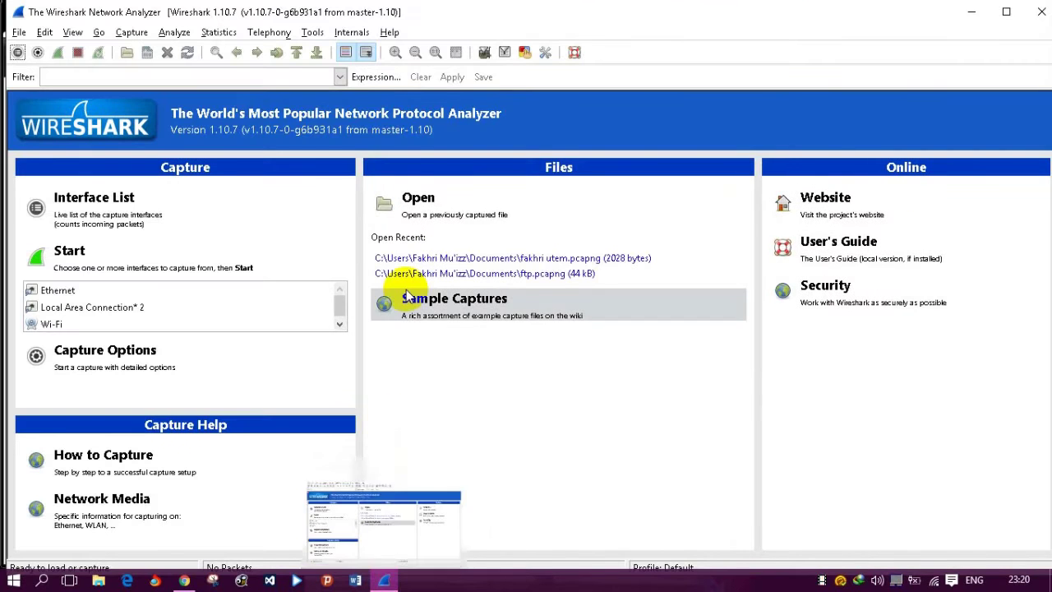
Open the capture options from the list of capture interfaces.
click(132, 32)
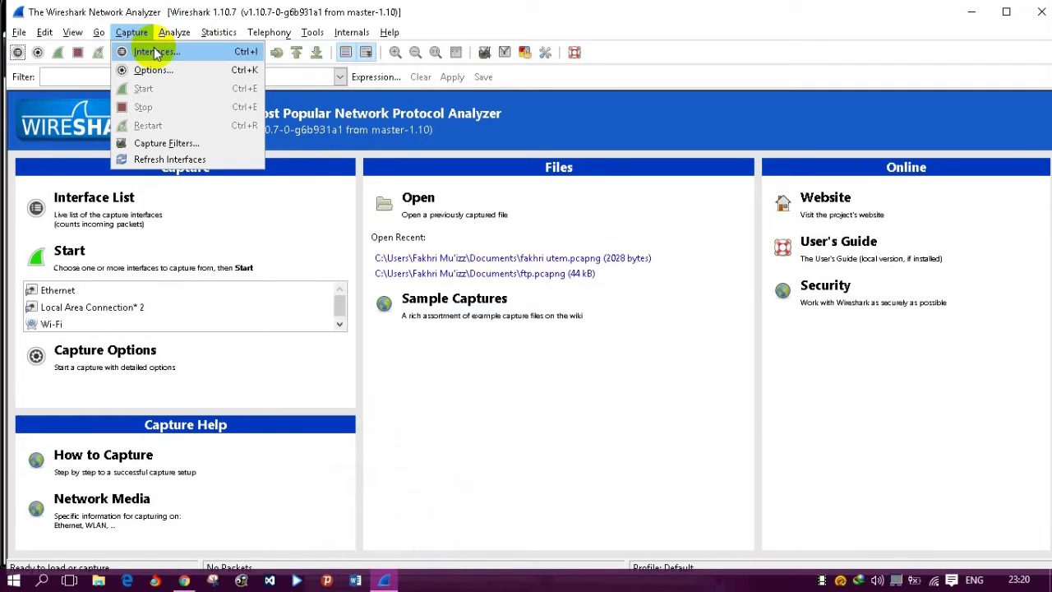
click(156, 53)
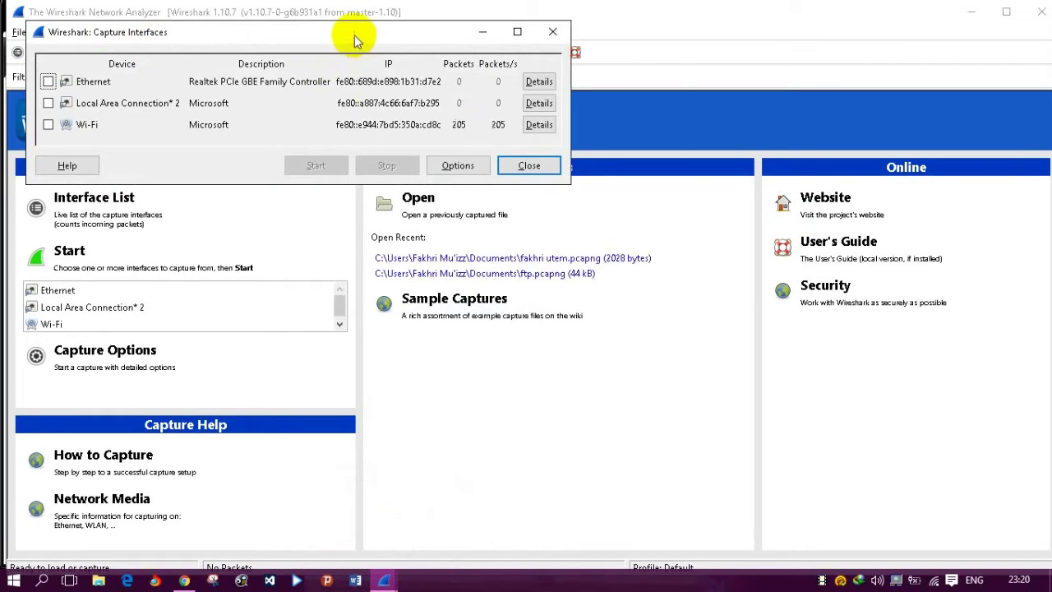
mouse_move(357, 37)
mouse_down()
mouse_move(578, 248)
mouse_move(578, 200)
mouse_up()
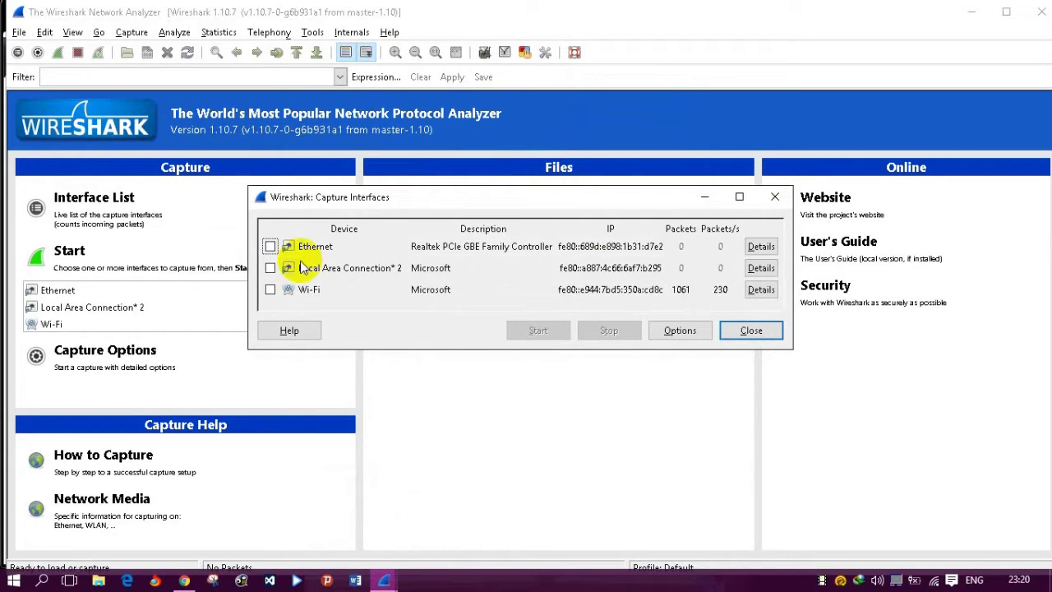
click(673, 334)
drag(570, 19, 593, 23)
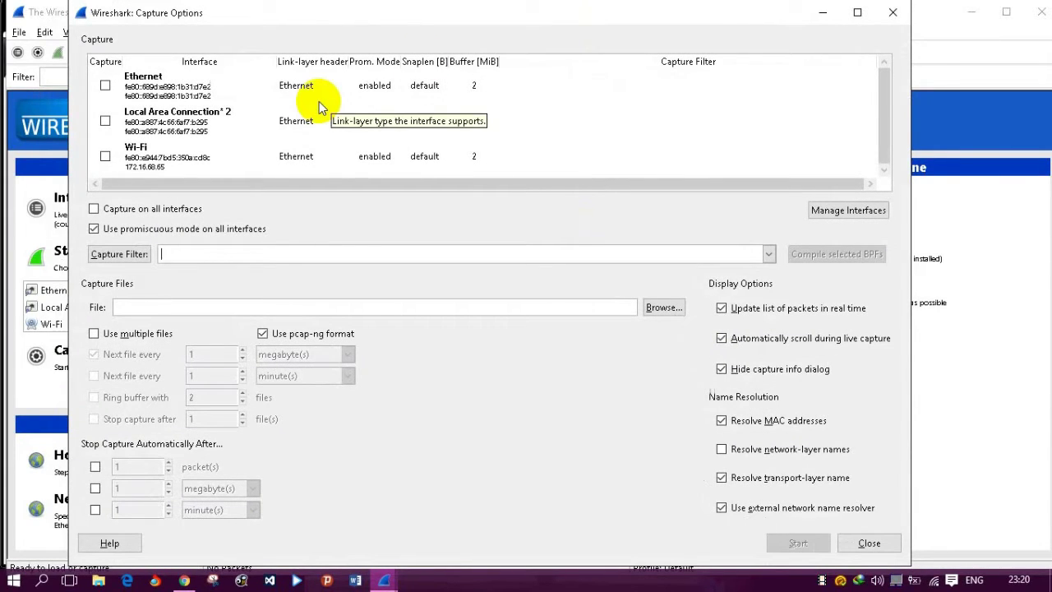
Start a capture on all interfaces with promiscuous mode off and the capture filter tcp.
click(148, 210)
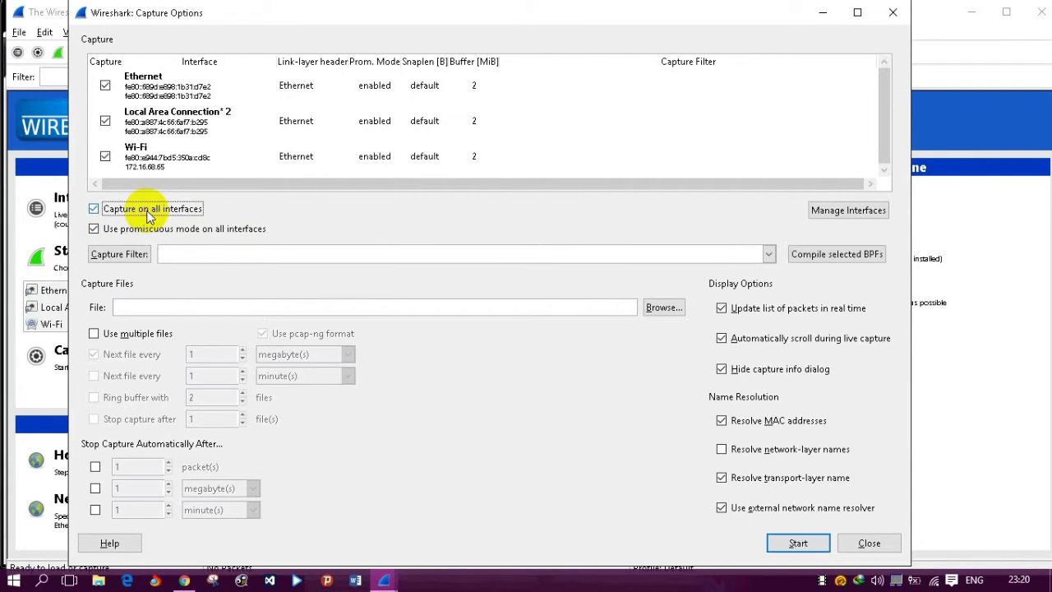
click(234, 234)
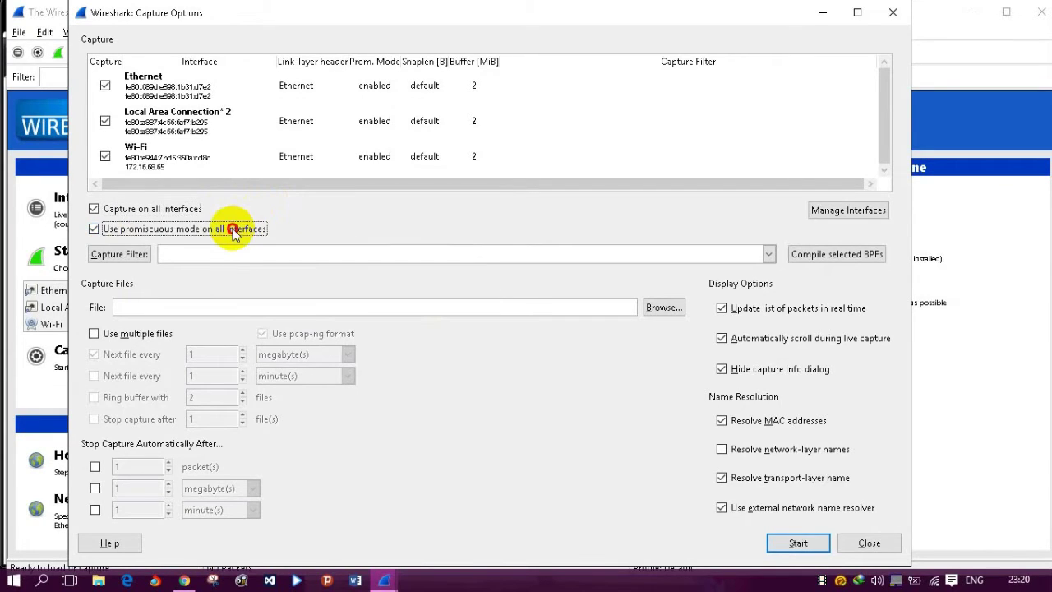
click(238, 254)
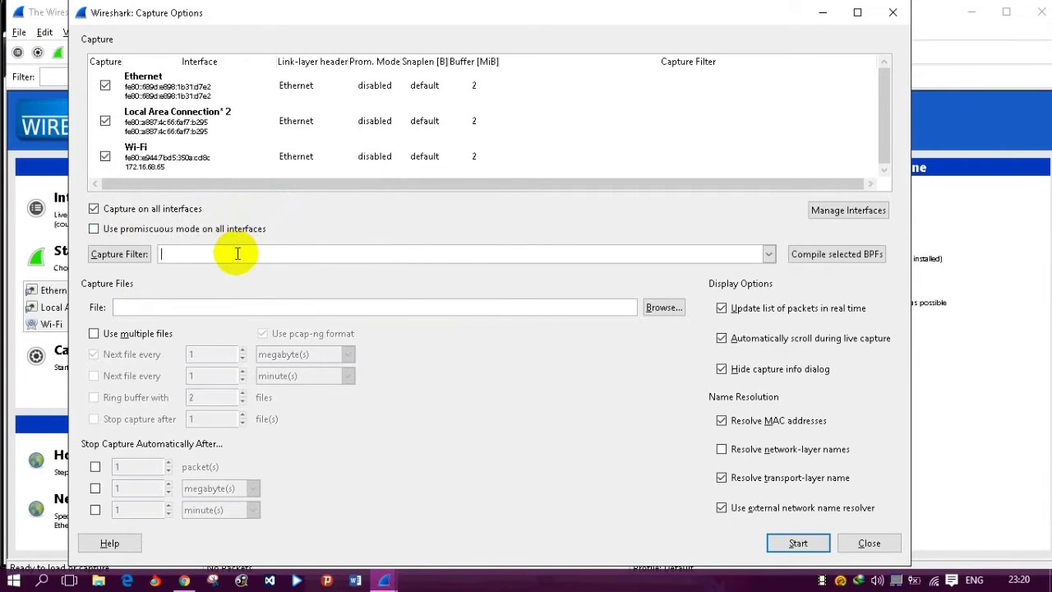
text(tcp)
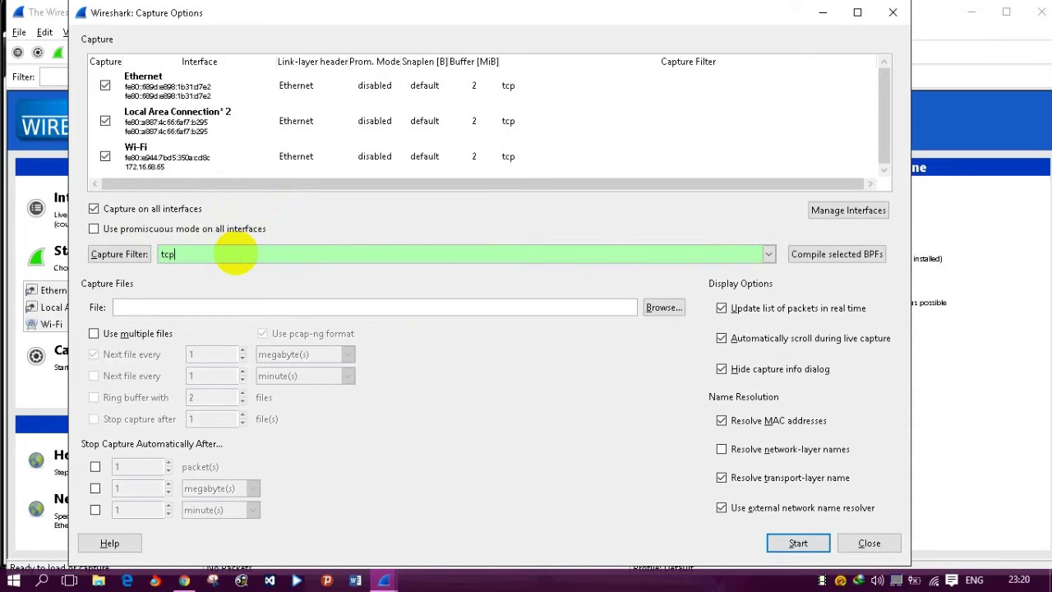
click(798, 544)
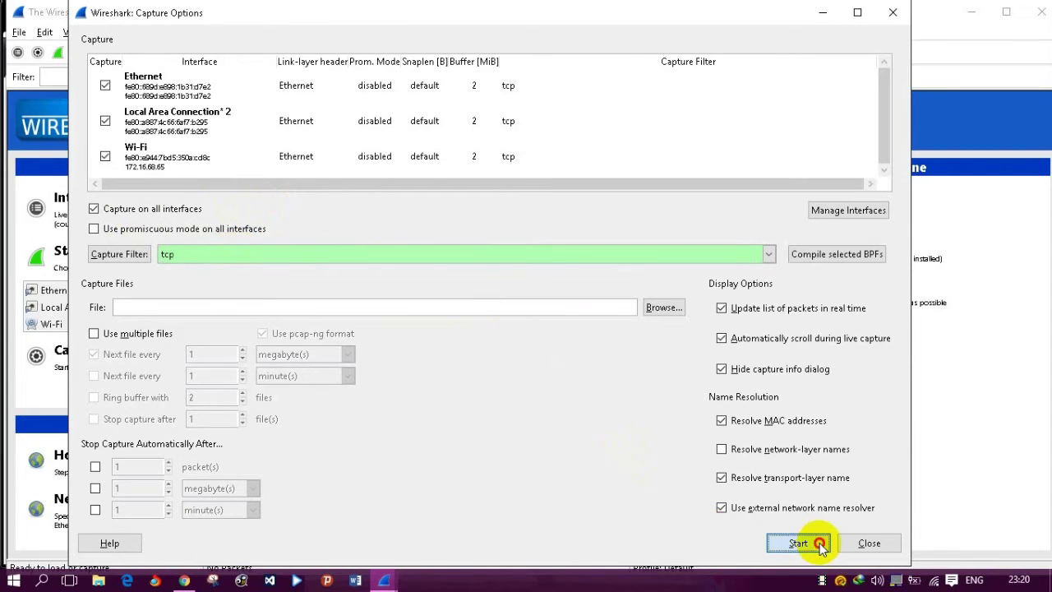
Switch to a Windows command prompt and connect to ftp.mcafee.com with the ftp command.
click(45, 580)
text(cmd)
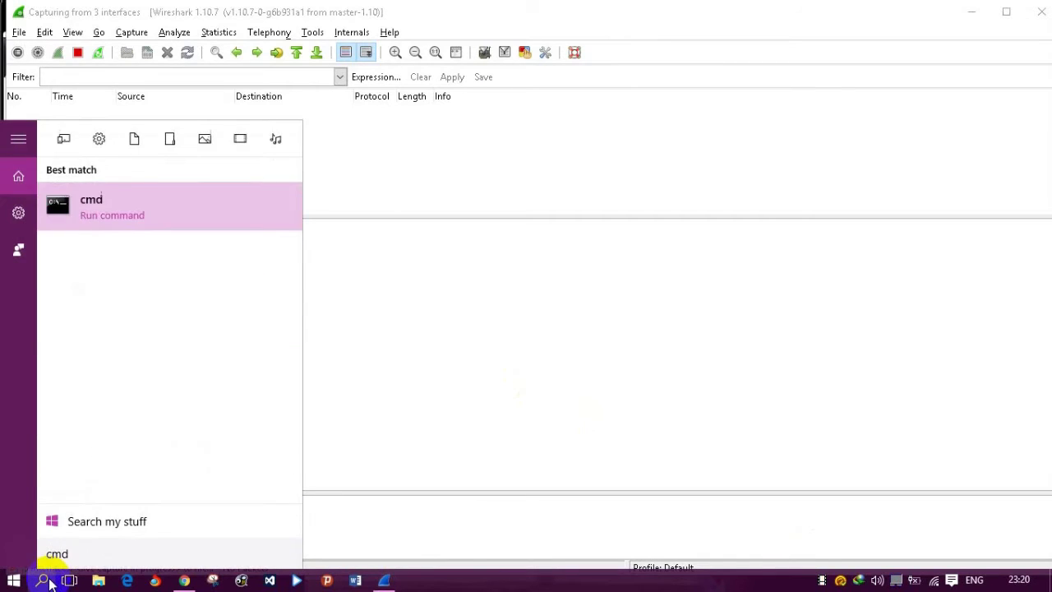
key(Return)
text(ftp ft)
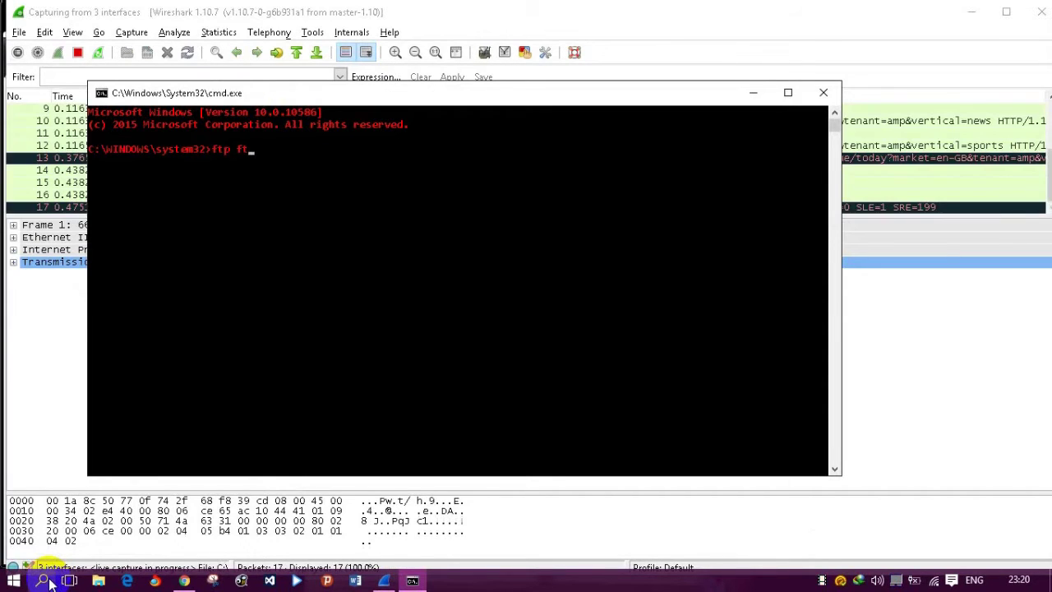
text(p.mcafee.com)
key(Return)
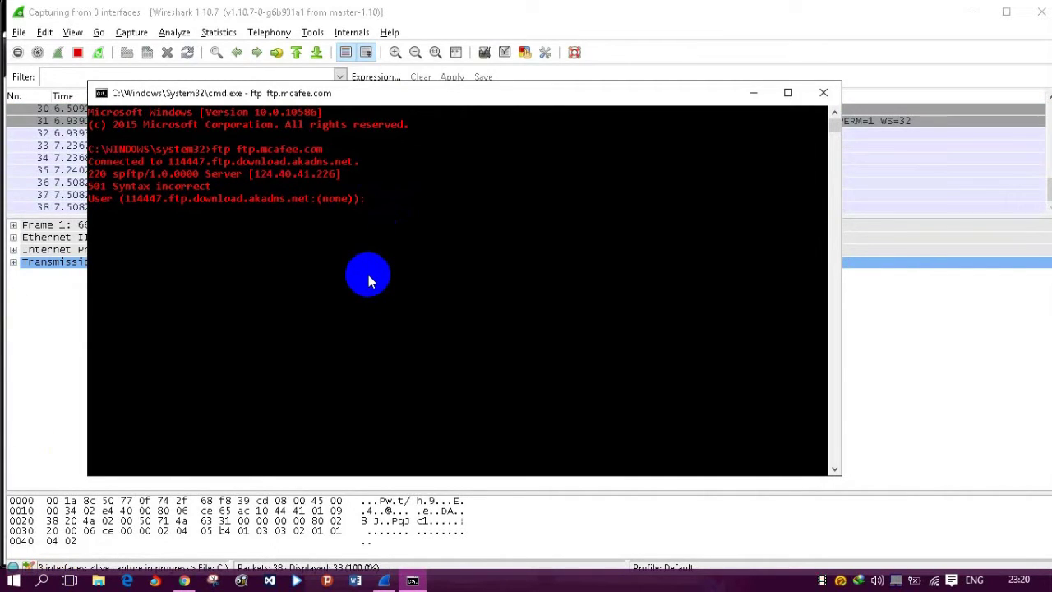
Log in to the FTP server as anonymous and enter the account password.
text(anonymous)
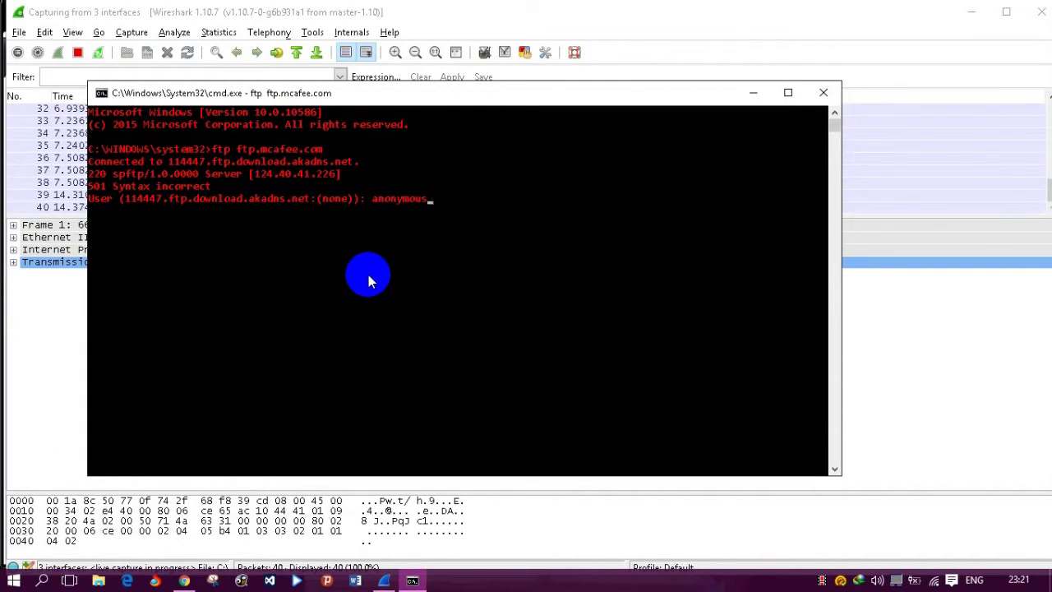
key(Return)
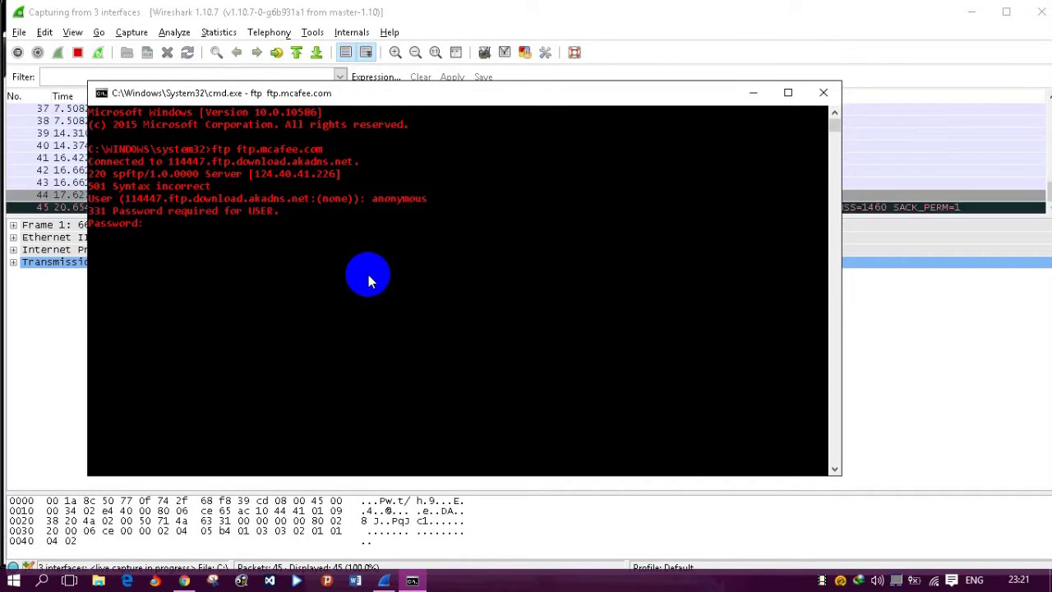
key(Return)
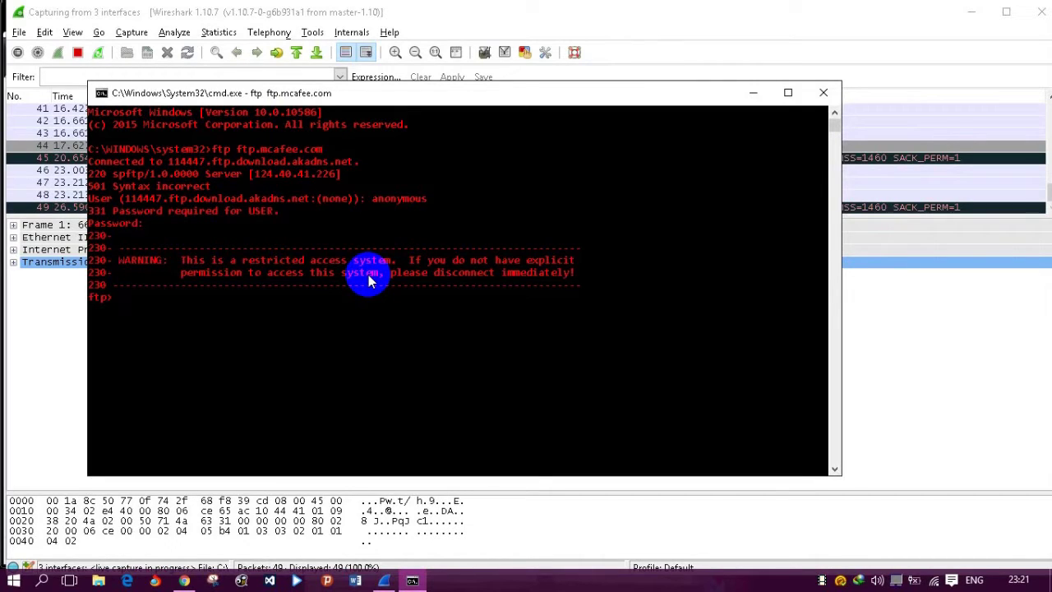
List the FTP server's root directory with dir and review the login and listing output.
text(dir)
key(Return)
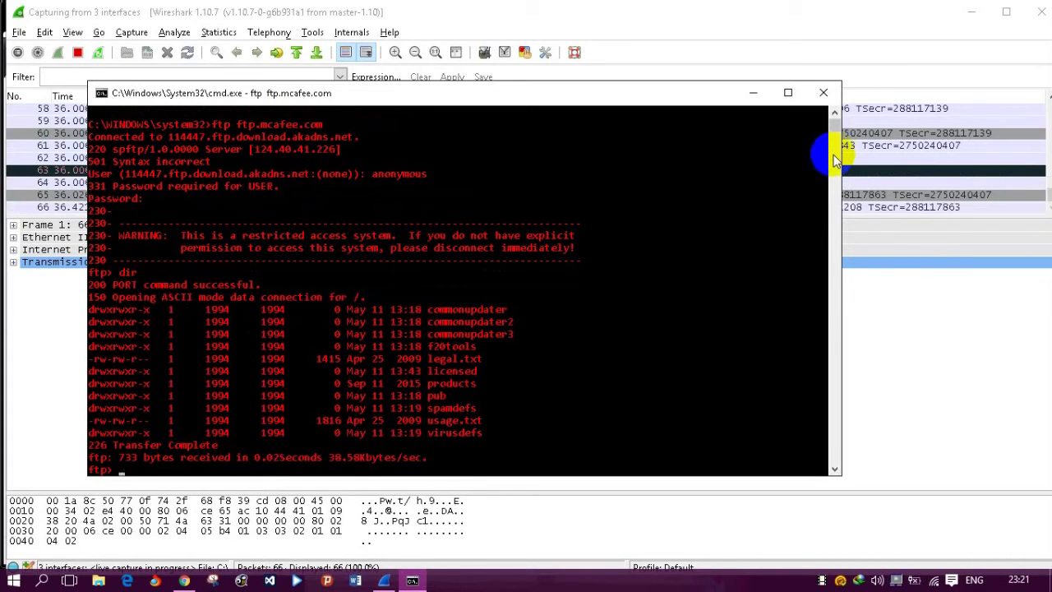
drag(833, 135, 833, 123)
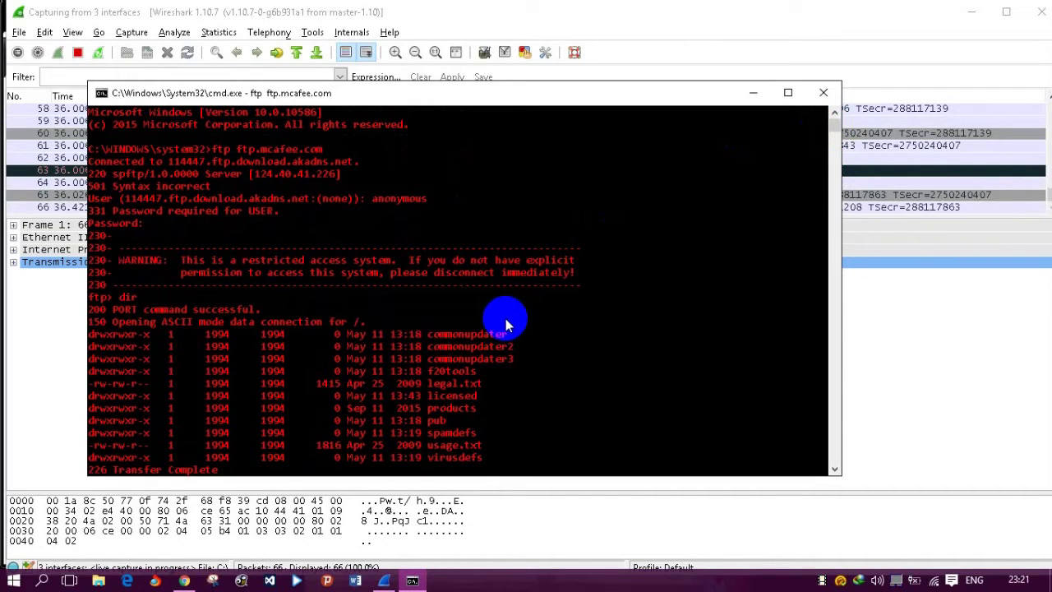
click(834, 469)
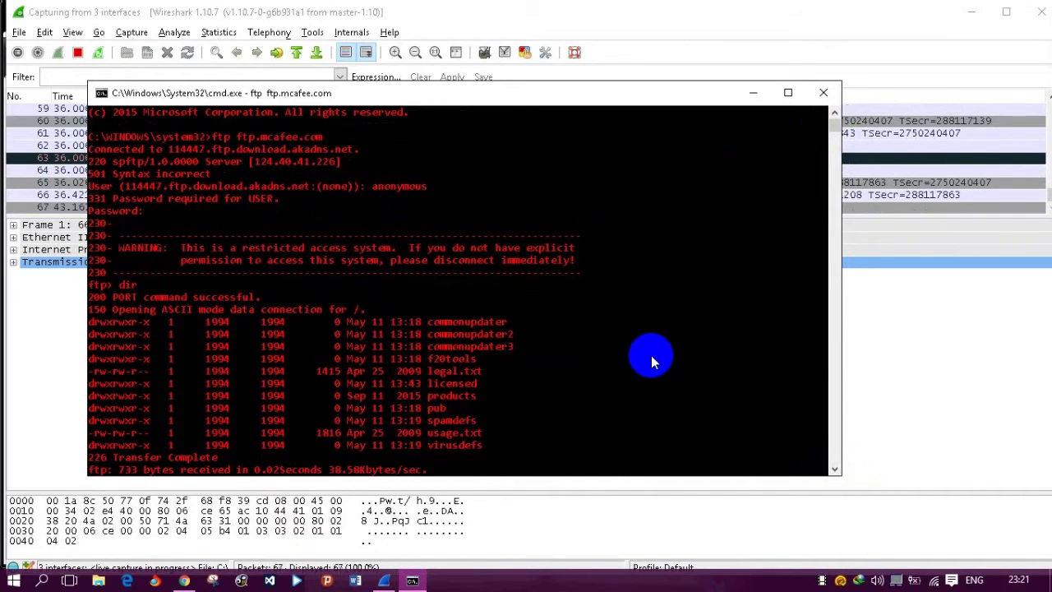
click(834, 469)
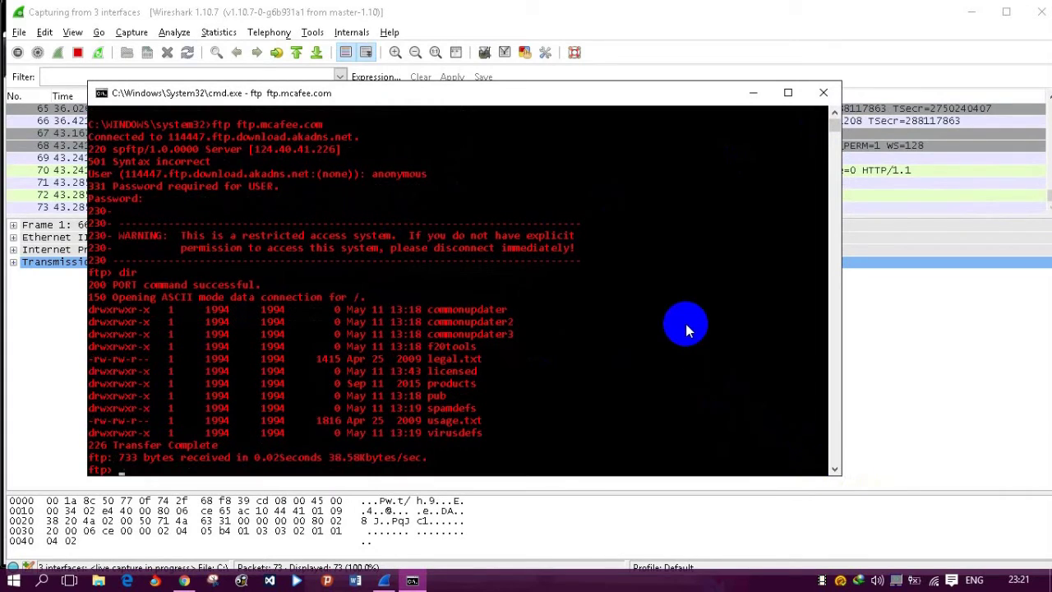
Switch the FTP transfer type to ascii, to binary, and back to ascii.
text(ascii)
key(Return)
text(binary)
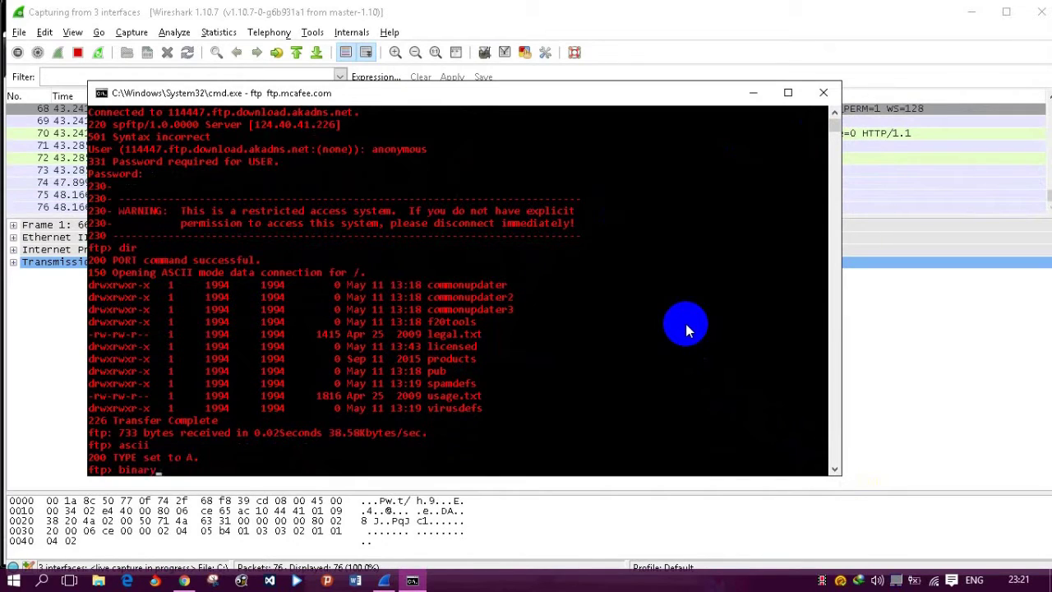
key(Return)
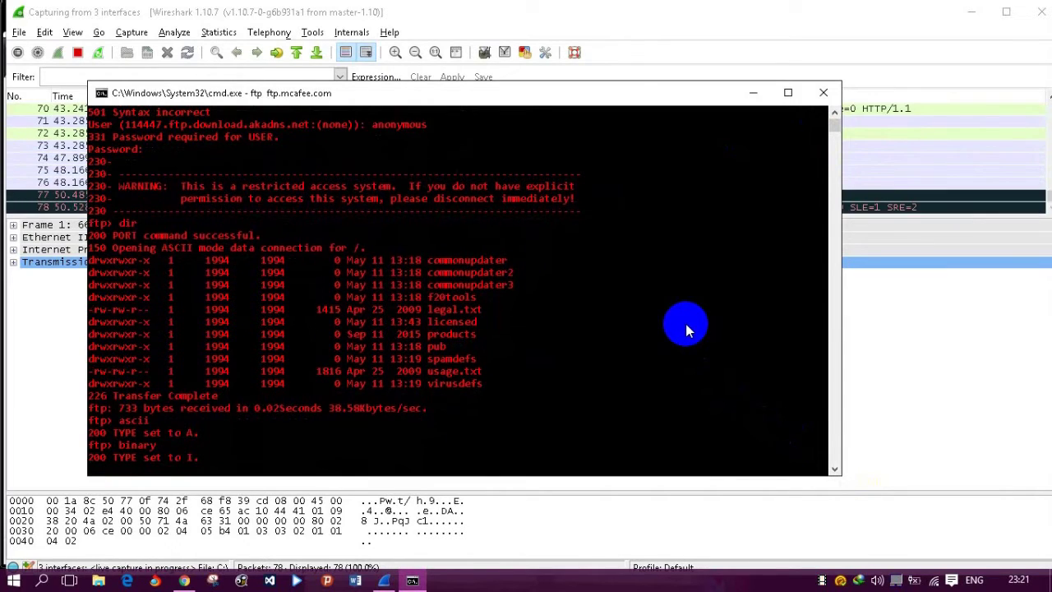
text(ascii)
key(Return)
Turn on hash mark printing for the FTP session with the hash command.
text(g)
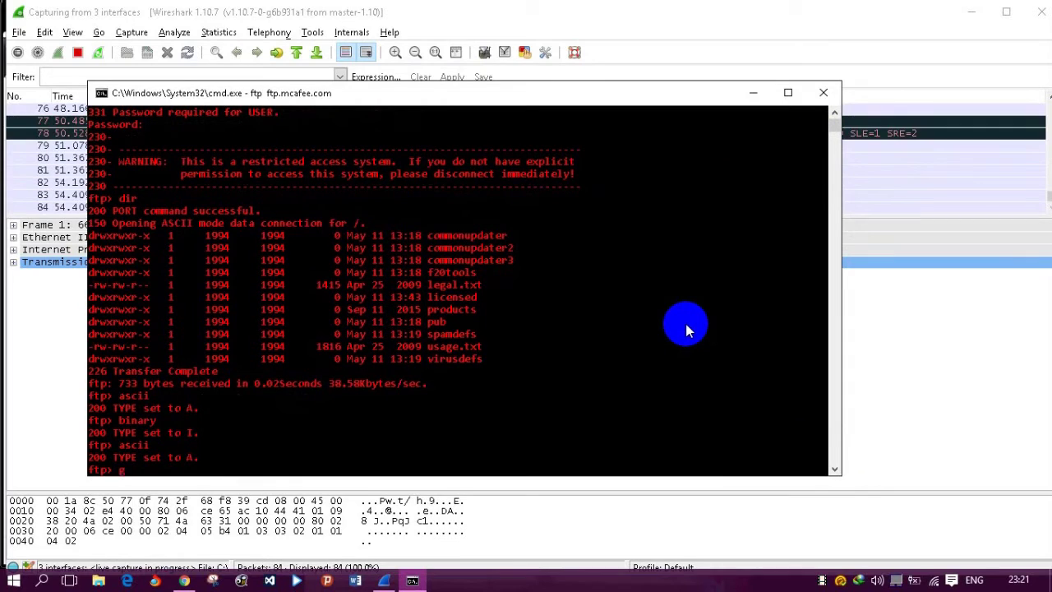
key(BackSpace)
text(hash)
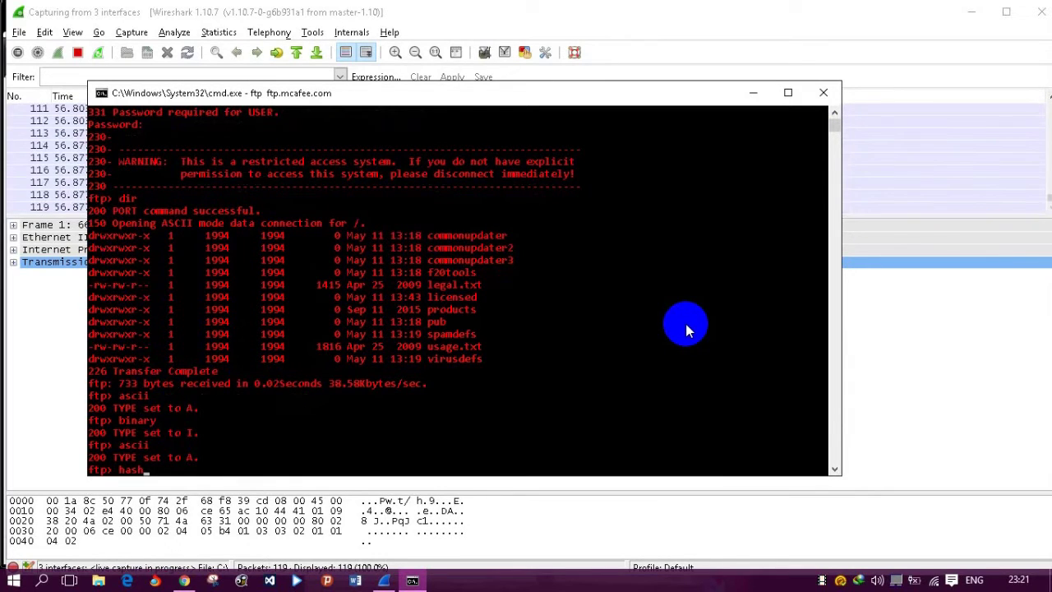
key(Return)
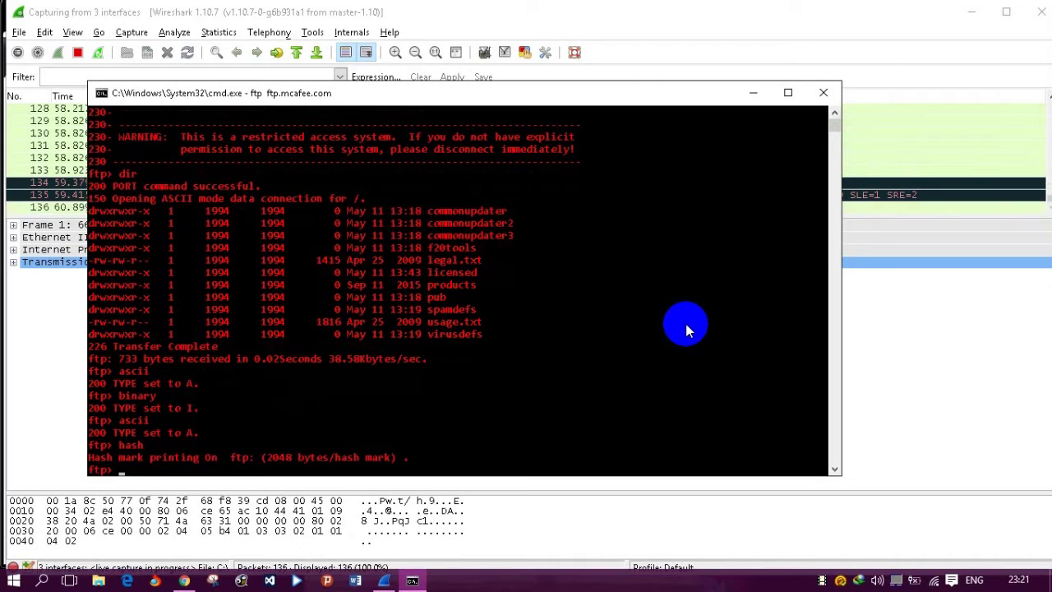
Download usage.txt from the FTP server with the get command.
text(get )
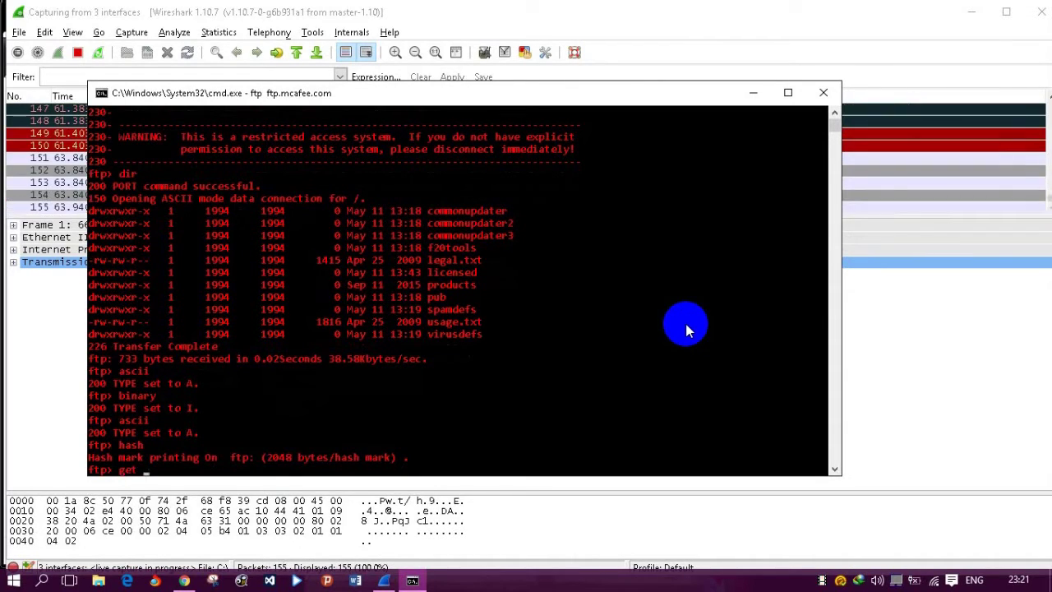
text(usage.t)
text(xy)
key(Return)
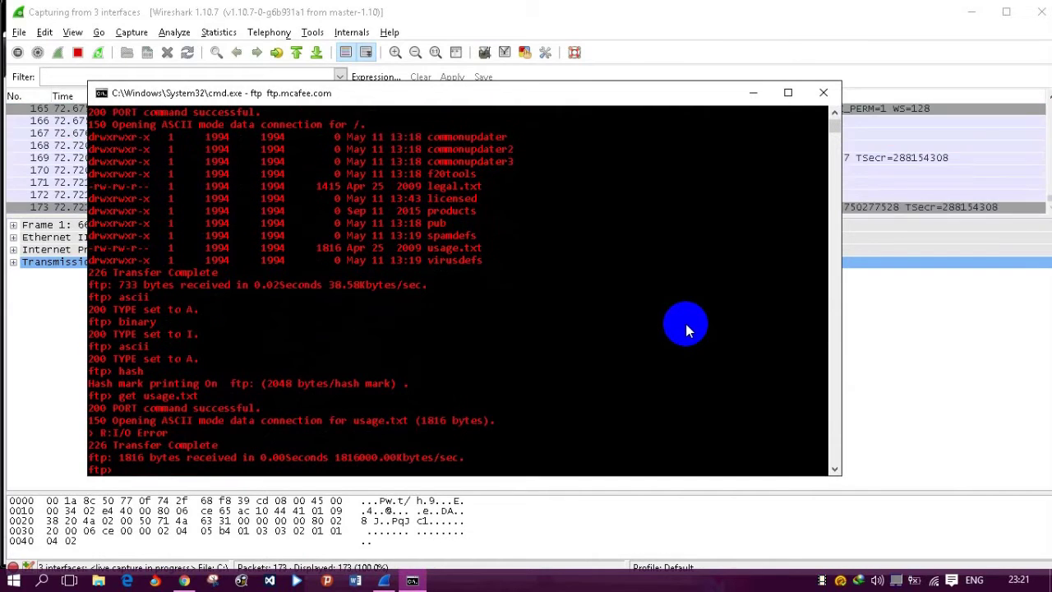
Switch back to Wireshark and apply the display filter ftp to the captured packets.
drag(646, 93, 722, 155)
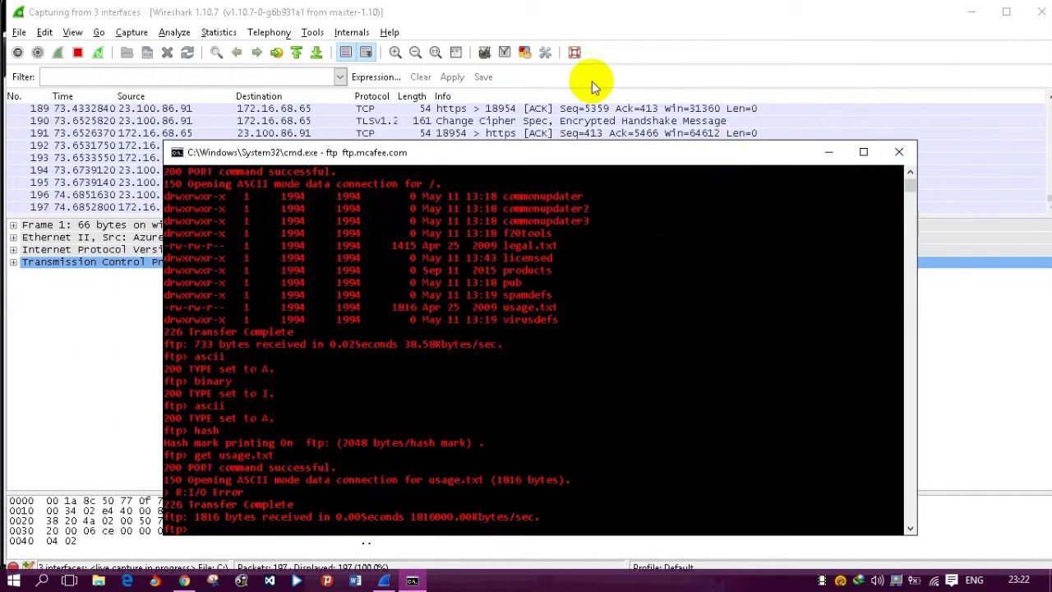
click(606, 10)
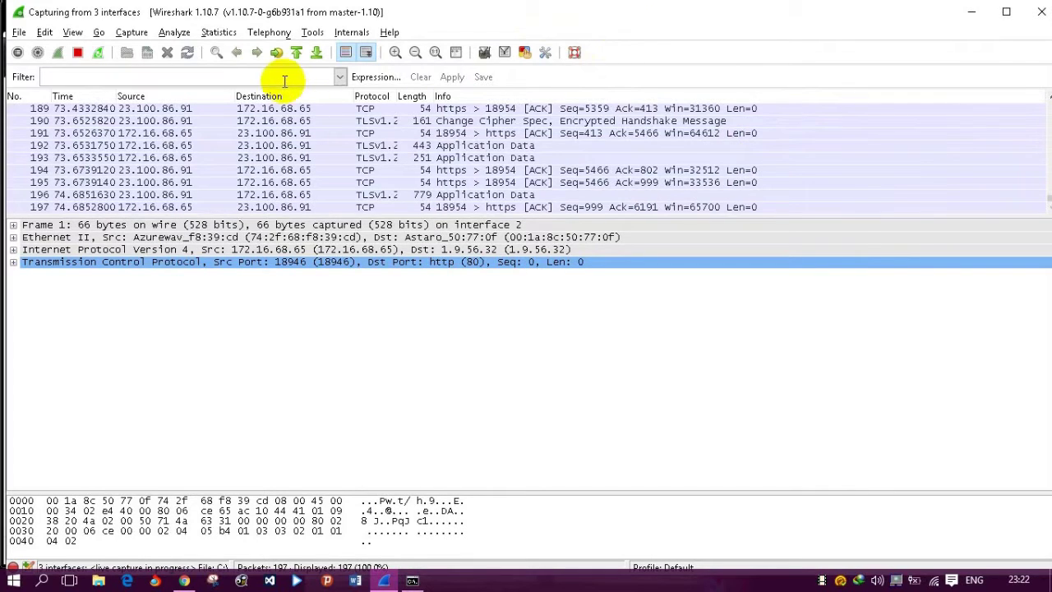
click(412, 581)
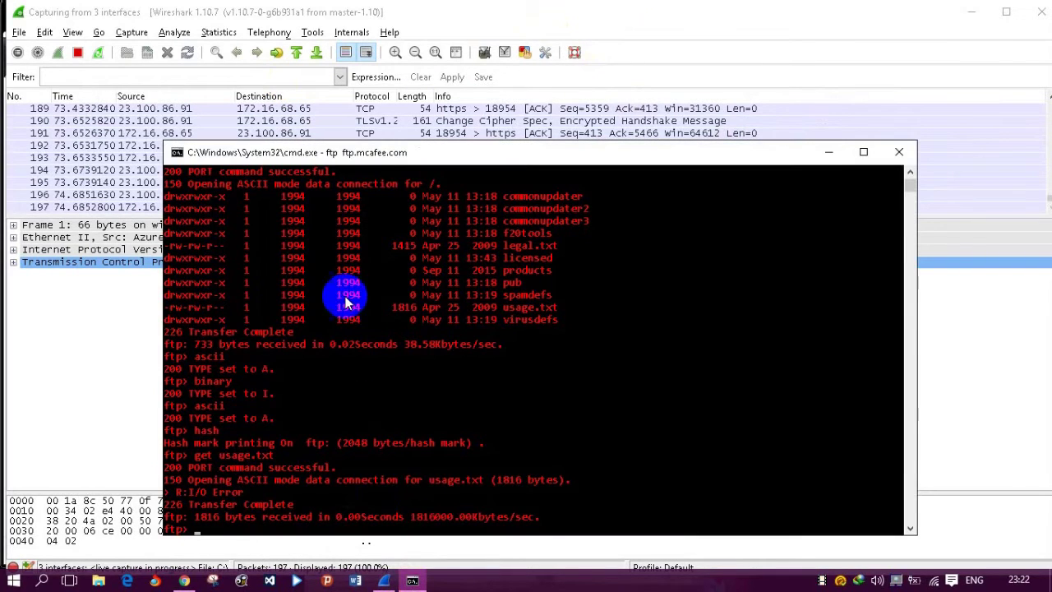
click(284, 74)
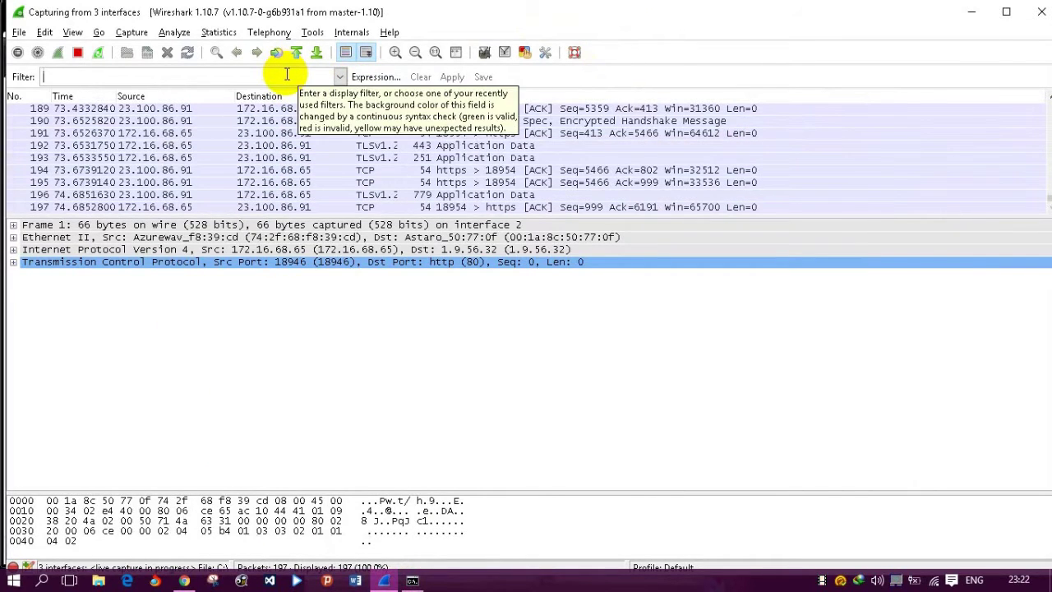
text(t)
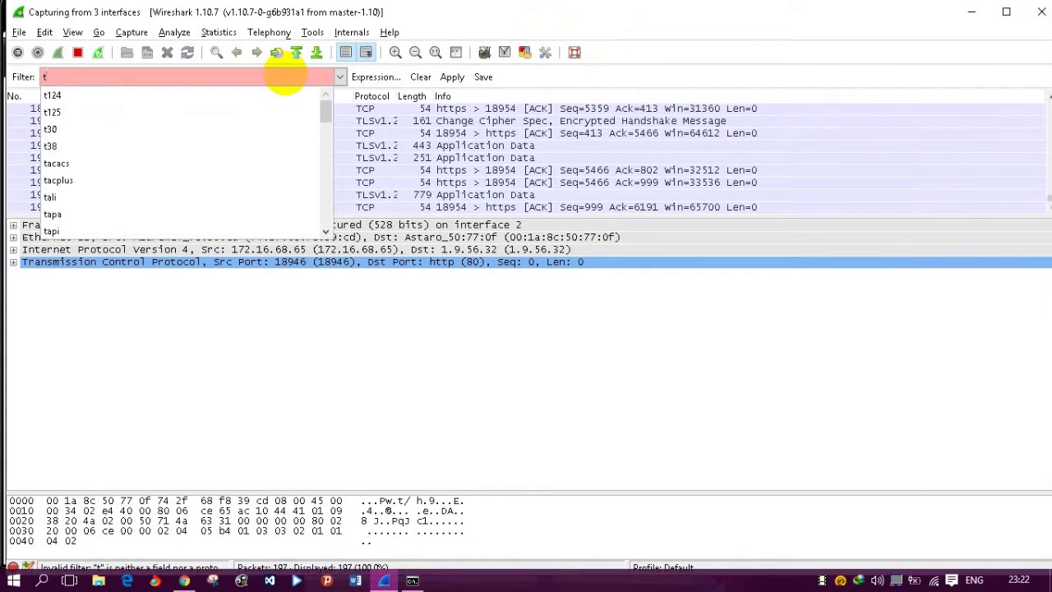
key(BackSpace)
text(ftp)
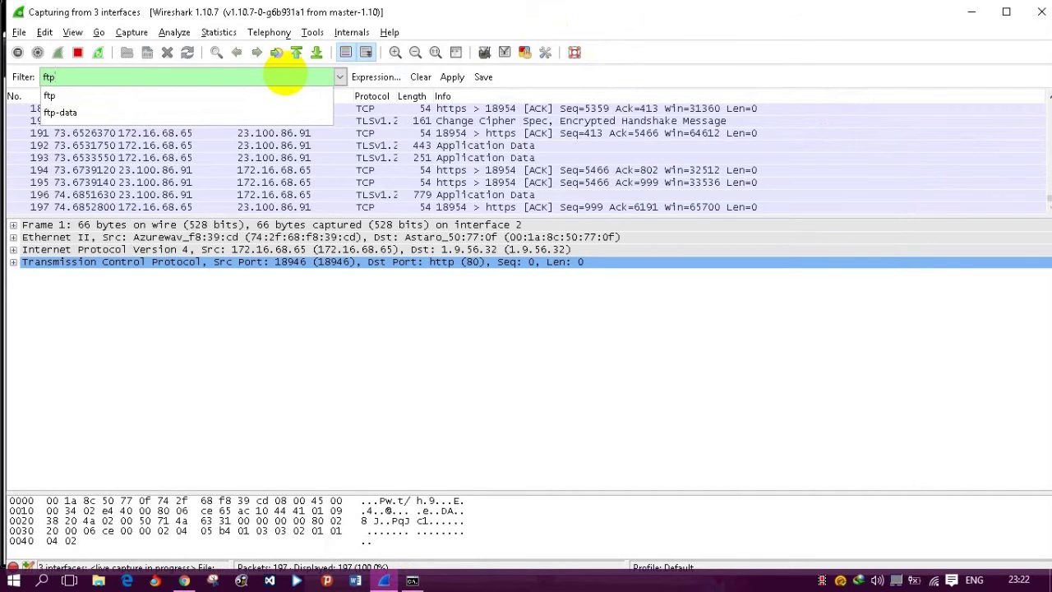
key(Return)
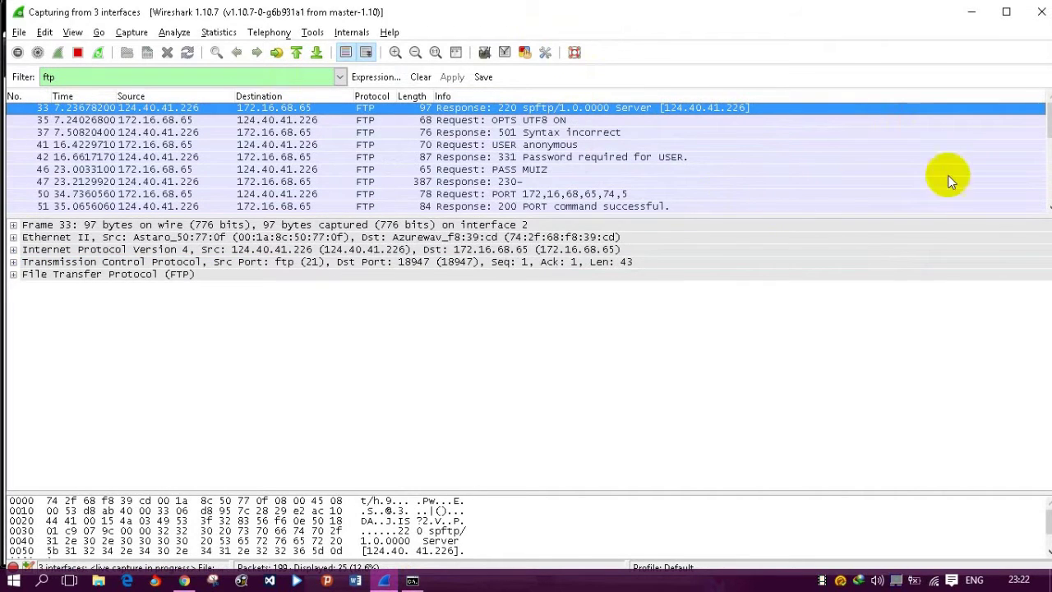
Examine the filtered FTP packets one after another, starting from the 501 Syntax incorrect response.
click(587, 132)
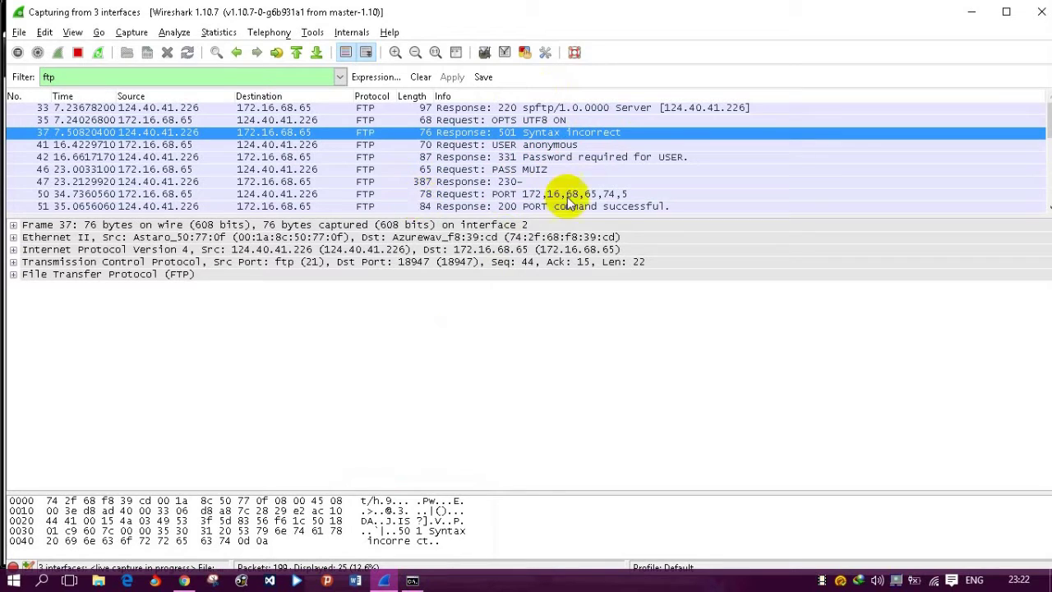
key(Down)
key(Down)
key(Down)
key(Down)
key(Down)
key(Down)
key(Down)
key(Down)
key(Down)
key(Down)
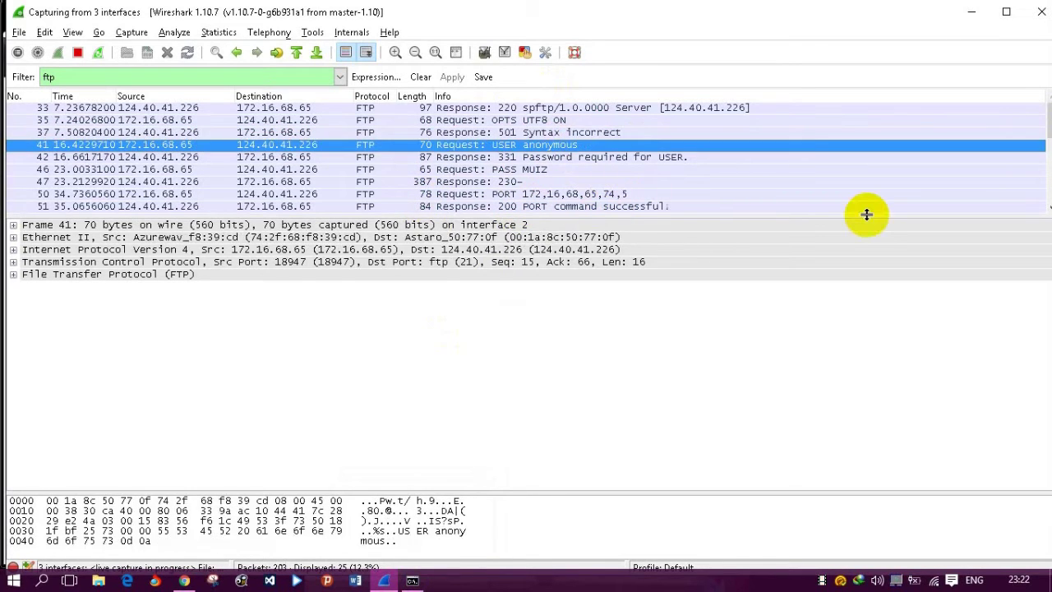
Move on to the FTP packet that follows the USER anonymous request.
key(Down)
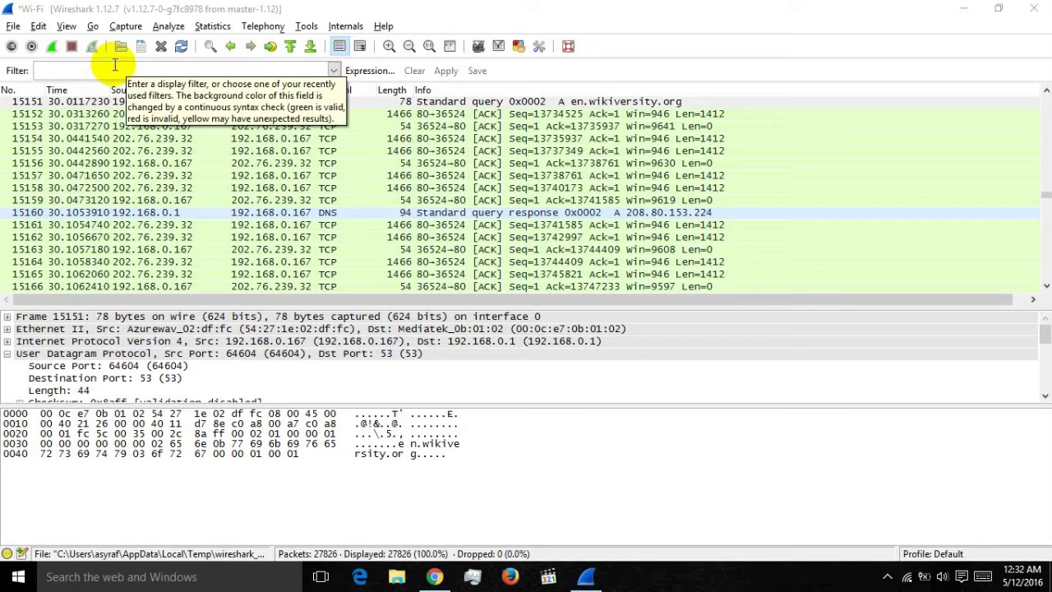
Look through the DNS and TCP packets in the unfiltered Wi-Fi capture, around packets 15151 to 15162.
click(143, 101)
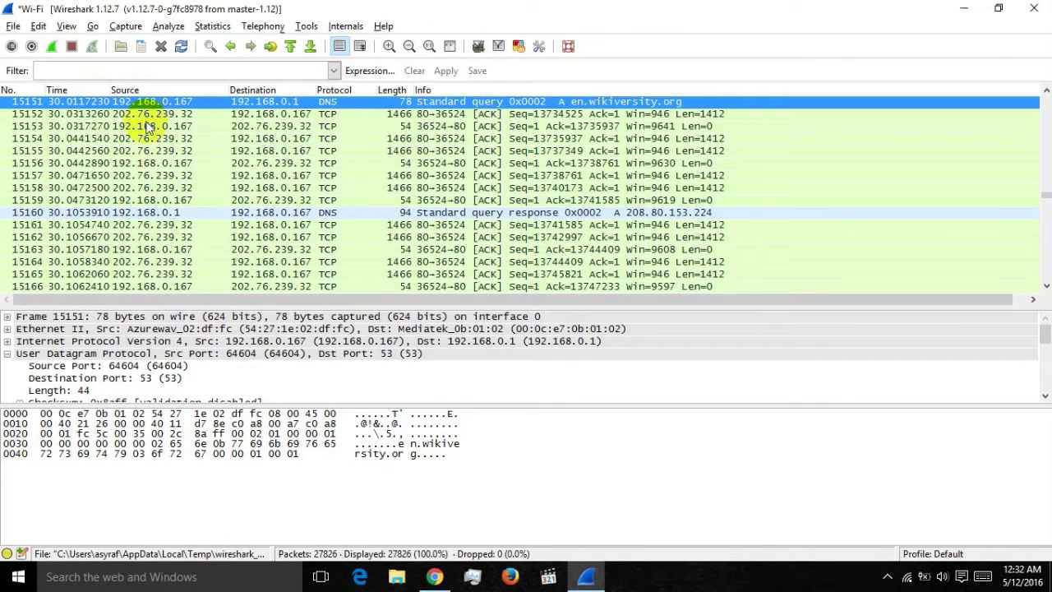
click(146, 113)
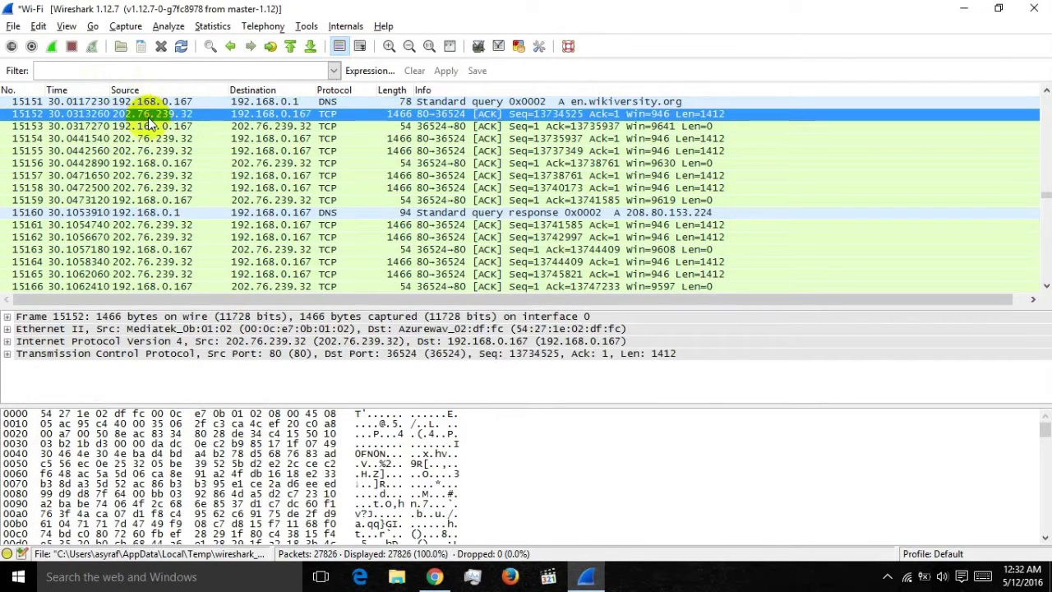
click(323, 128)
click(311, 175)
click(292, 237)
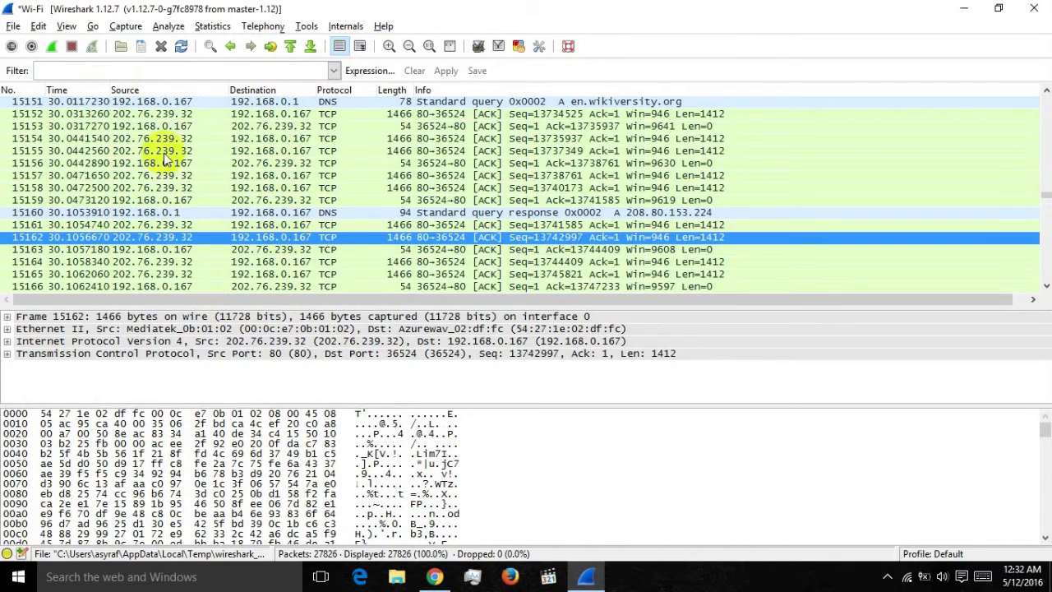
click(164, 114)
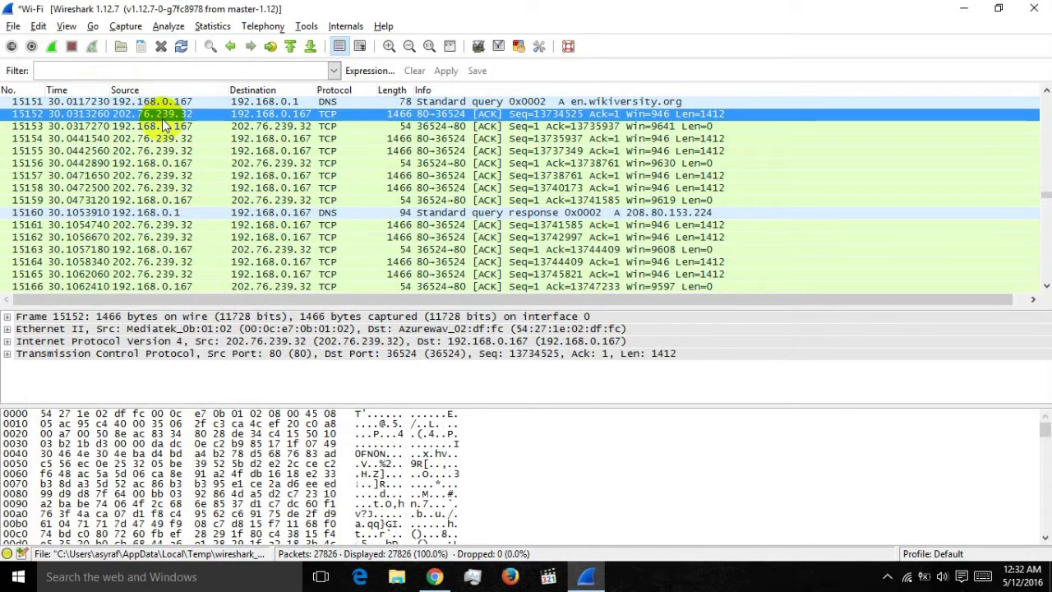
Apply the display filter udp.port==53 to the captured packets.
click(173, 74)
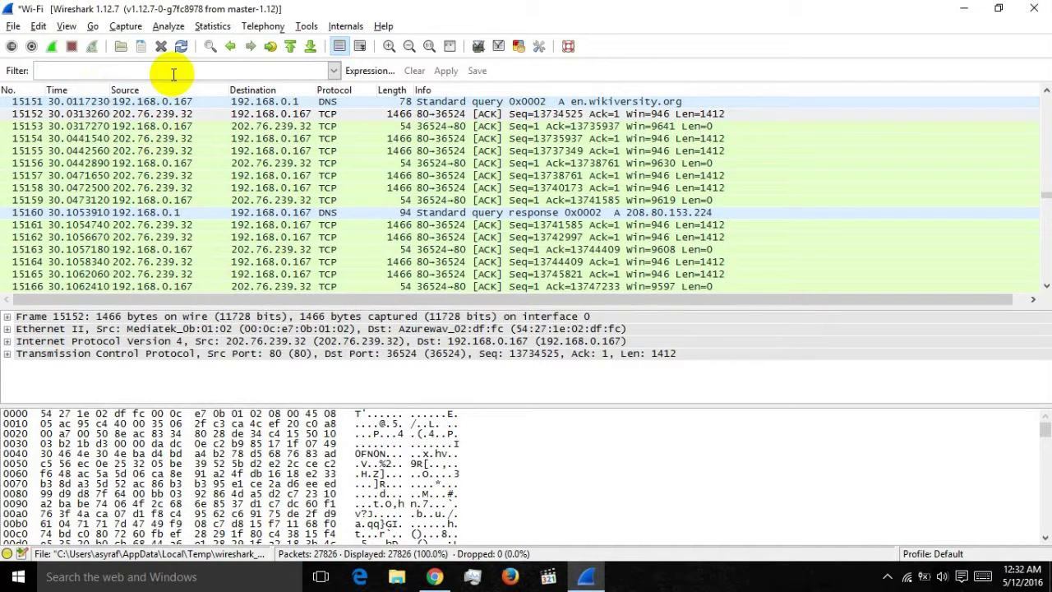
text(udp.)
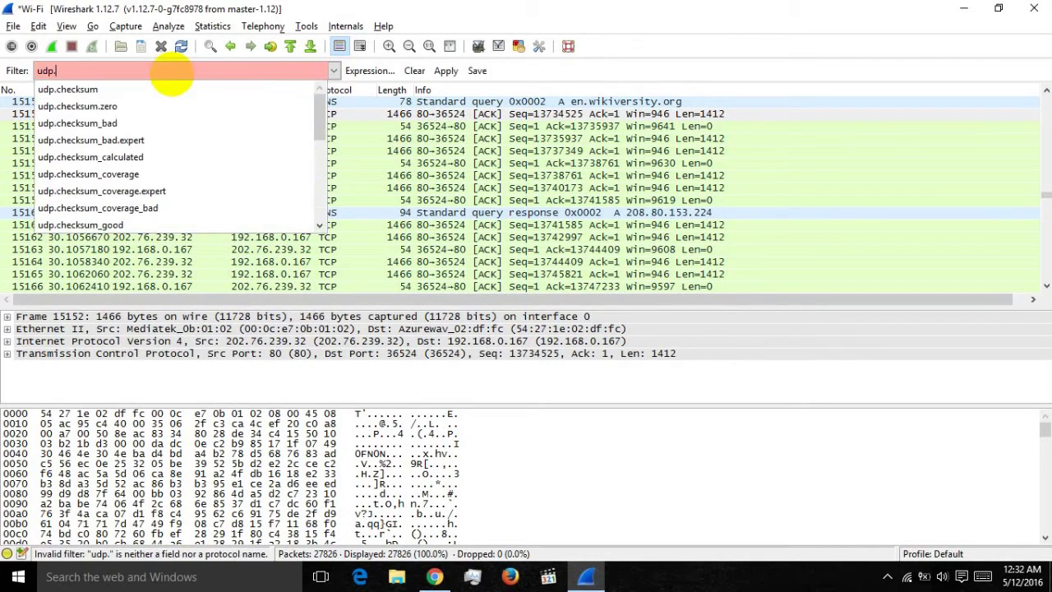
text(port==)
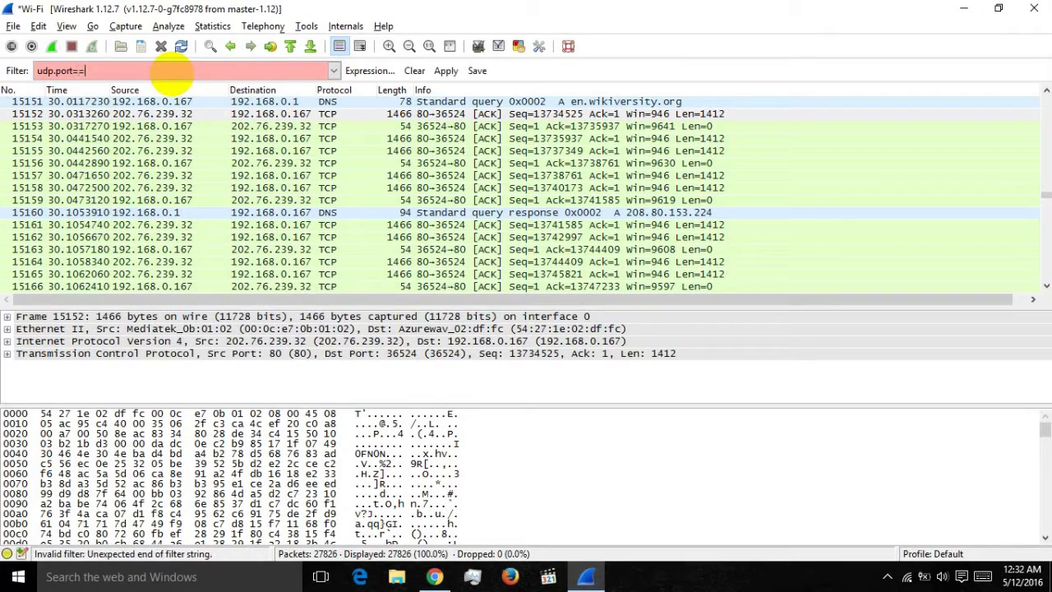
text(53)
key(Return)
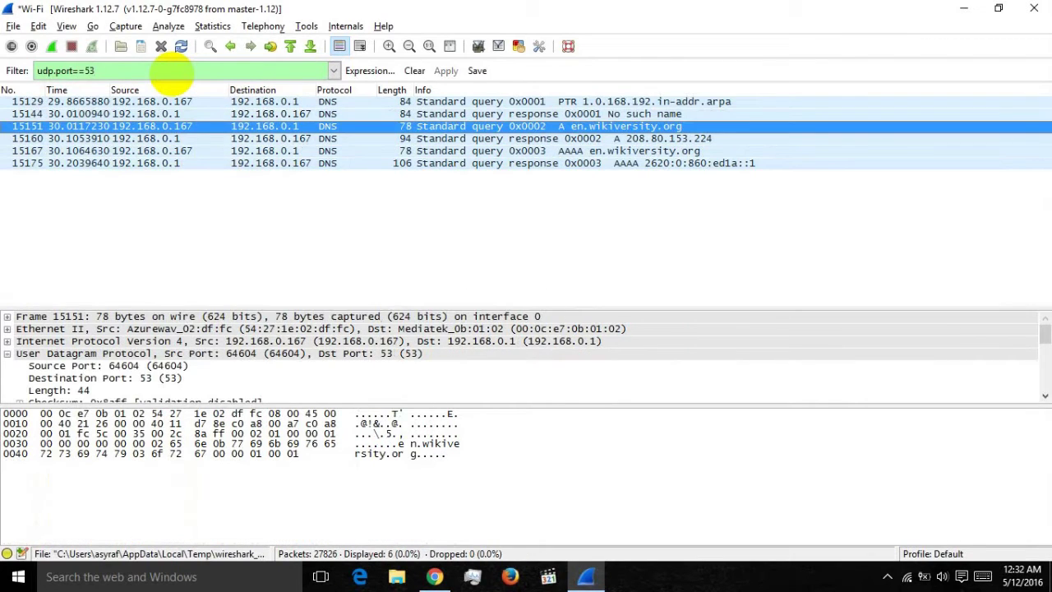
Look through the filtered DNS packets and select the standard A query for en.wikiversity.org.
click(244, 163)
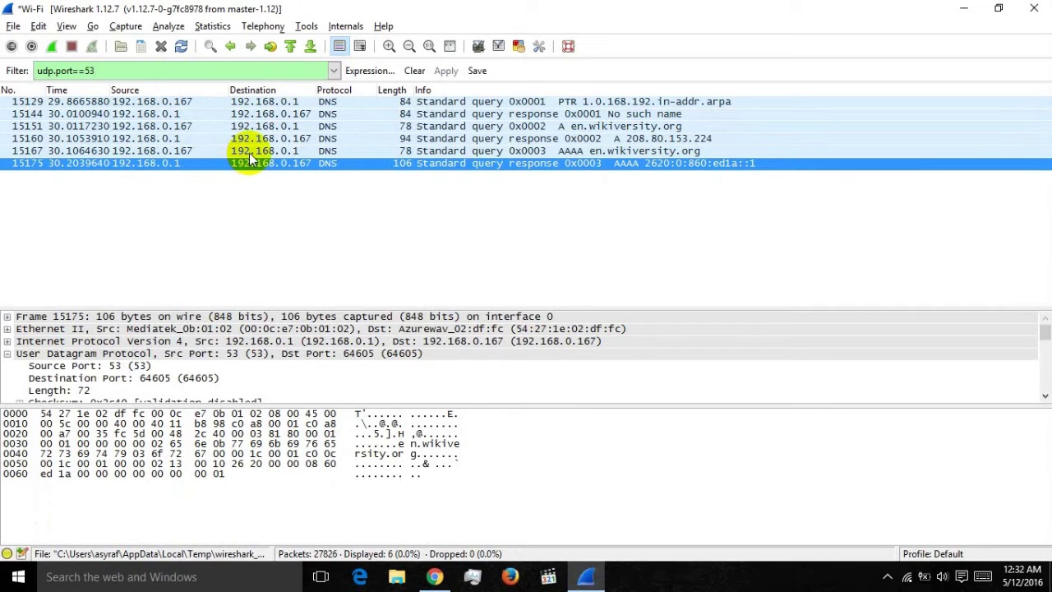
click(249, 152)
click(255, 138)
click(327, 102)
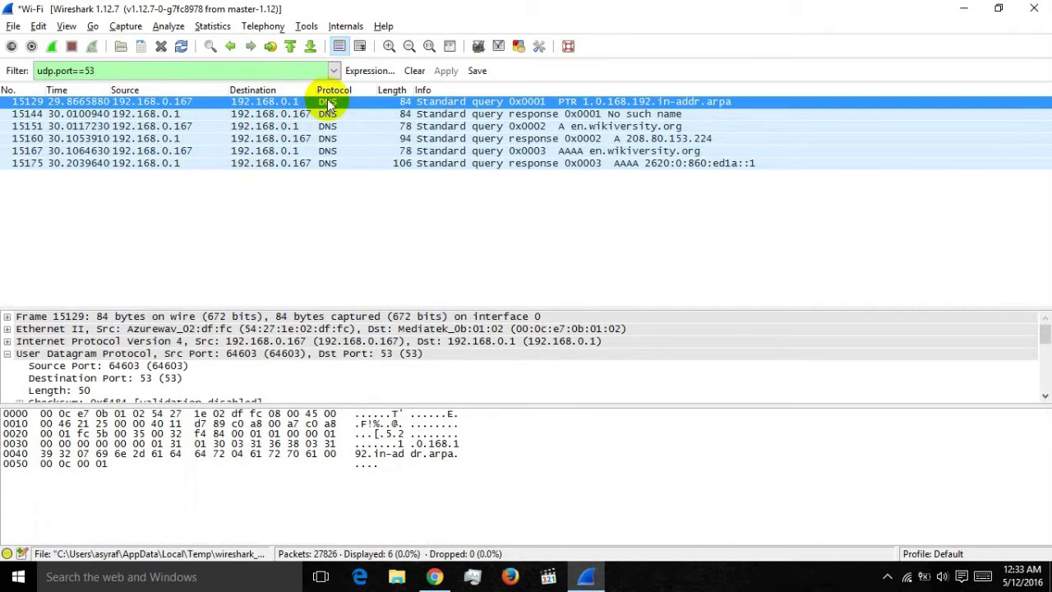
click(319, 113)
click(298, 126)
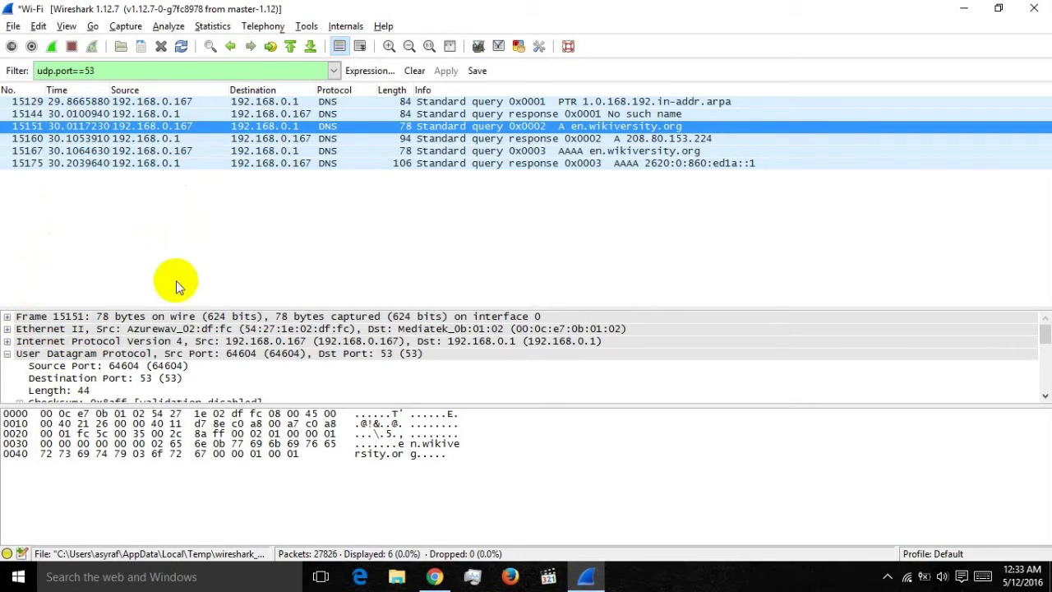
Review the Ethernet, IP and UDP layers of the selected packet and collapse its UDP and DNS details.
click(7, 355)
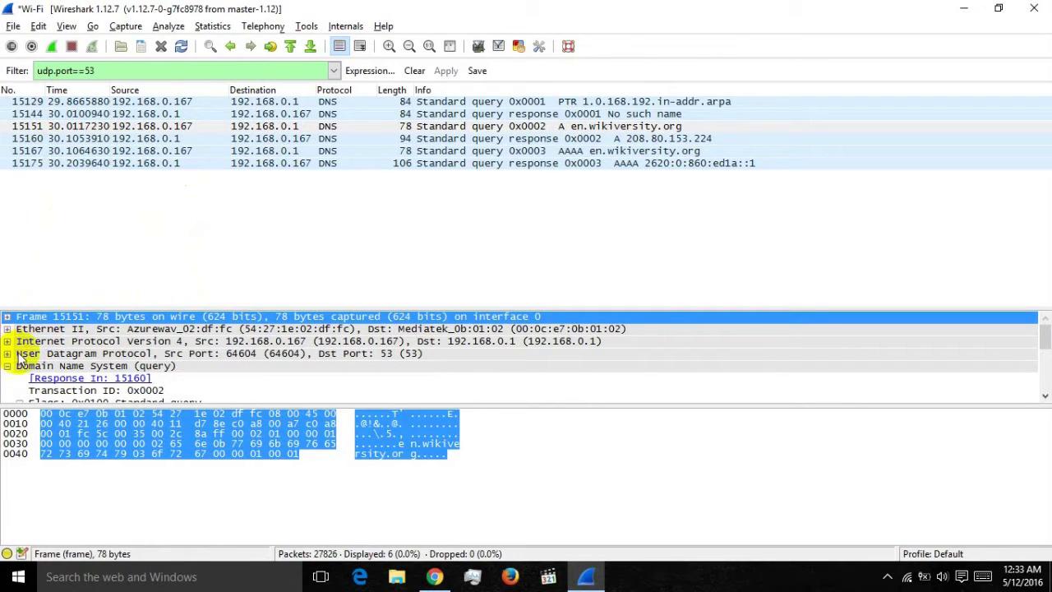
click(47, 329)
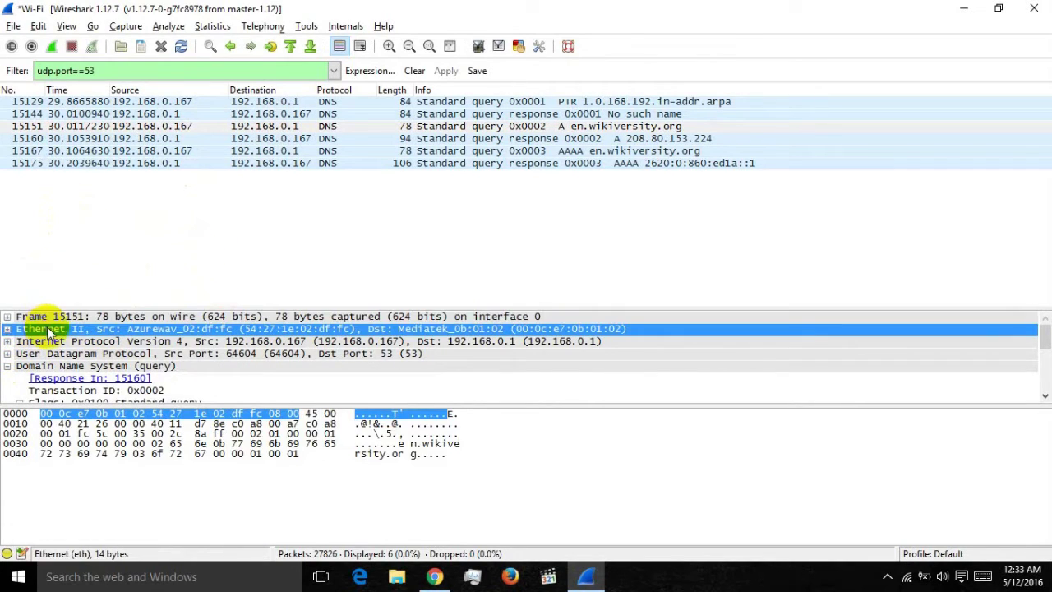
click(56, 342)
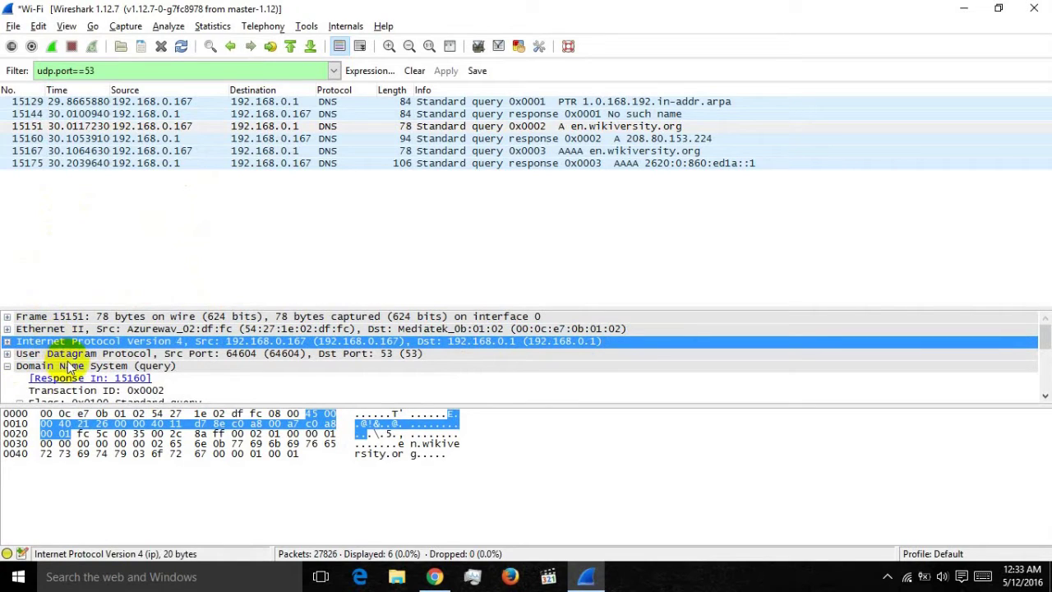
click(73, 355)
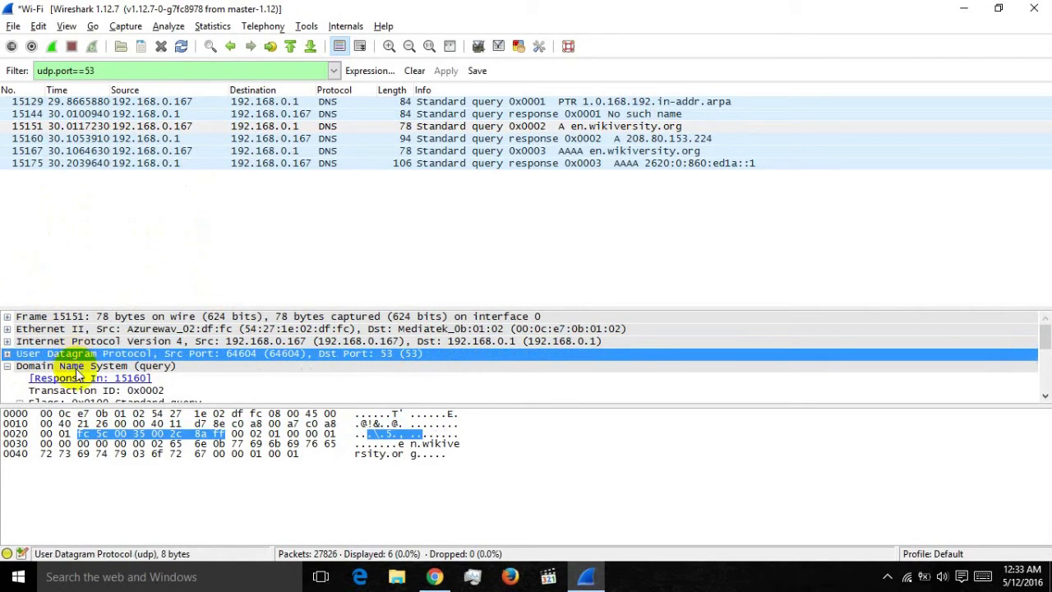
click(6, 367)
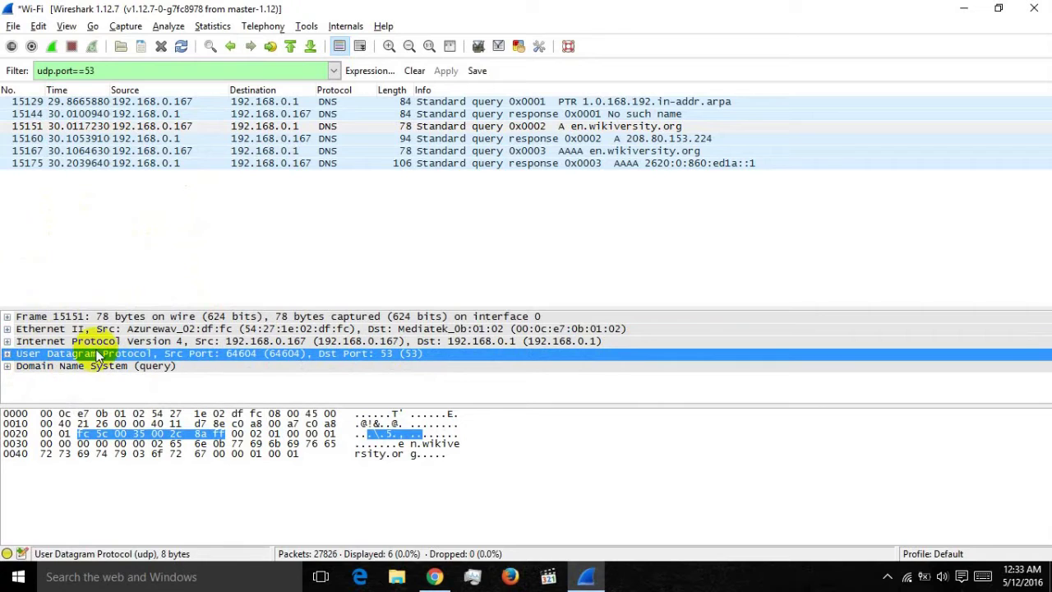
Expand the packet's Ethernet II details and examine the destination and source MAC addresses.
click(11, 328)
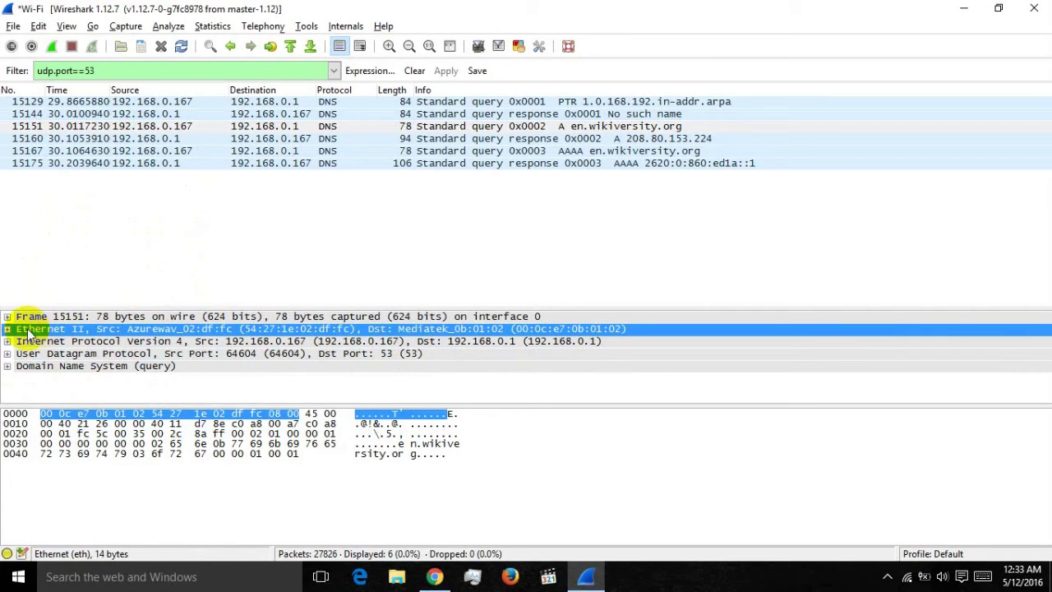
click(7, 329)
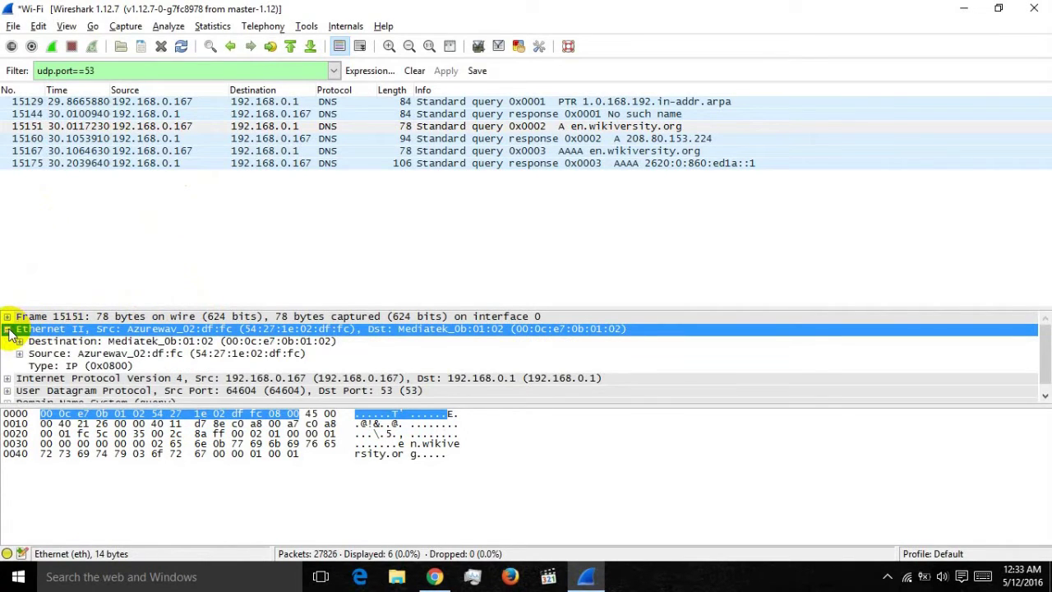
click(48, 342)
click(51, 355)
click(69, 342)
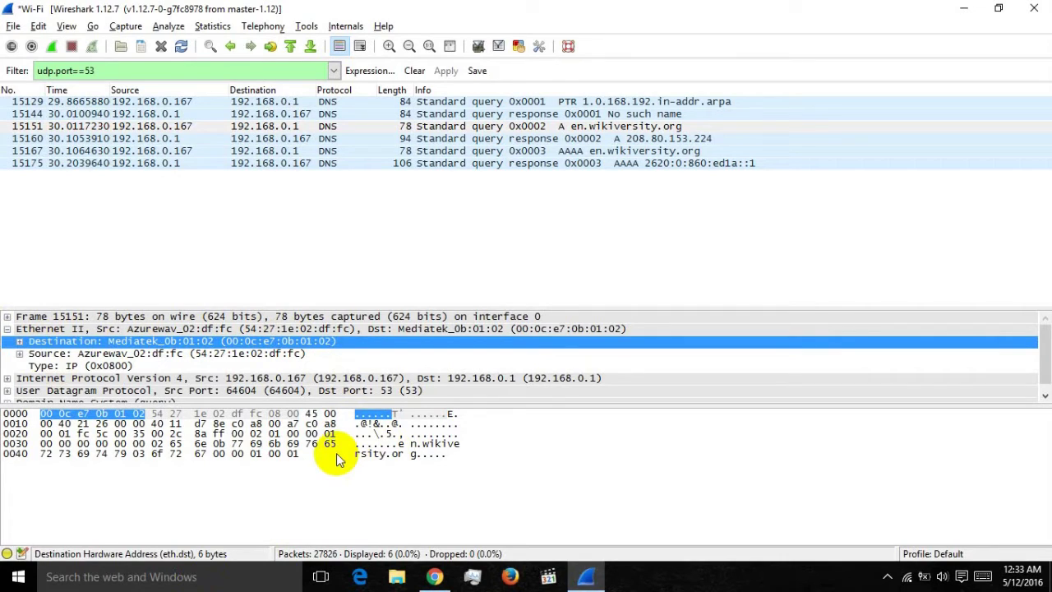
Open a Command Prompt window by running cmd.
key(super+r)
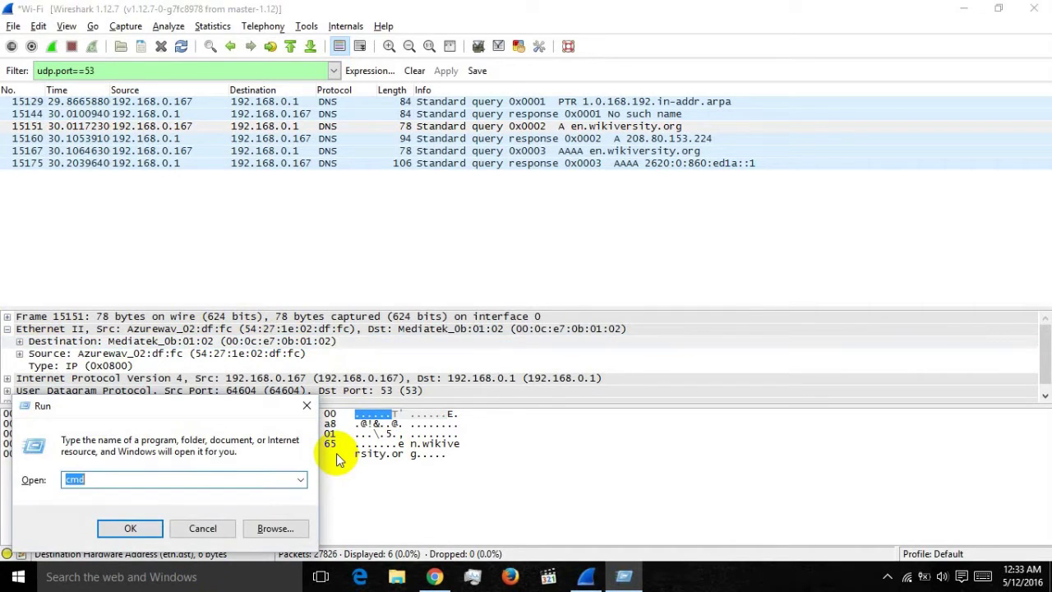
key(Return)
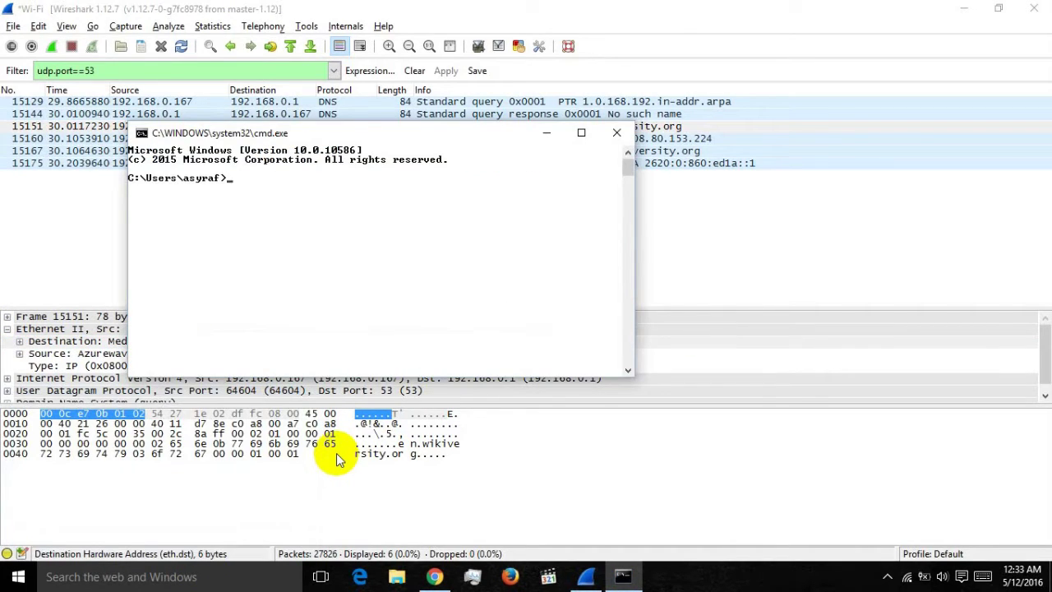
text(.android)
key(BackSpace)
key(BackSpace)
key(BackSpace)
key(BackSpace)
key(BackSpace)
key(BackSpace)
key(BackSpace)
key(BackSpace)
key(BackSpace)
key(BackSpace)
key(BackSpace)
key(BackSpace)
key(BackSpace)
Run ipconfig/all and arp -a in the Command Prompt.
text(ipconfig/all)
key(Return)
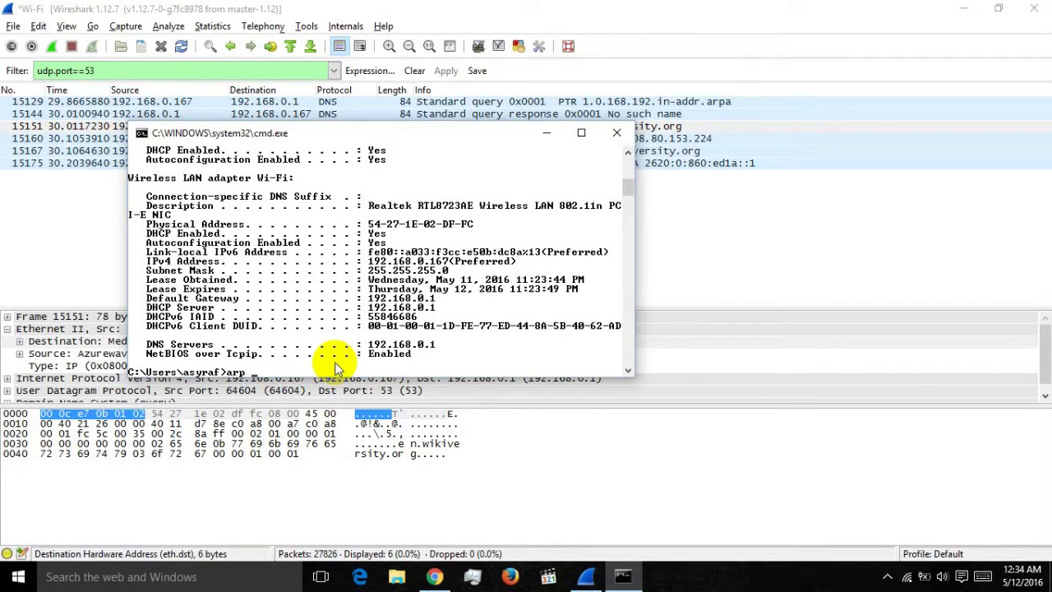
key(Return)
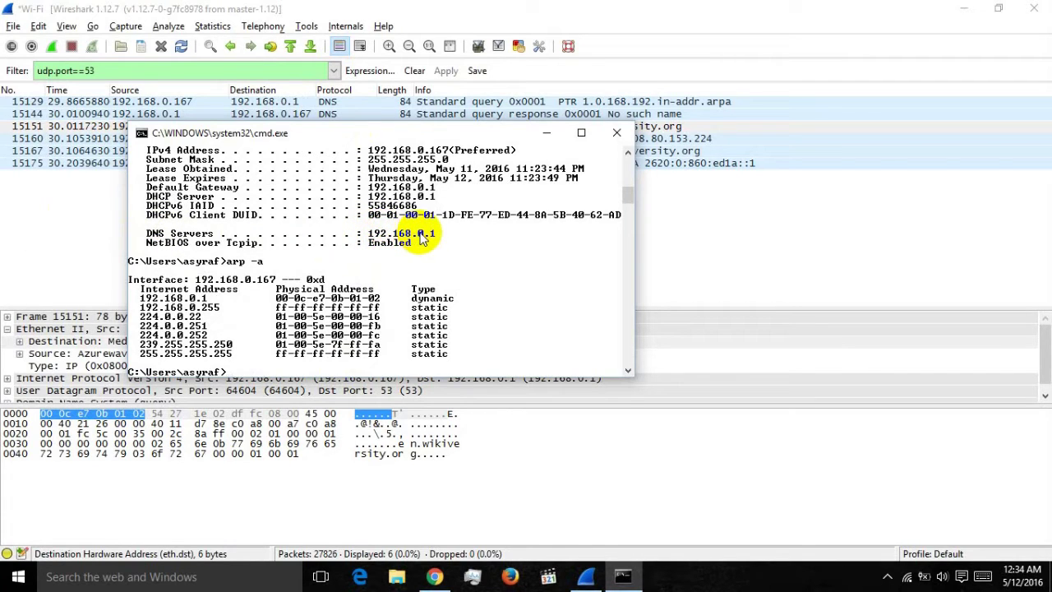
Move the Command Prompt clear of the packet list and examine the ARP entry for 192.168.0.1.
click(435, 134)
drag(435, 134, 595, 71)
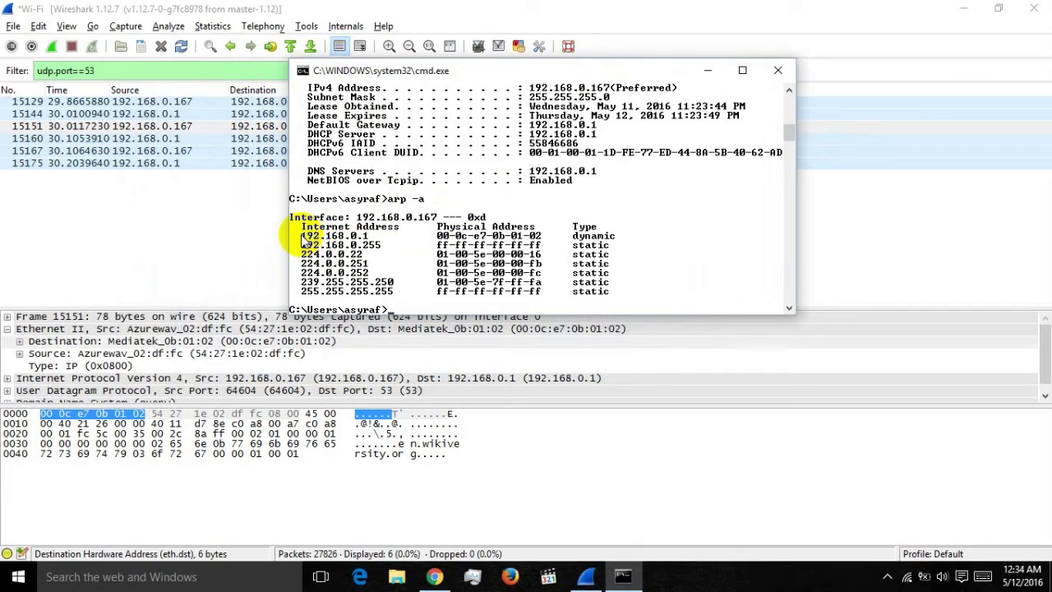
drag(300, 235, 326, 236)
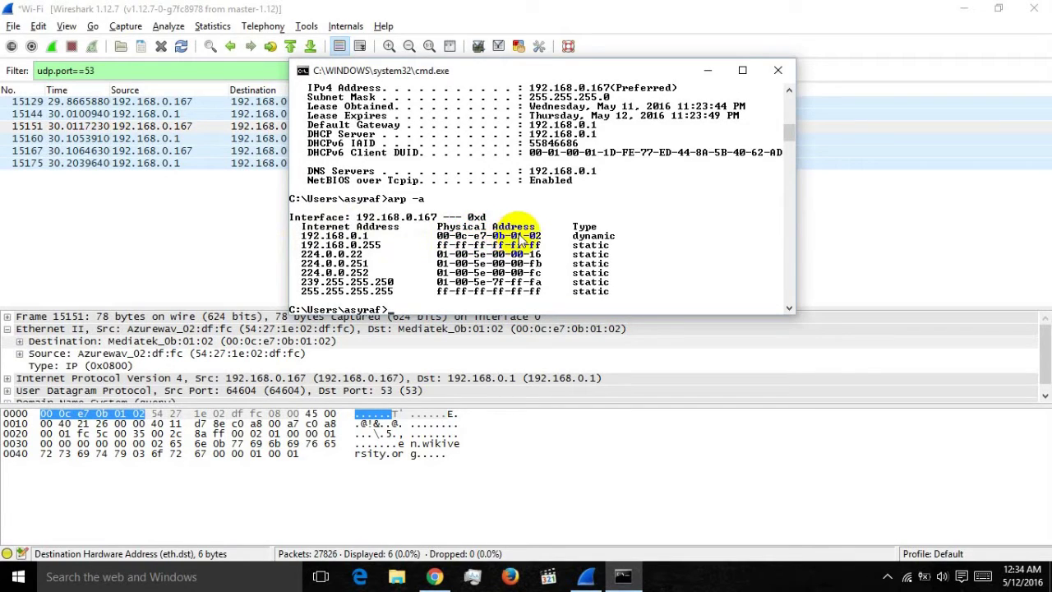
drag(594, 70, 698, 65)
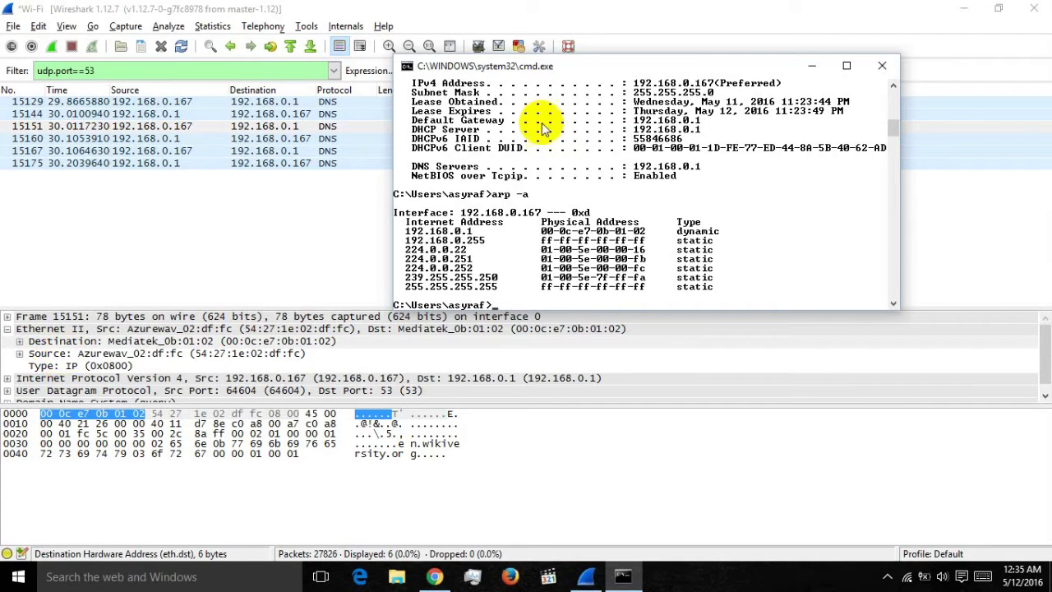
Switch back to Wireshark, collapse the Ethernet II details and examine the packet's Internet Protocol Version 4 source and destination addresses.
click(19, 274)
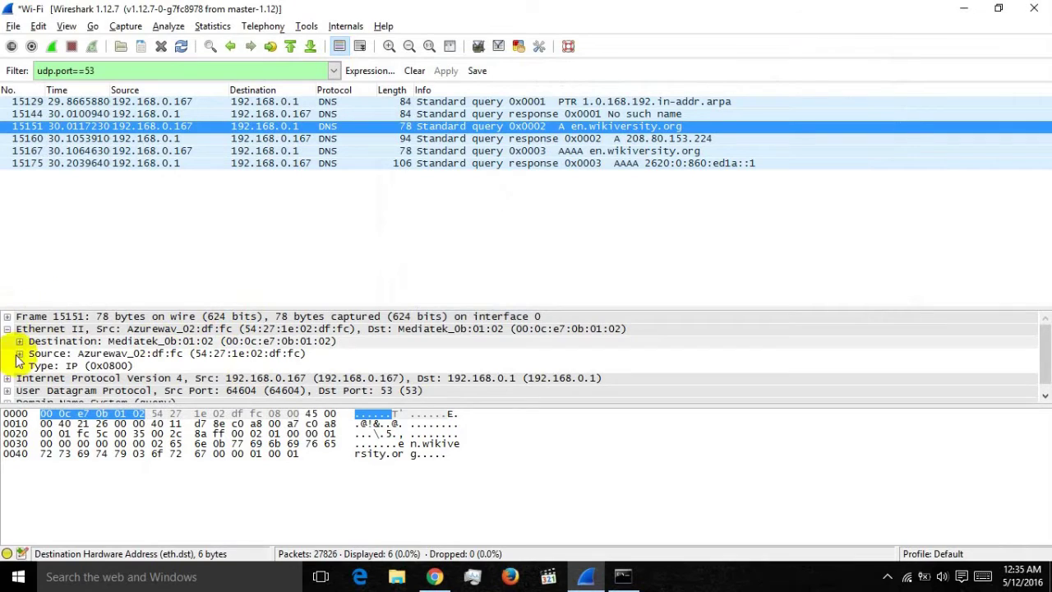
click(7, 329)
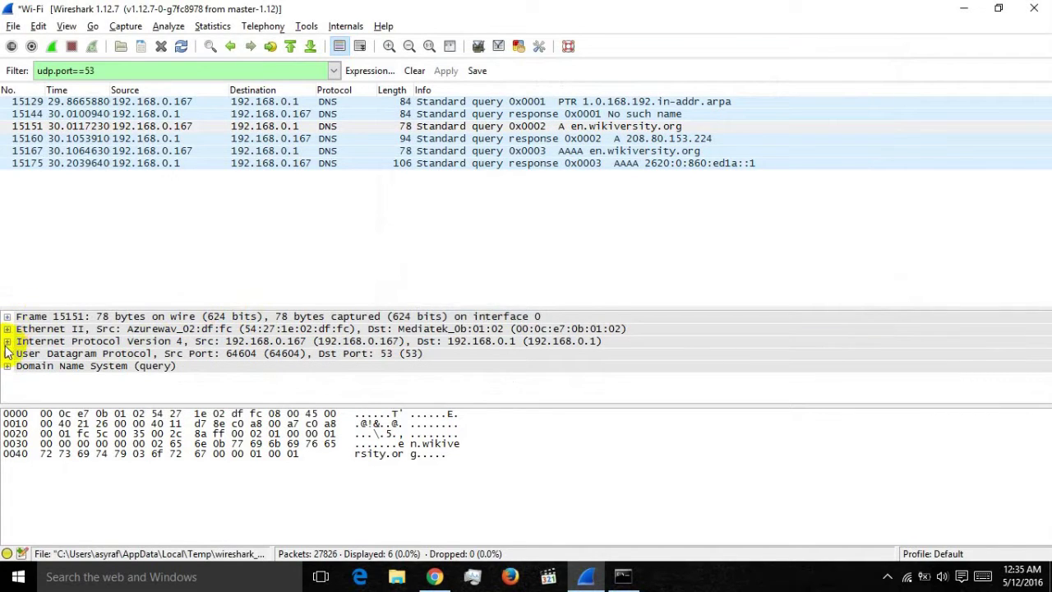
click(8, 342)
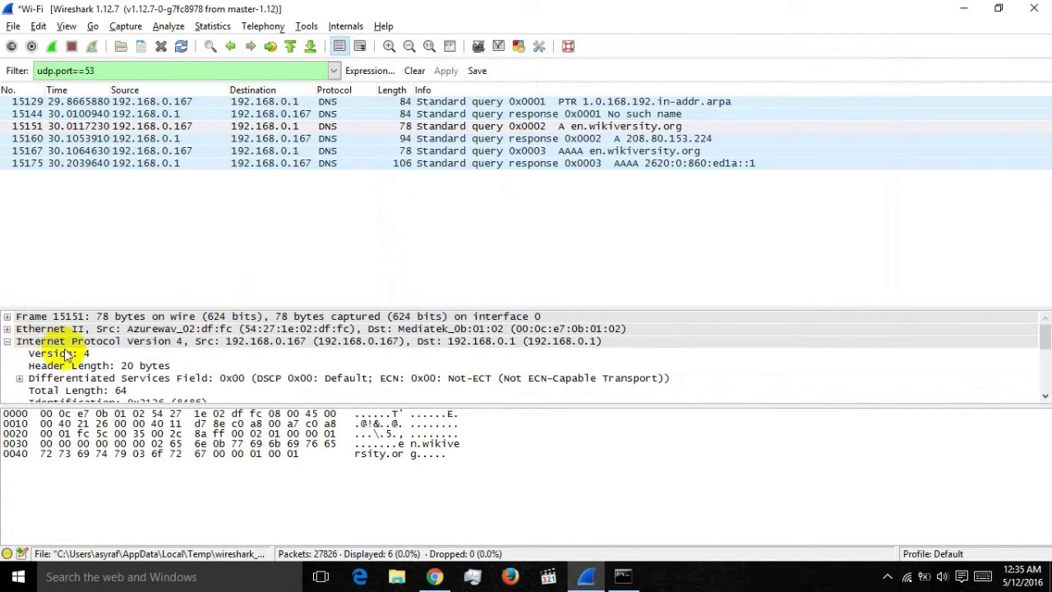
click(7, 341)
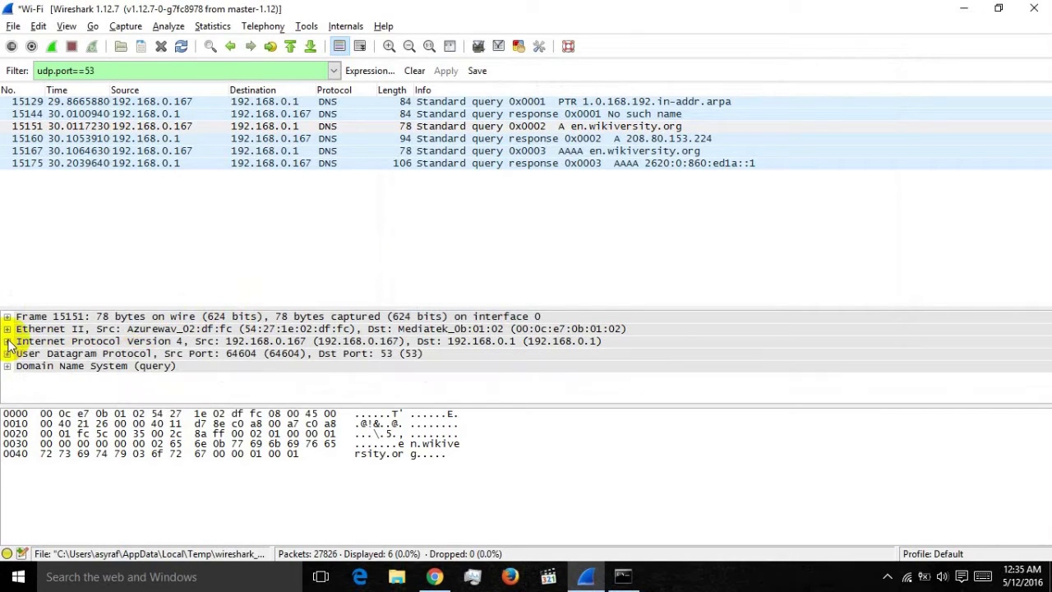
click(231, 343)
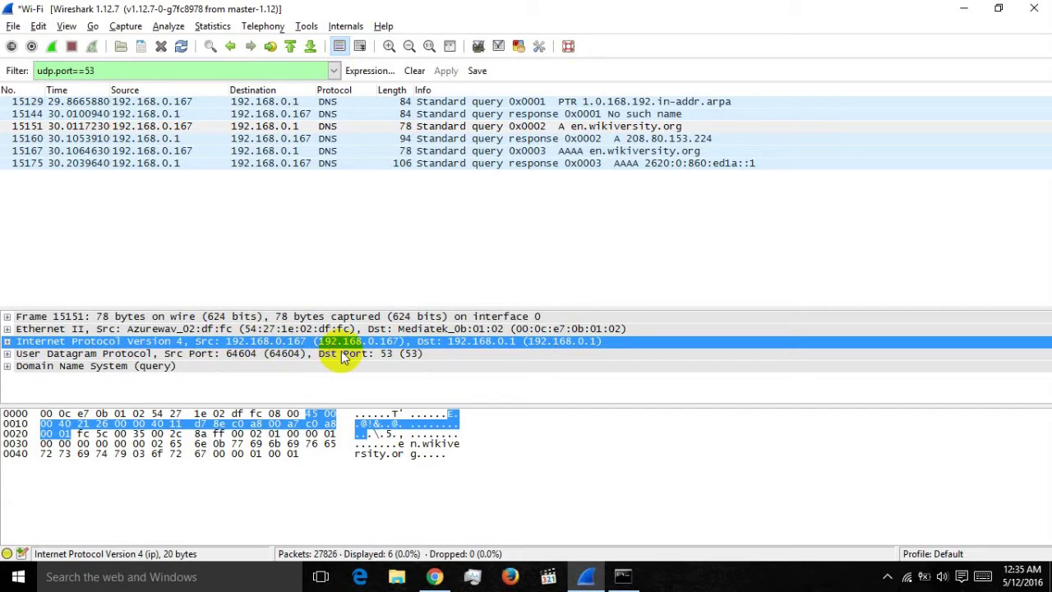
Switch to the Command Prompt and check the Wi-Fi adapter's IPv4 address in the ipconfig output.
mouse_move(631, 582)
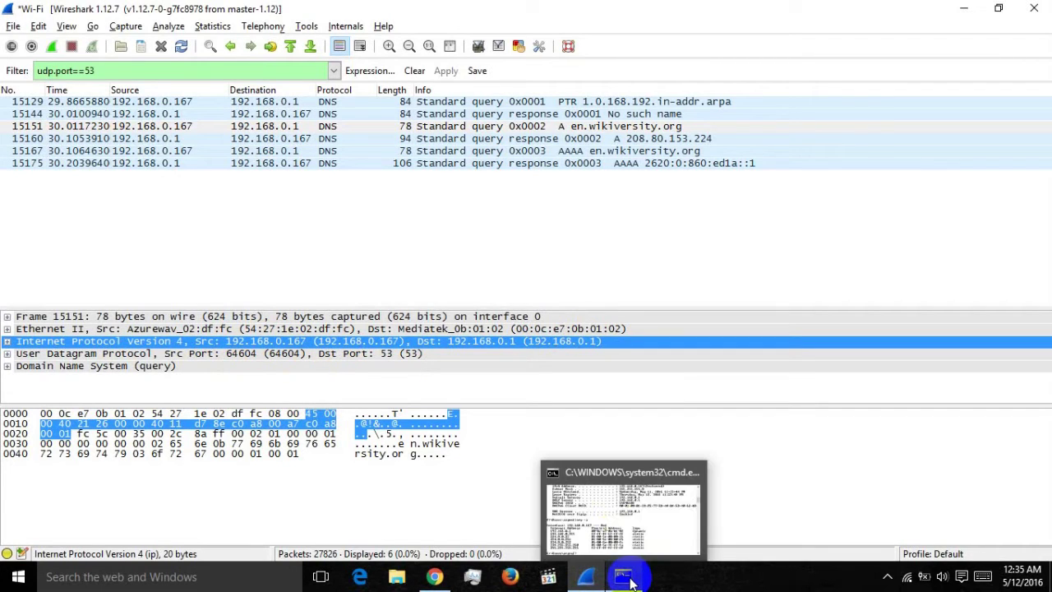
click(630, 580)
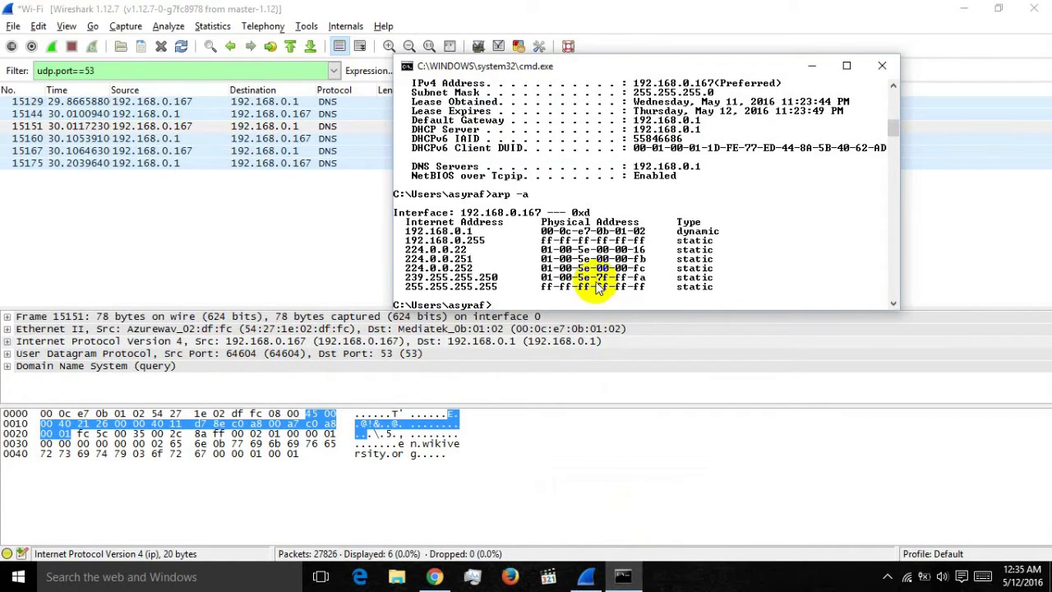
scroll(565, 235, up, 2)
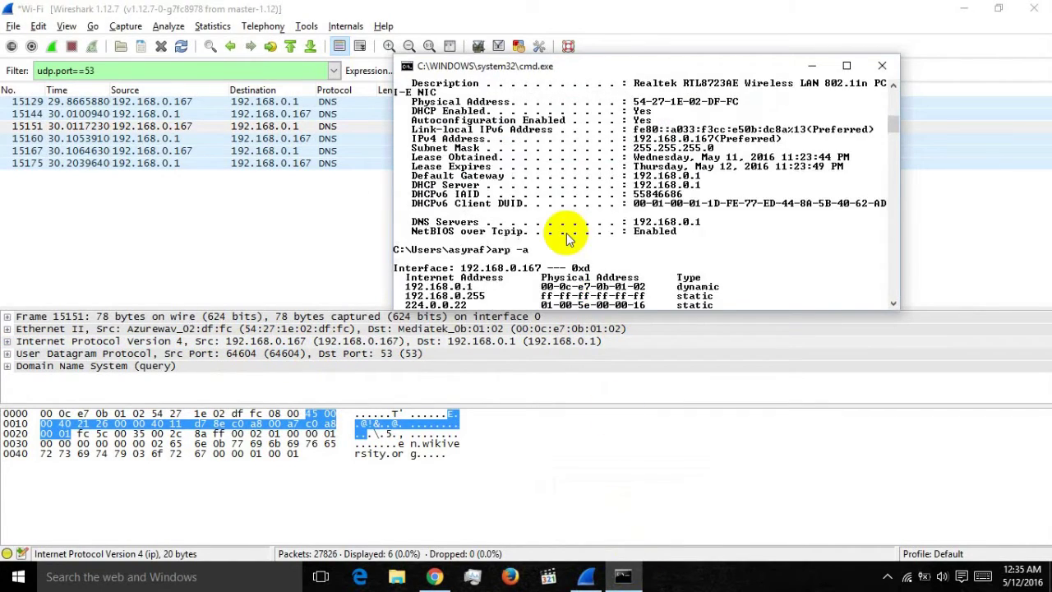
Minimize the Command Prompt and check the destination address in the packet's Internet Protocol Version 4 line.
click(442, 145)
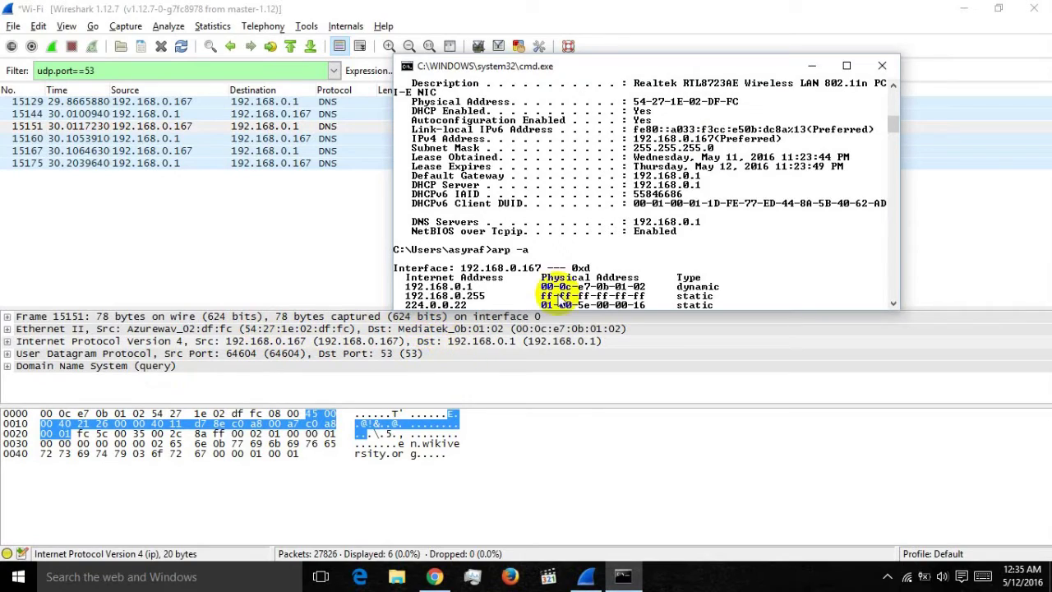
click(810, 66)
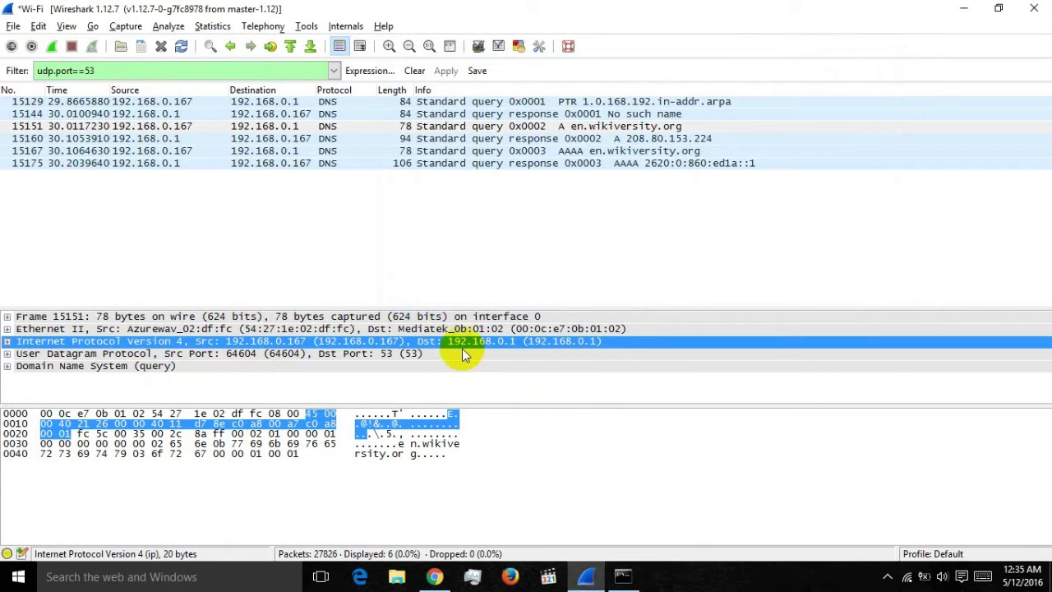
click(523, 346)
Expand the packet's User Datagram Protocol details and examine the source port, destination port and length fields.
click(7, 354)
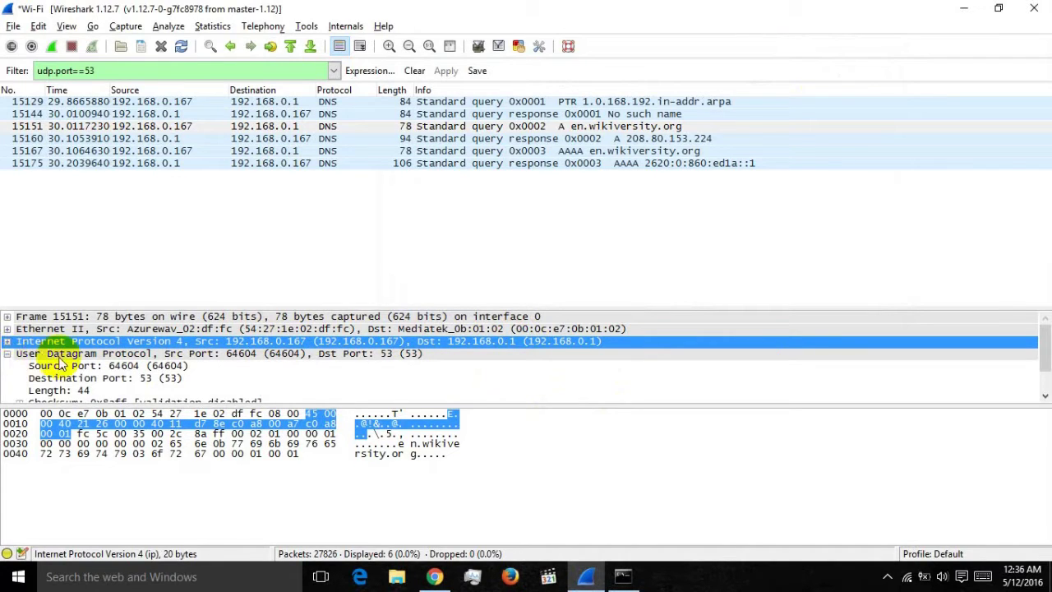
click(90, 371)
click(84, 378)
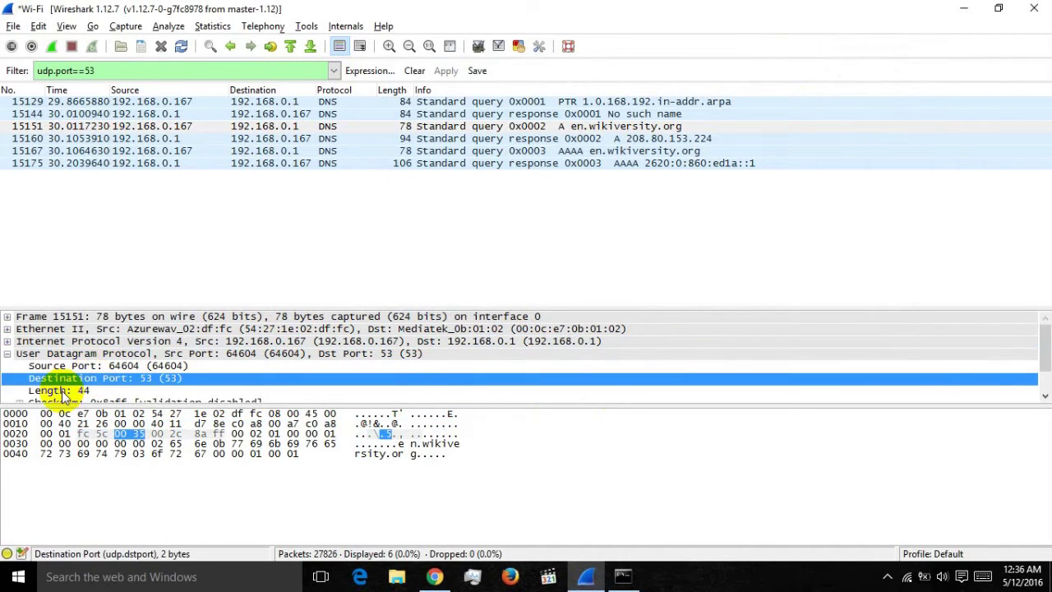
click(62, 389)
click(82, 367)
click(85, 379)
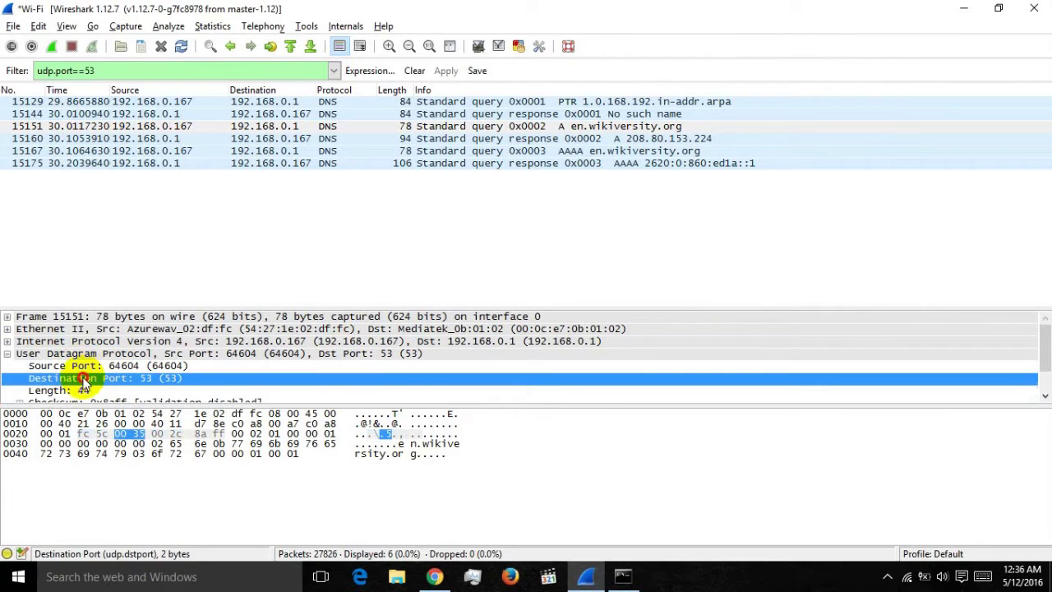
click(64, 390)
click(78, 366)
click(83, 379)
click(64, 390)
click(85, 367)
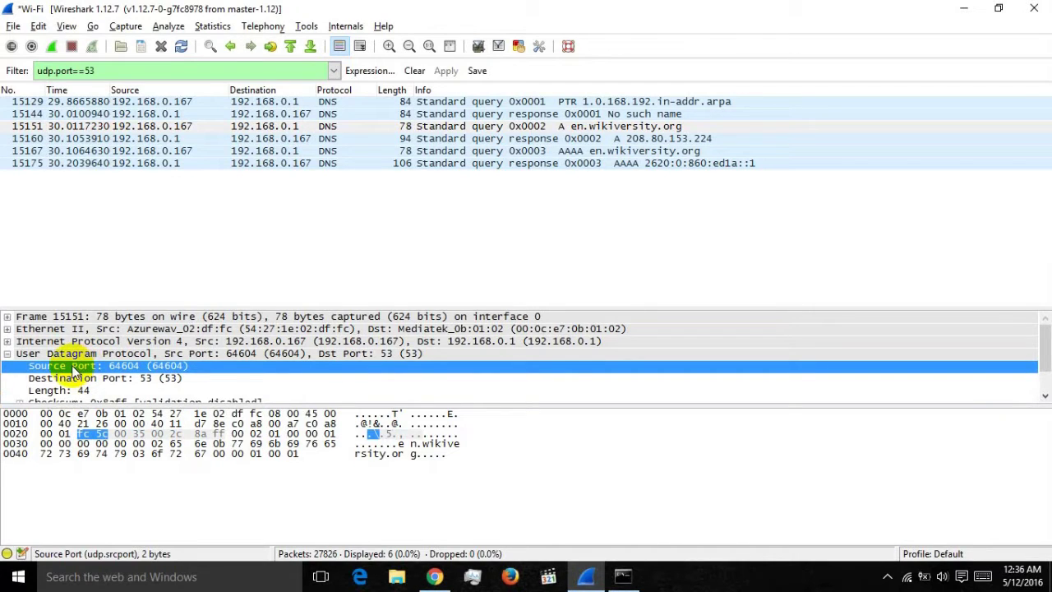
click(65, 379)
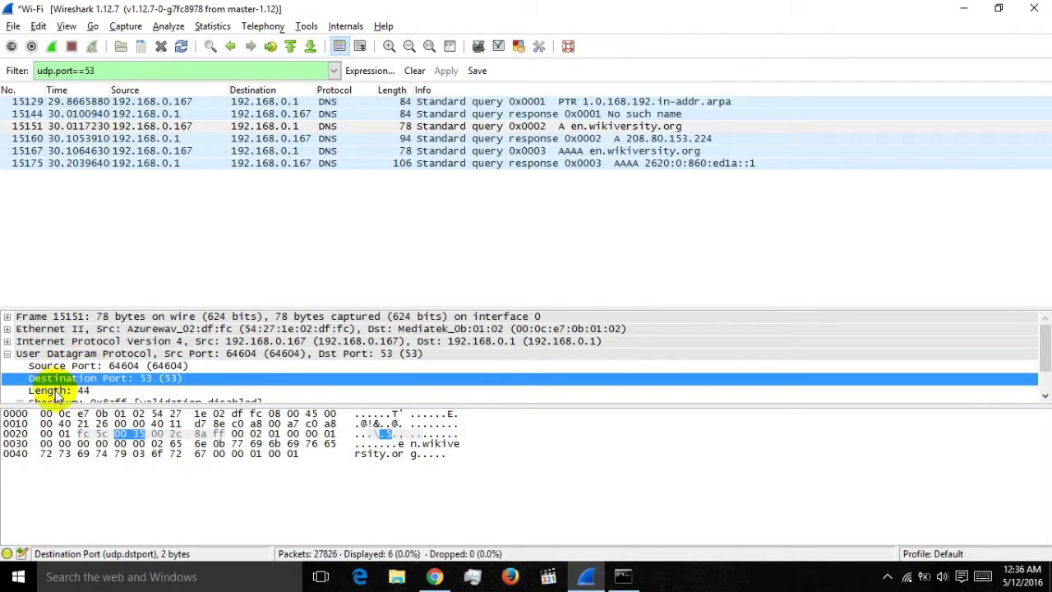
click(56, 392)
click(65, 367)
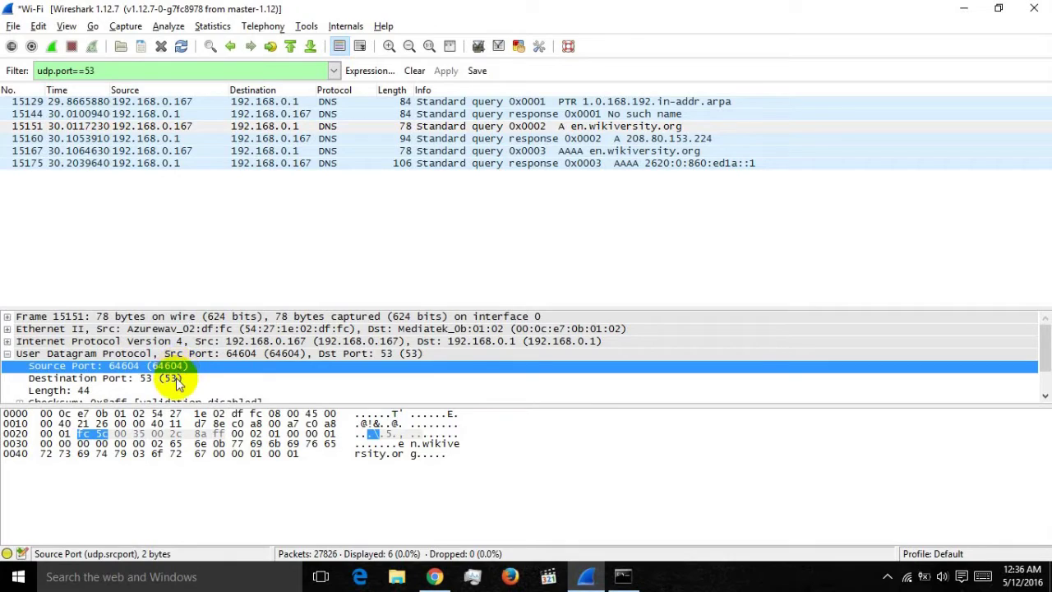
click(177, 379)
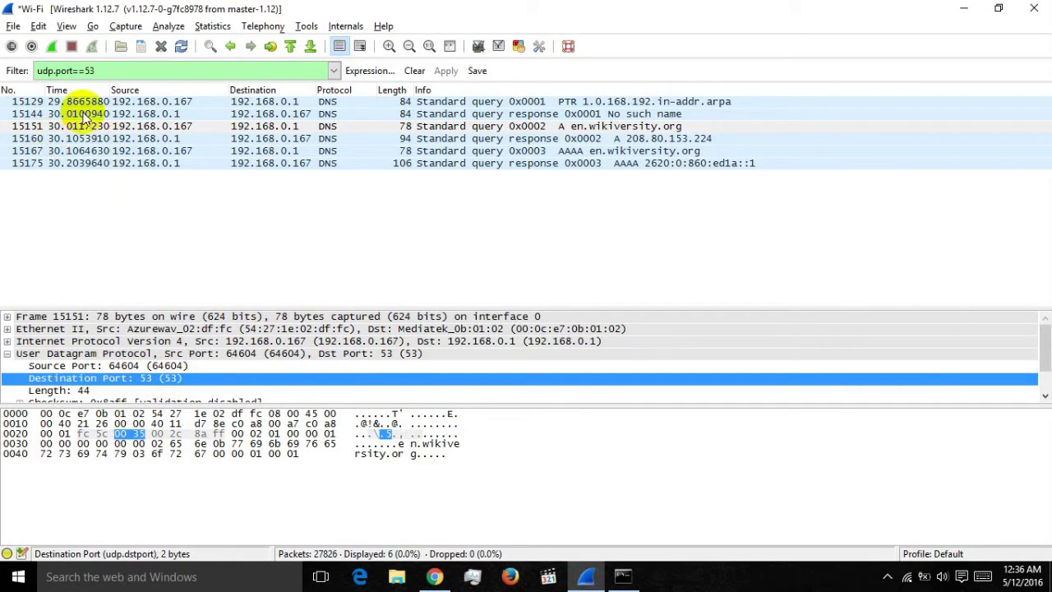
Compare the display filter's port with the UDP destination port and examine the remaining UDP header fields, including length and checksum.
click(30, 67)
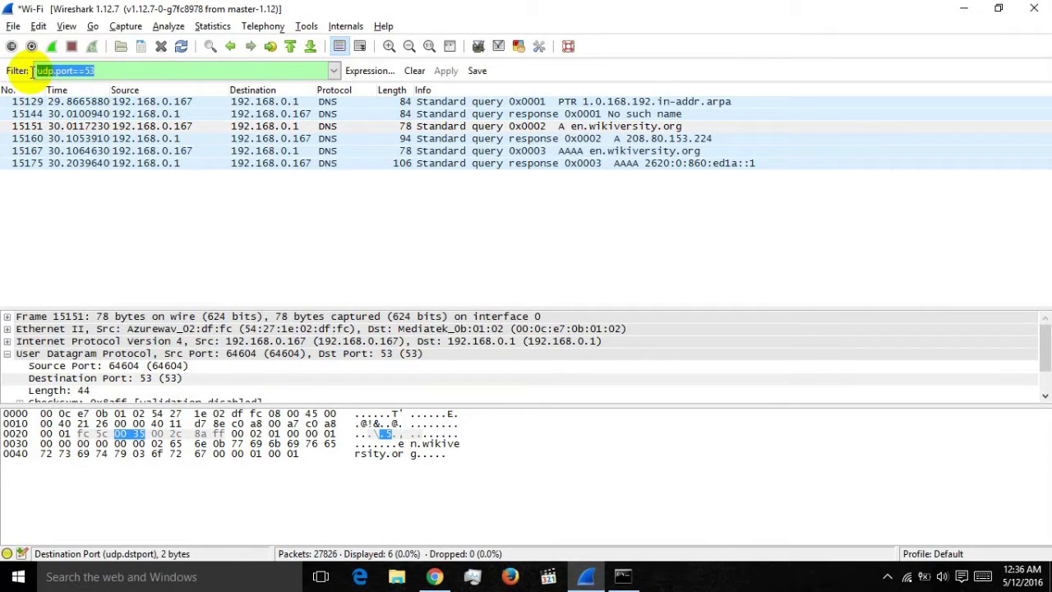
scroll(148, 364, down, 1)
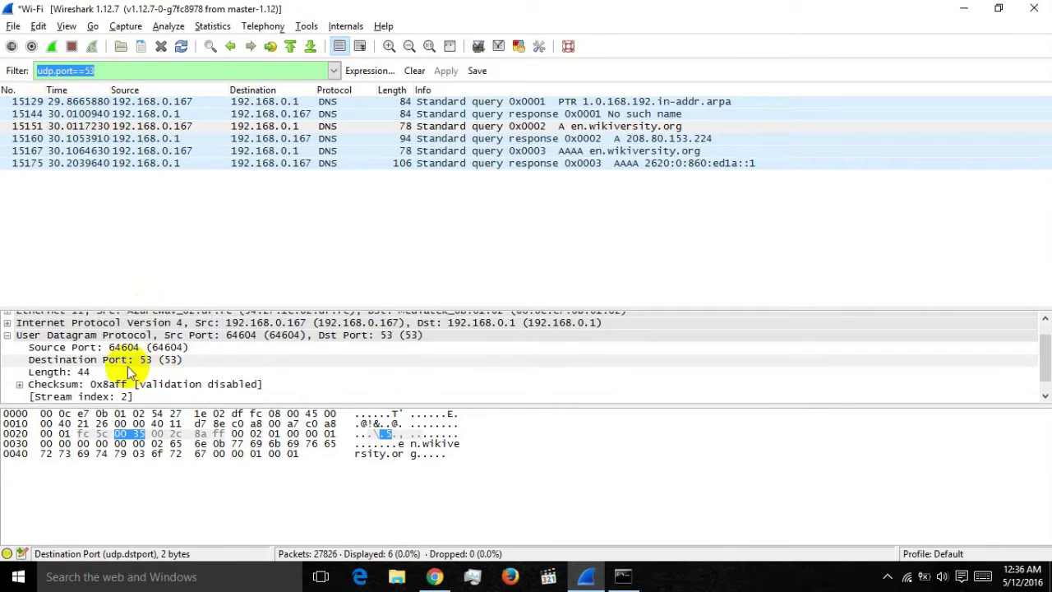
click(79, 372)
scroll(75, 374, down, 1)
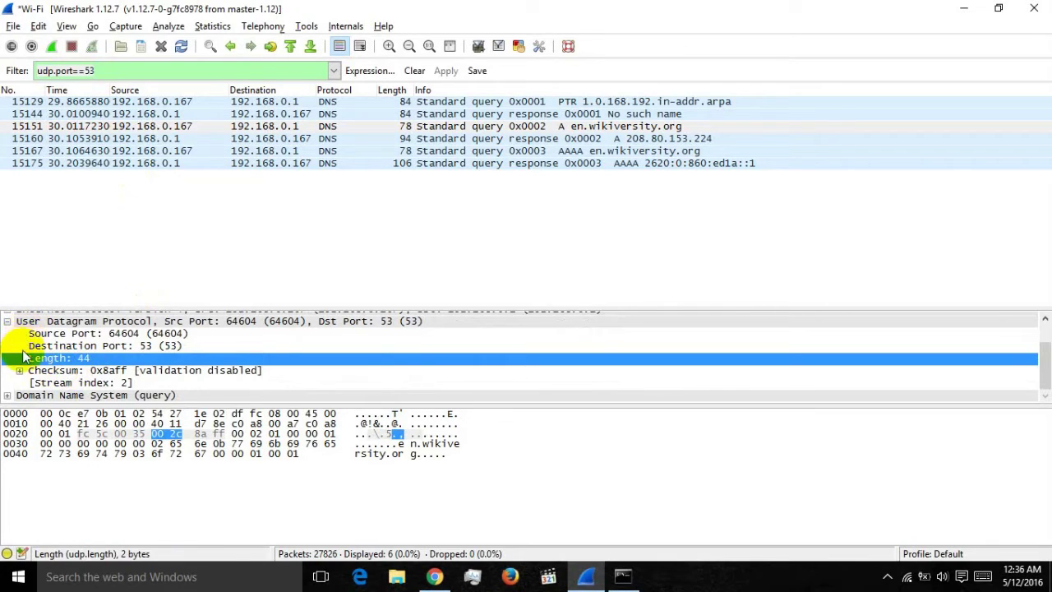
scroll(24, 357, up, 1)
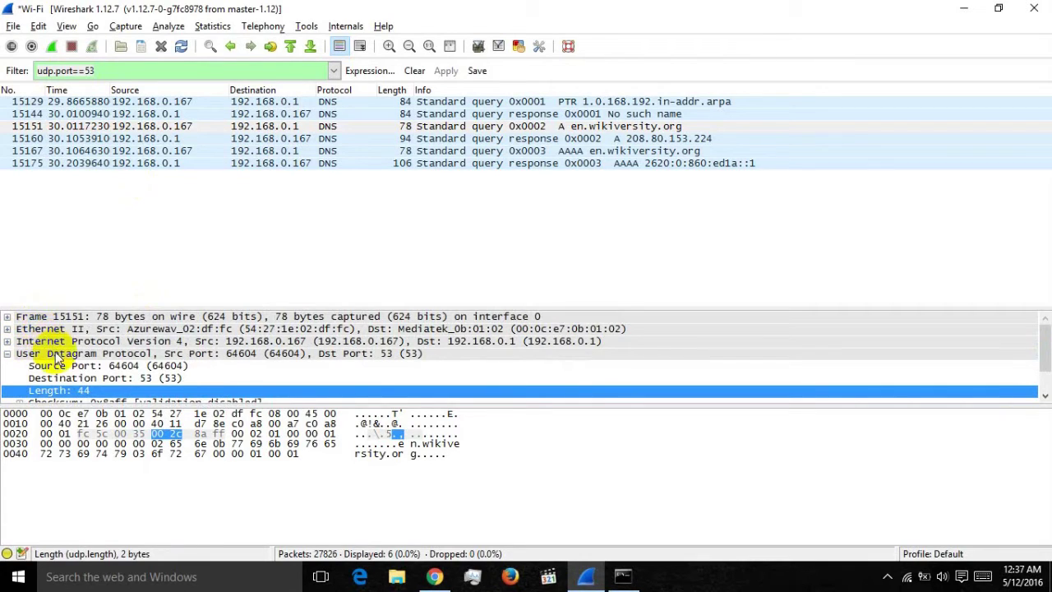
scroll(58, 359, down, 1)
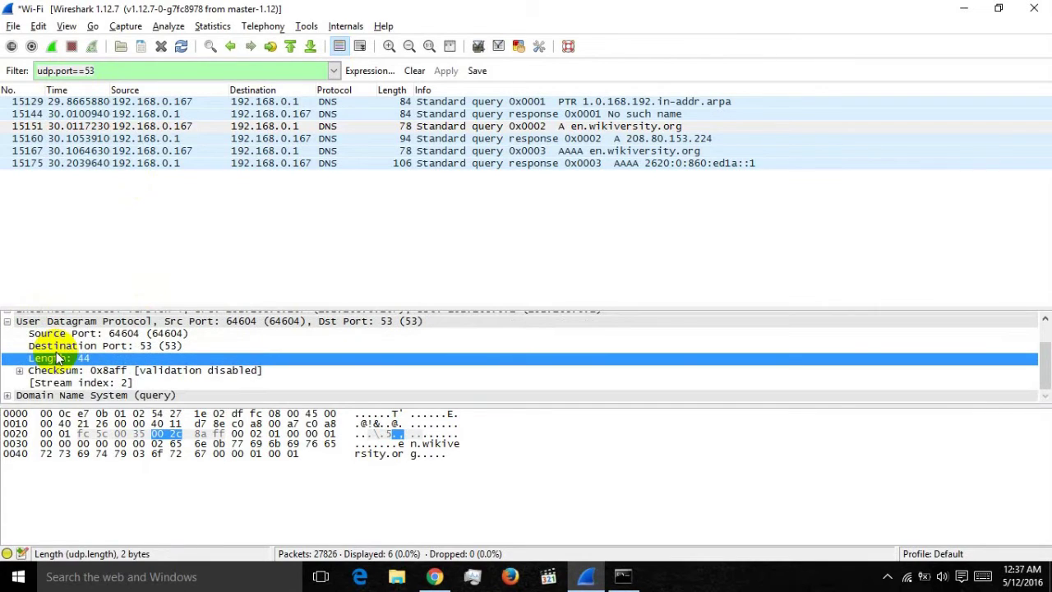
Expand the Domain Name System (query) details and examine the en.wikiversity.org query alongside its response in the packet list.
click(6, 396)
scroll(353, 314, down, 2)
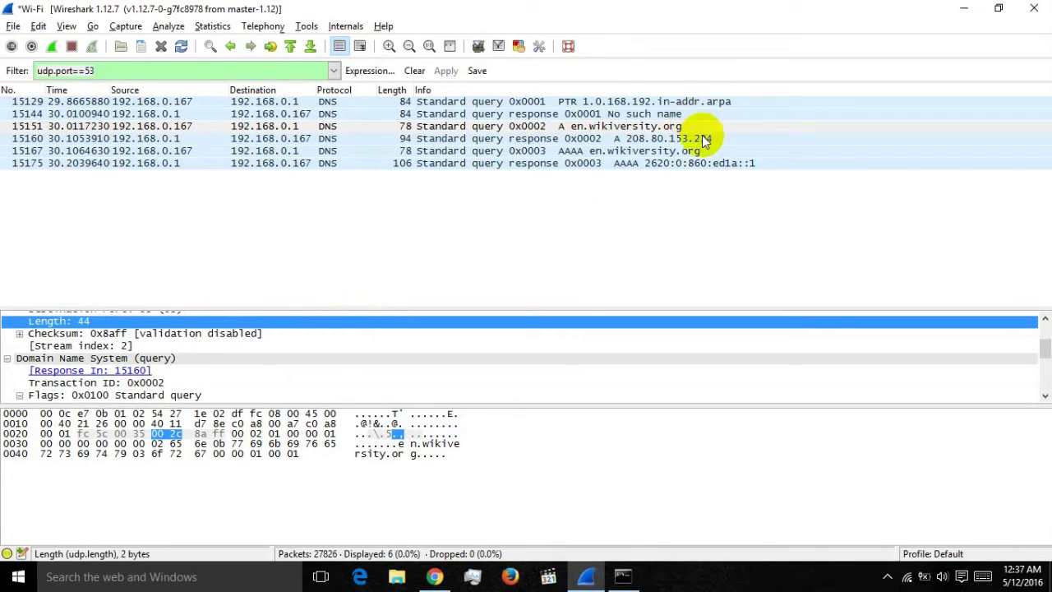
click(888, 573)
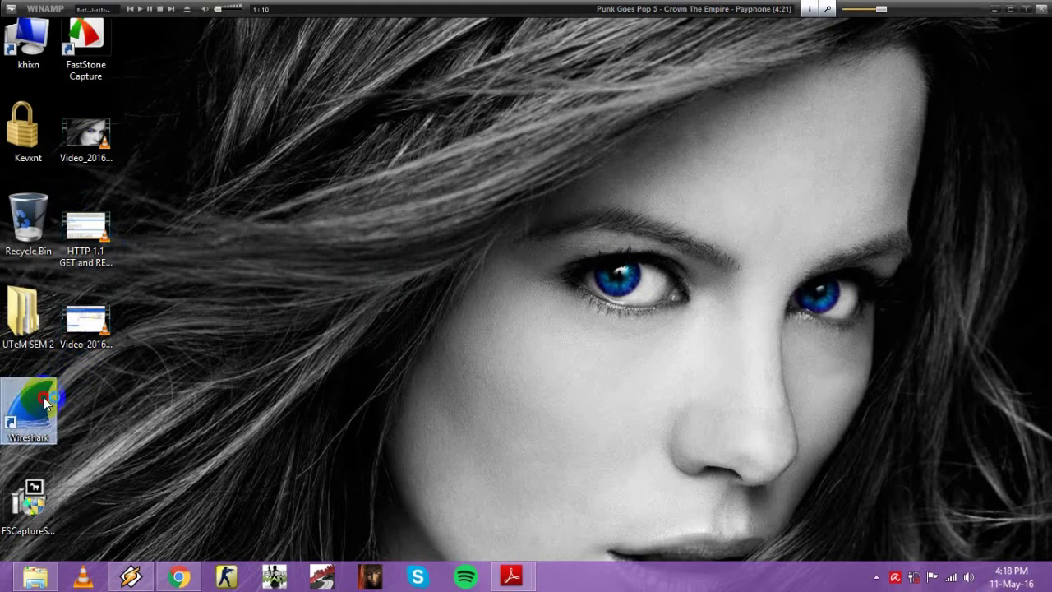
Launch Wireshark from the desktop and start a capture on the Wi-Fi interface using Capture Options.
double_click(45, 402)
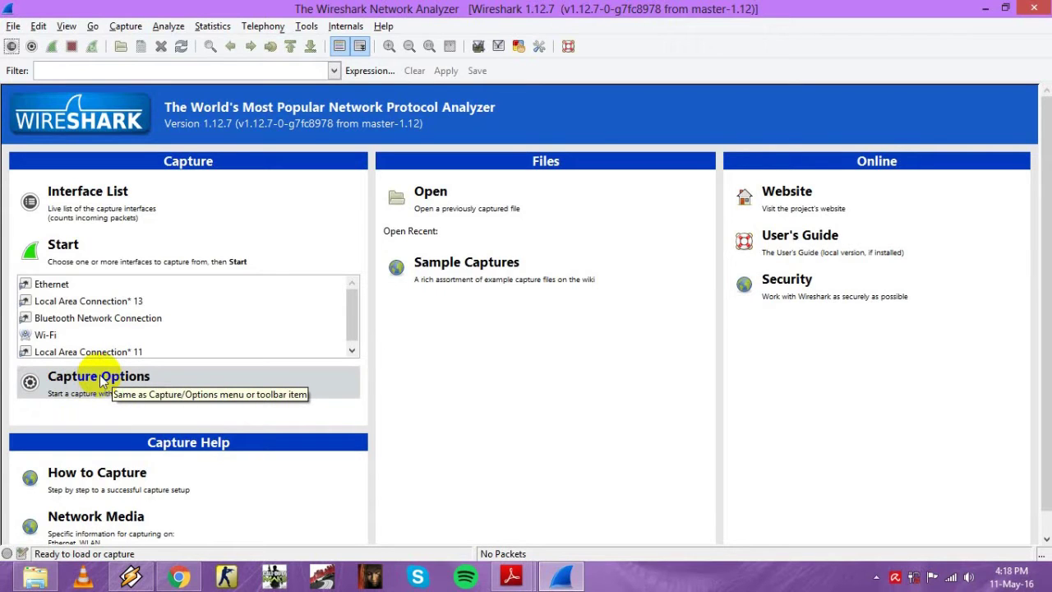
click(109, 383)
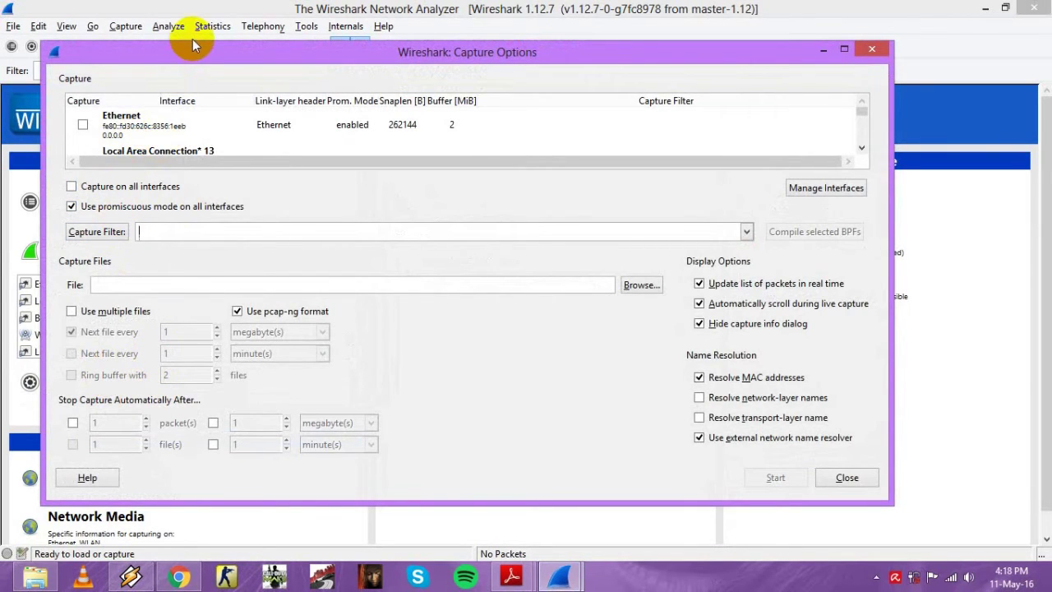
drag(188, 41, 197, 17)
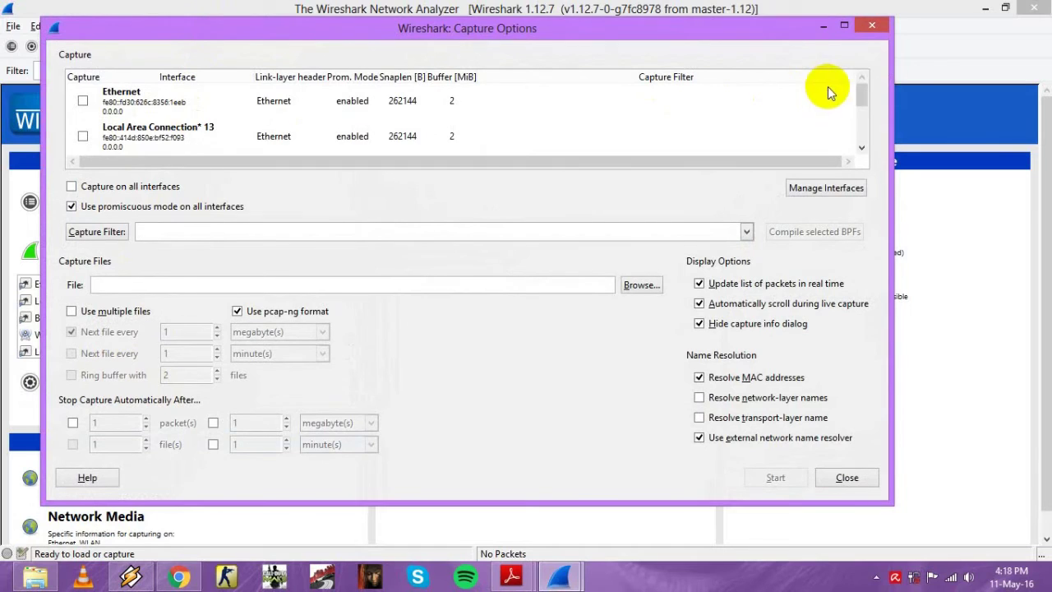
drag(862, 96, 865, 124)
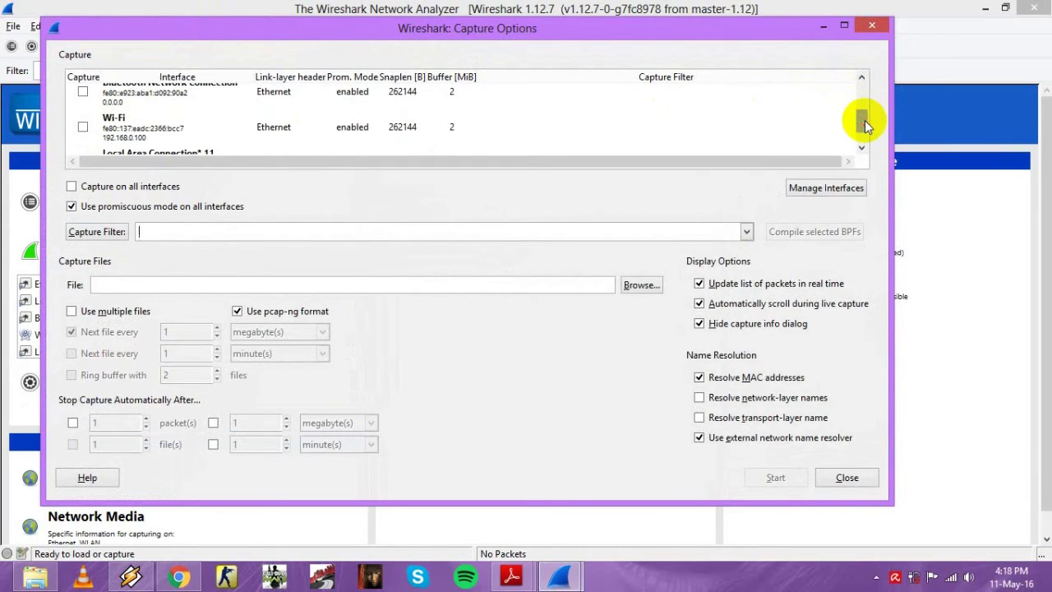
click(82, 127)
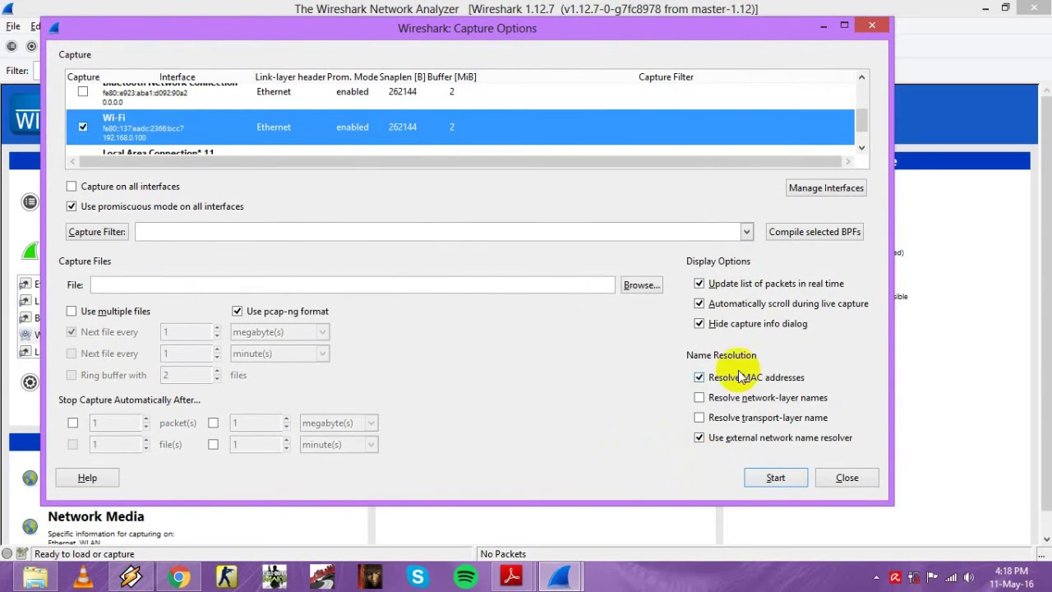
click(775, 478)
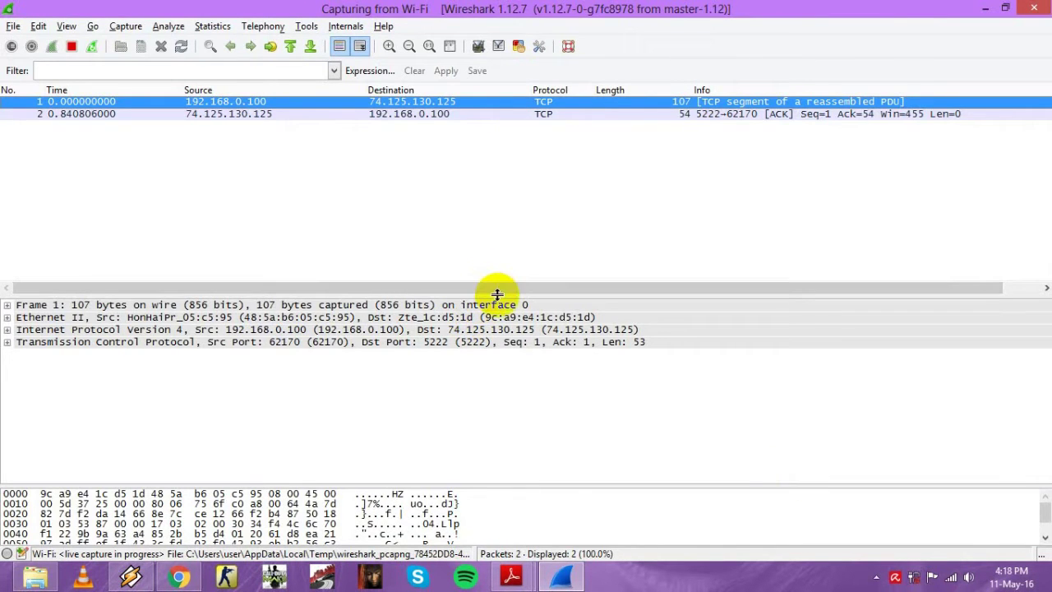
Slightly enlarge the packet list pane by moving the divider above the packet details.
drag(498, 294, 501, 299)
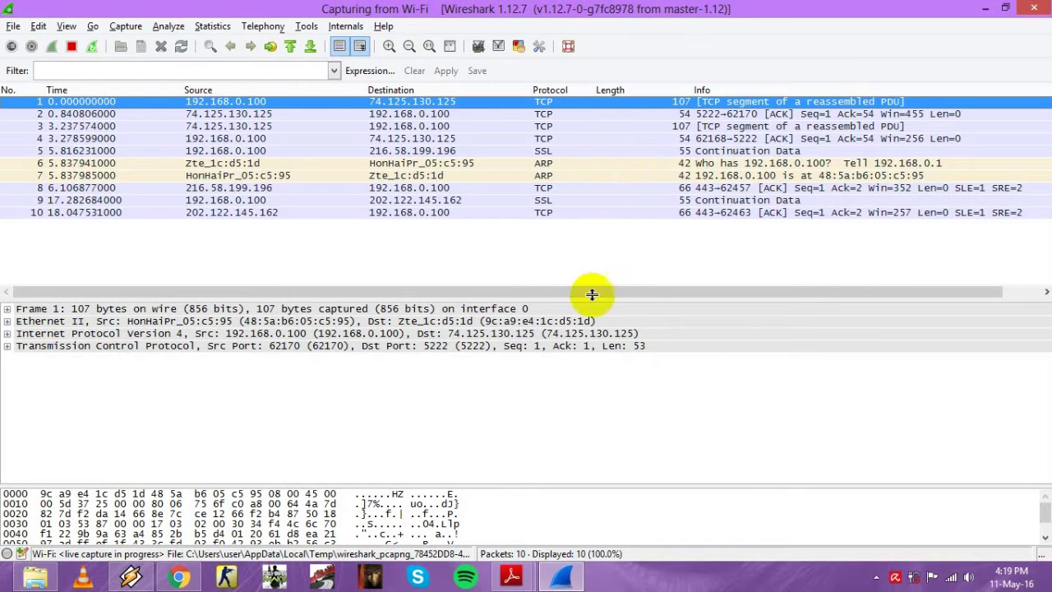
mouse_move(594, 298)
mouse_down()
mouse_move(600, 317)
mouse_move(604, 297)
mouse_up()
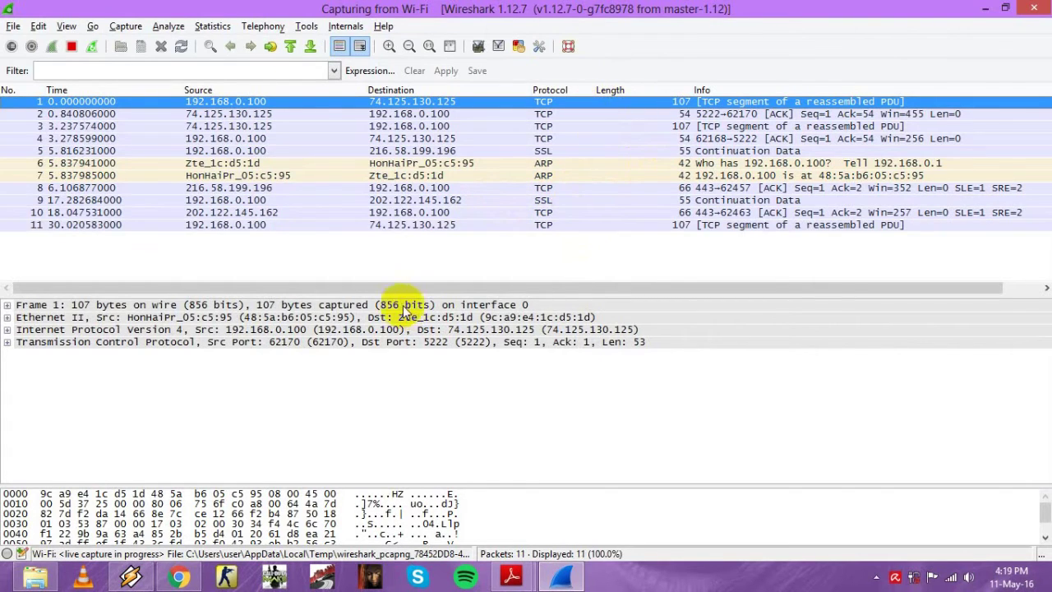
drag(417, 296, 421, 310)
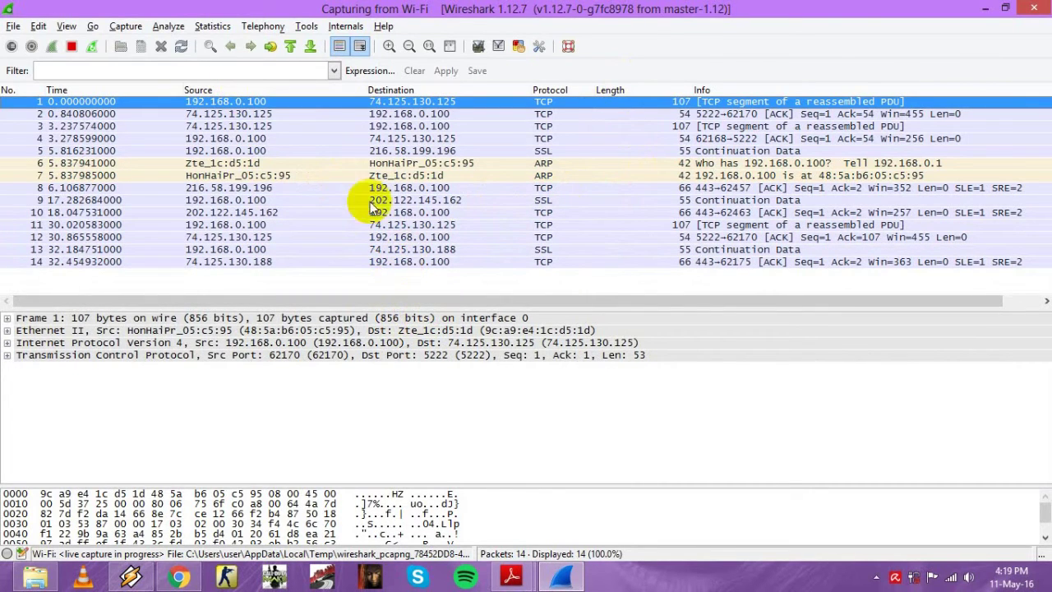
Apply the display filter http to the live capture and give the packet list slightly more height.
click(222, 73)
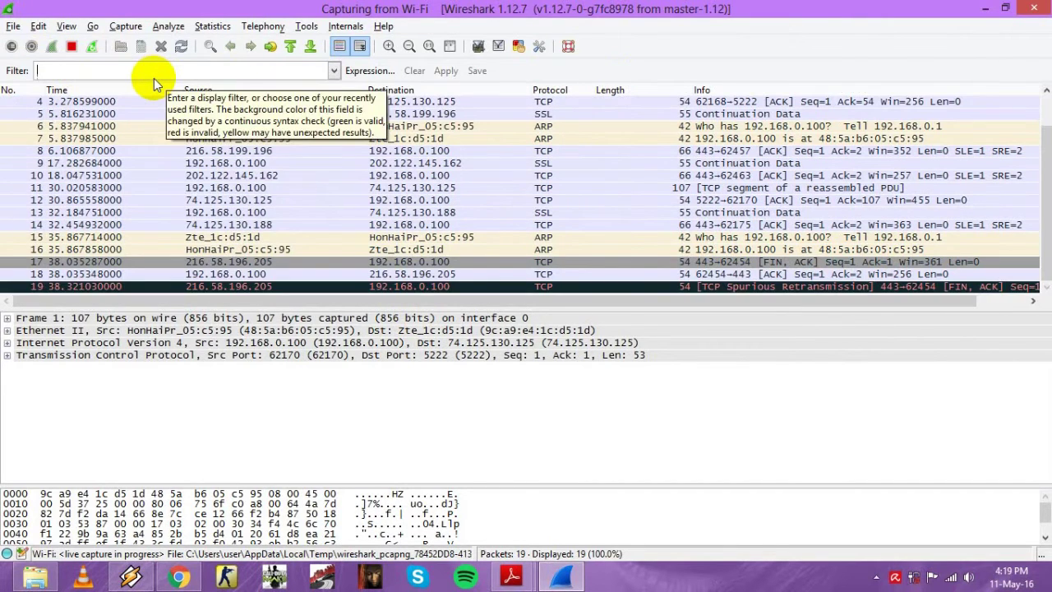
text(http)
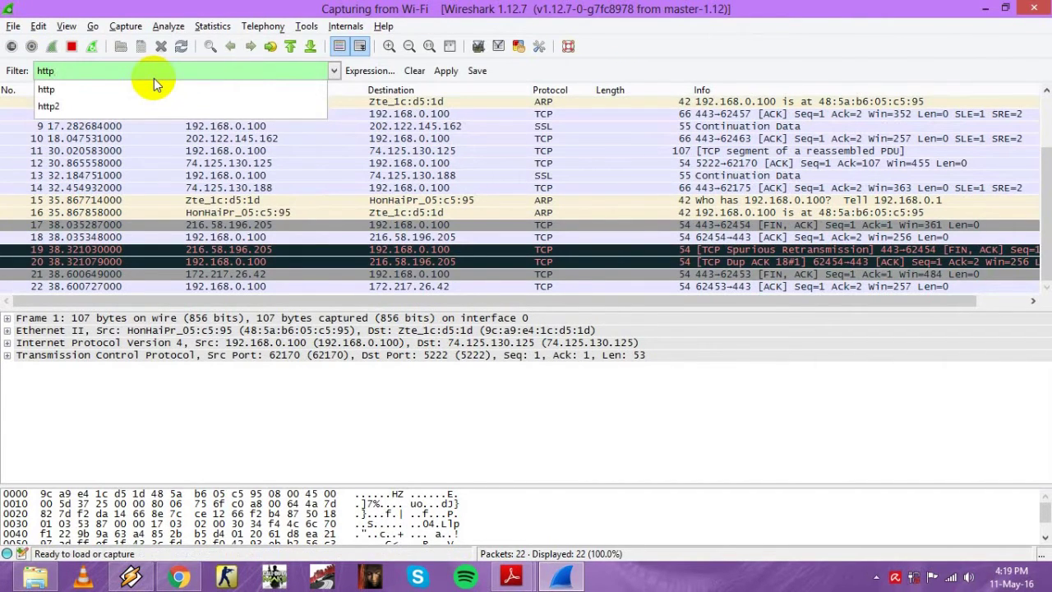
key(Return)
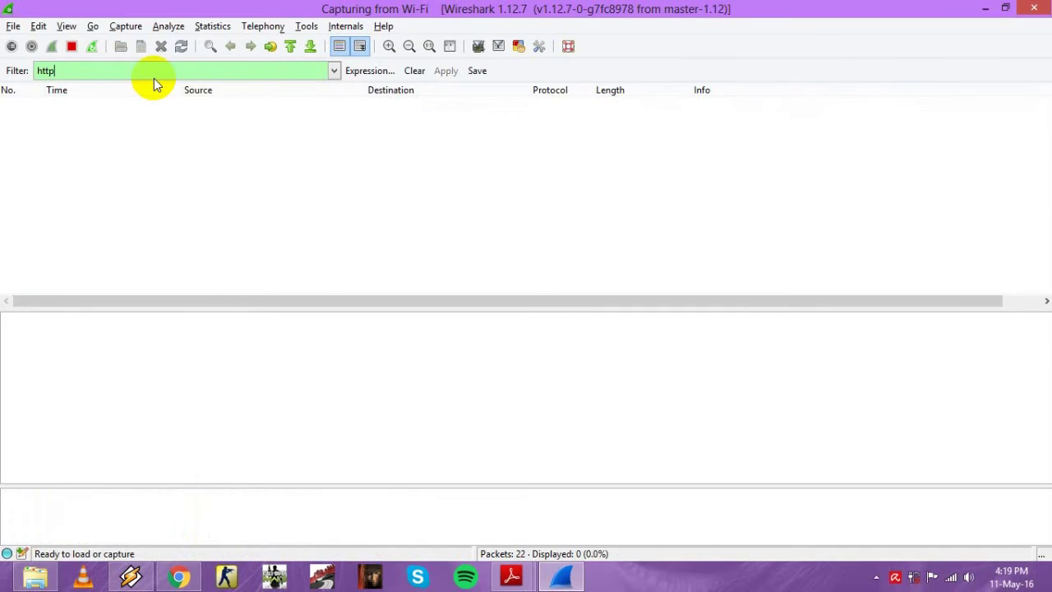
drag(341, 310, 343, 314)
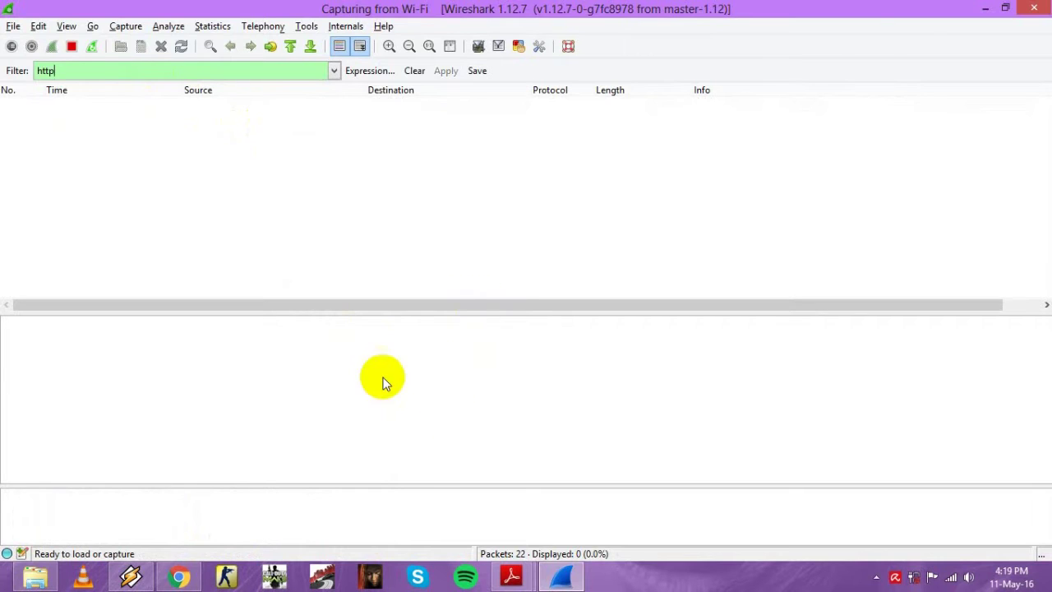
click(180, 577)
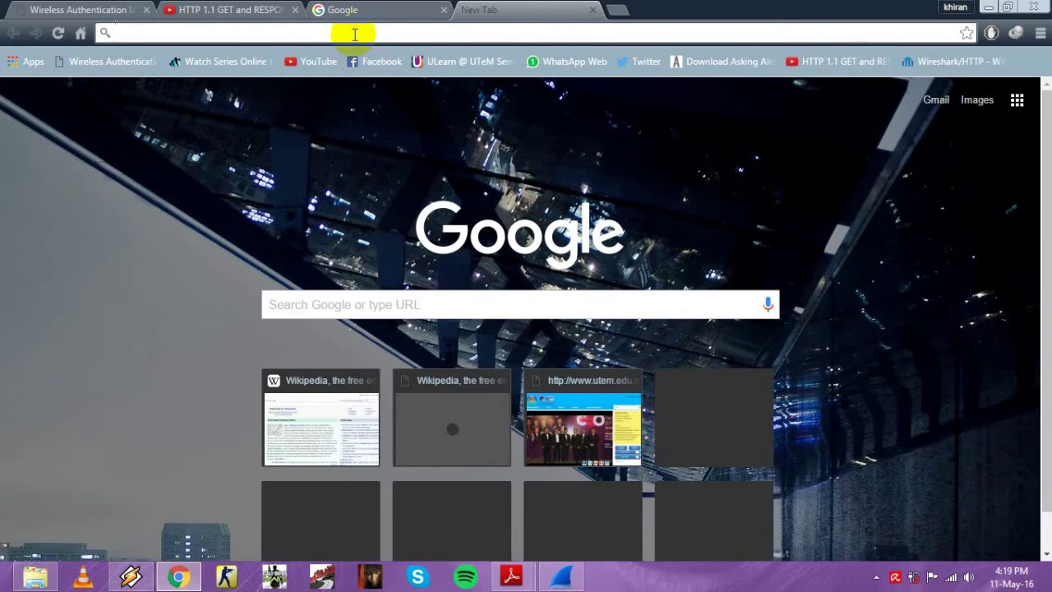
text(htt)
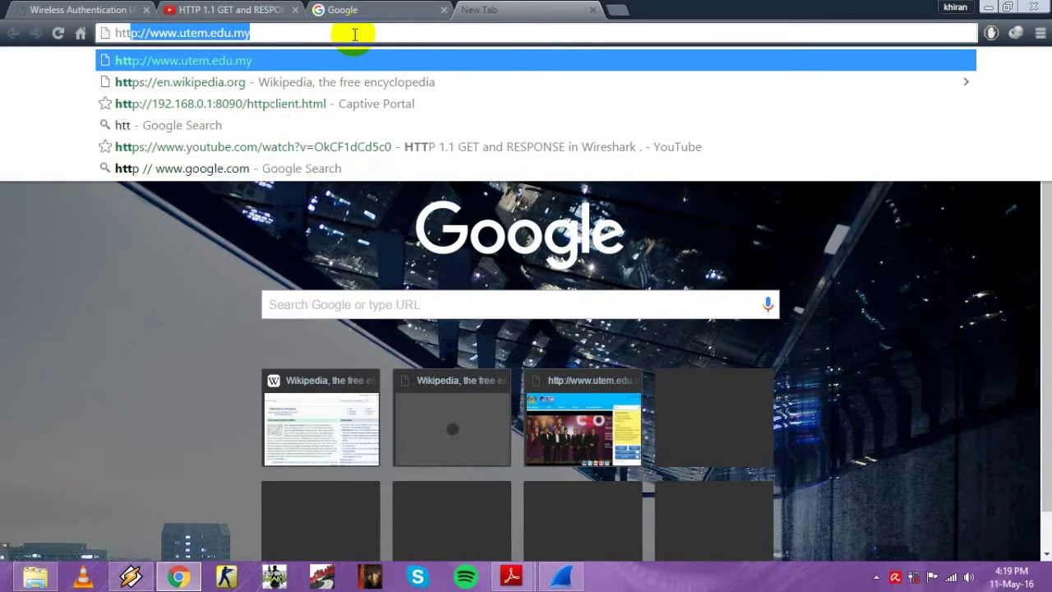
text(pp)
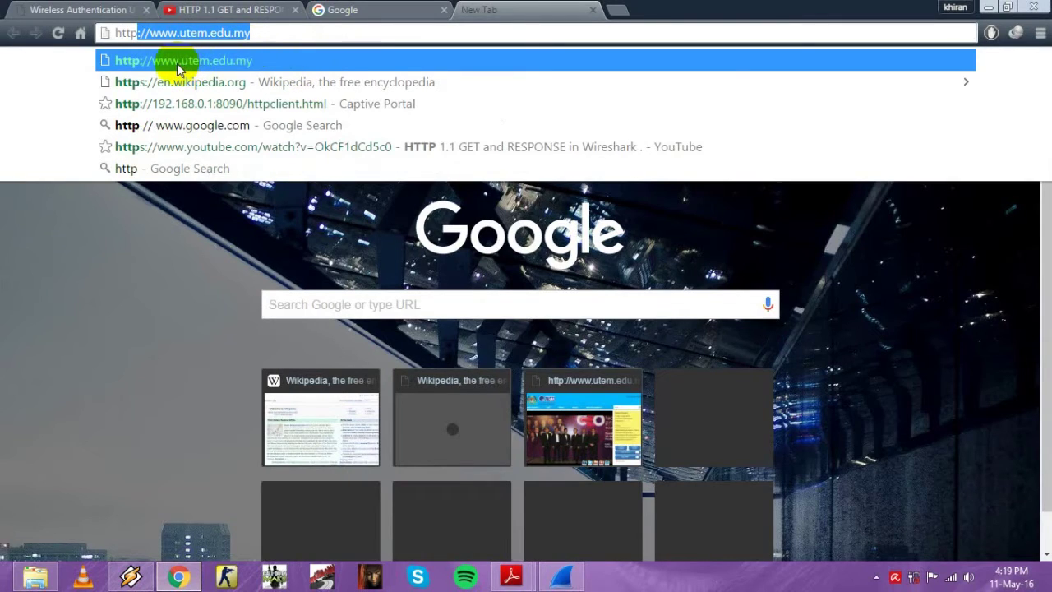
click(255, 67)
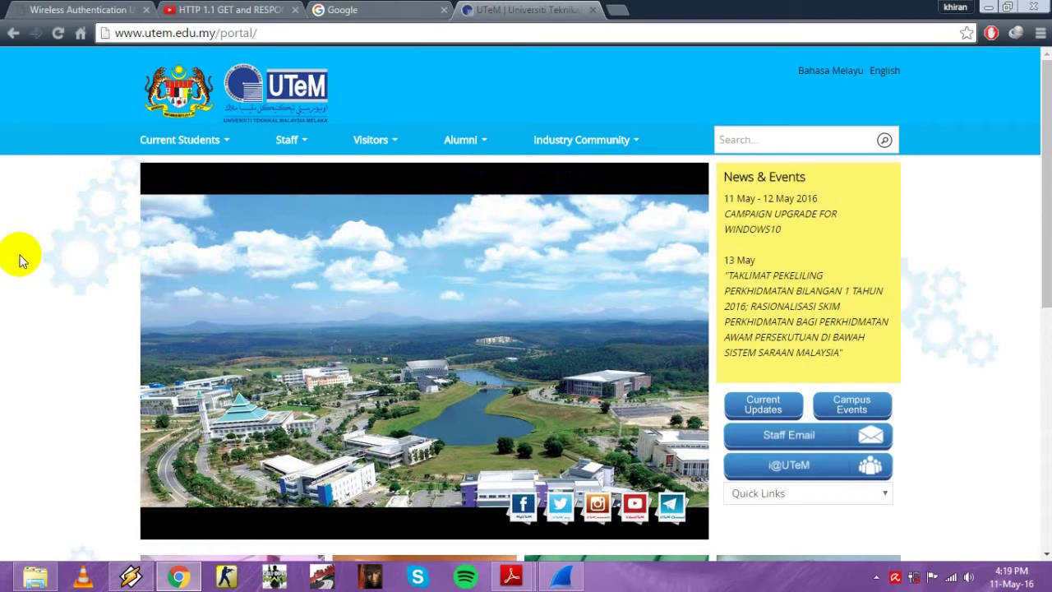
scroll(21, 259, down, 6)
scroll(21, 259, up, 6)
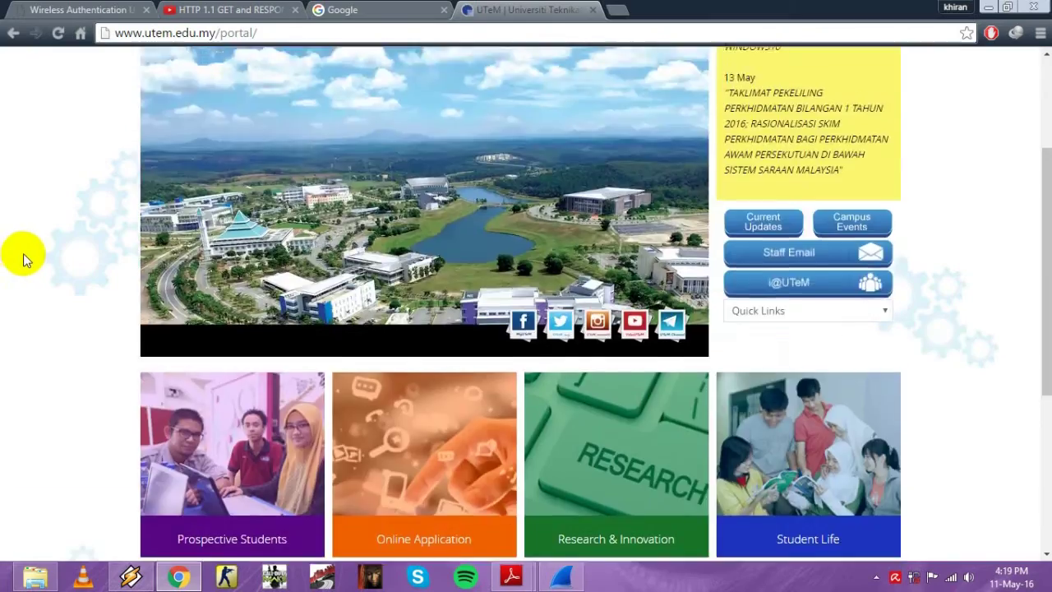
click(567, 580)
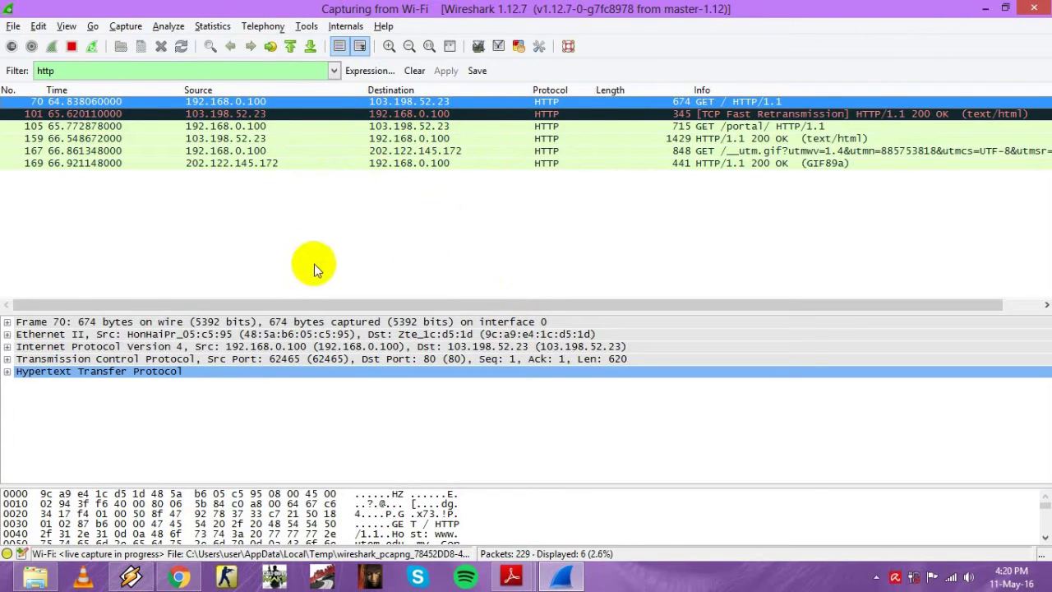
Stop the Wi-Fi capture and select the first HTTP packet, GET / HTTP/1.1.
click(72, 47)
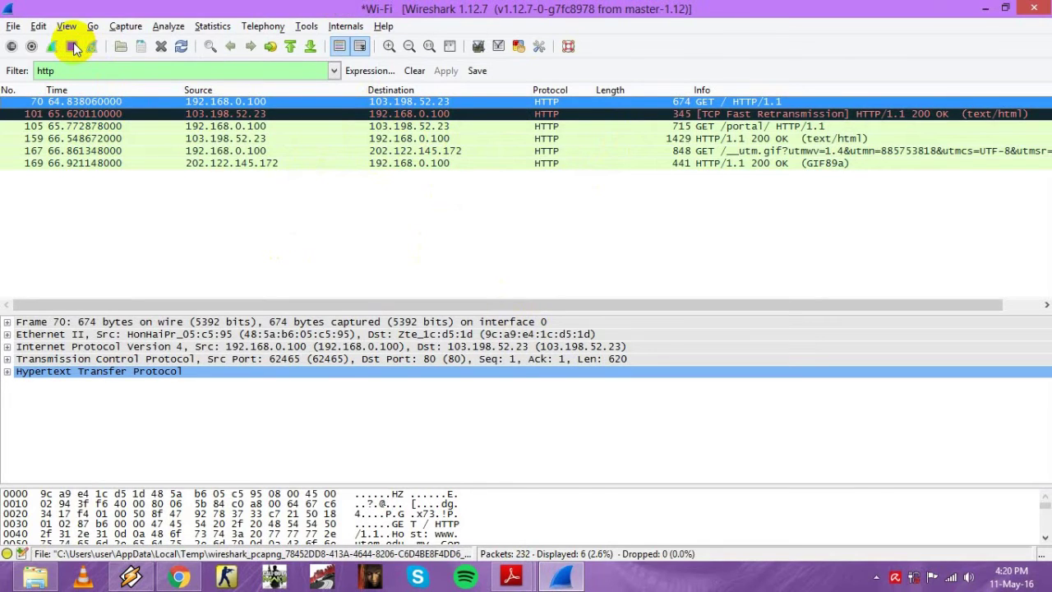
click(483, 126)
click(523, 154)
click(541, 101)
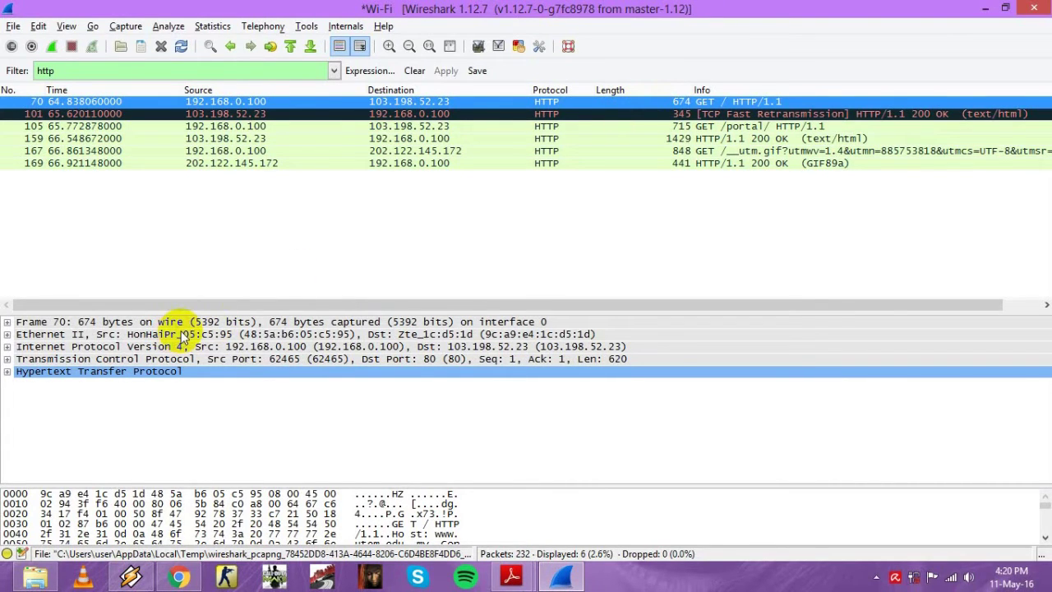
Step through the TCP, IPv4, Ethernet II and HTTP layers of the GET packet in the packet details.
click(134, 360)
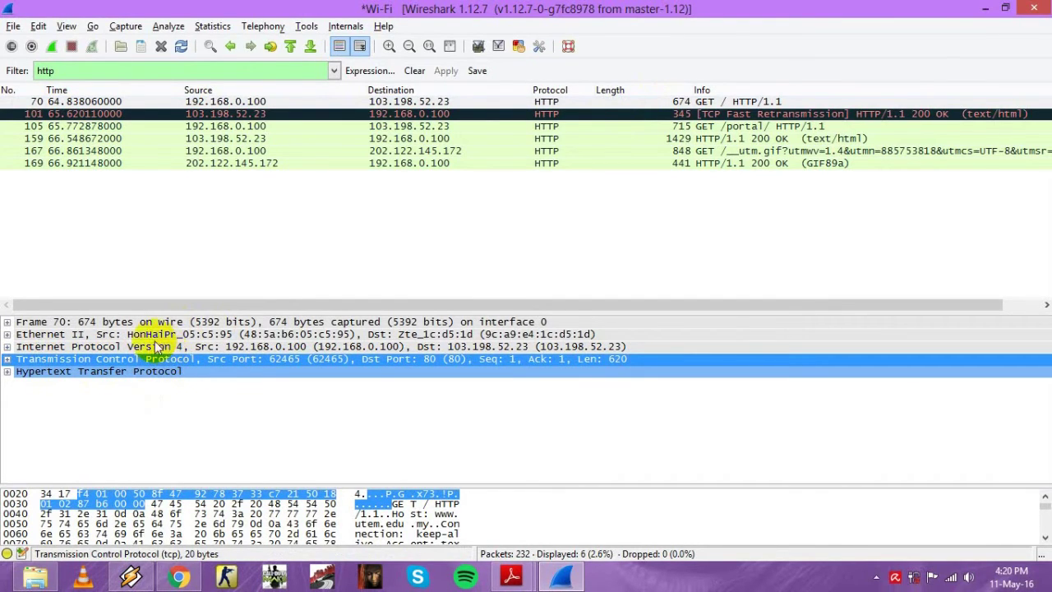
click(97, 348)
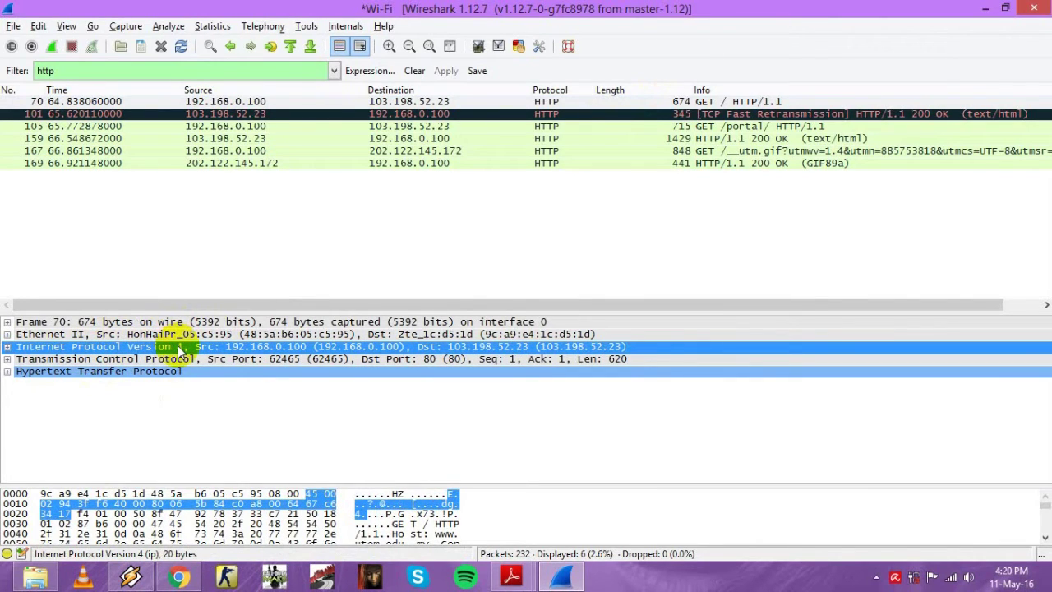
click(86, 333)
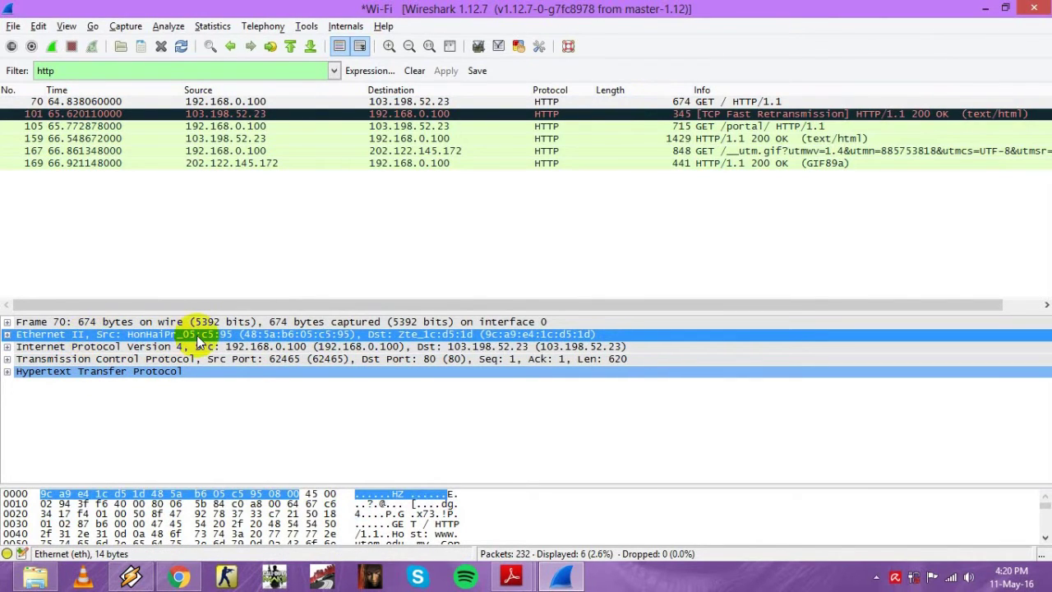
click(119, 359)
click(124, 370)
click(82, 346)
Expand the Ethernet II layer, examine its destination and source hardware addresses, and collapse it.
click(25, 335)
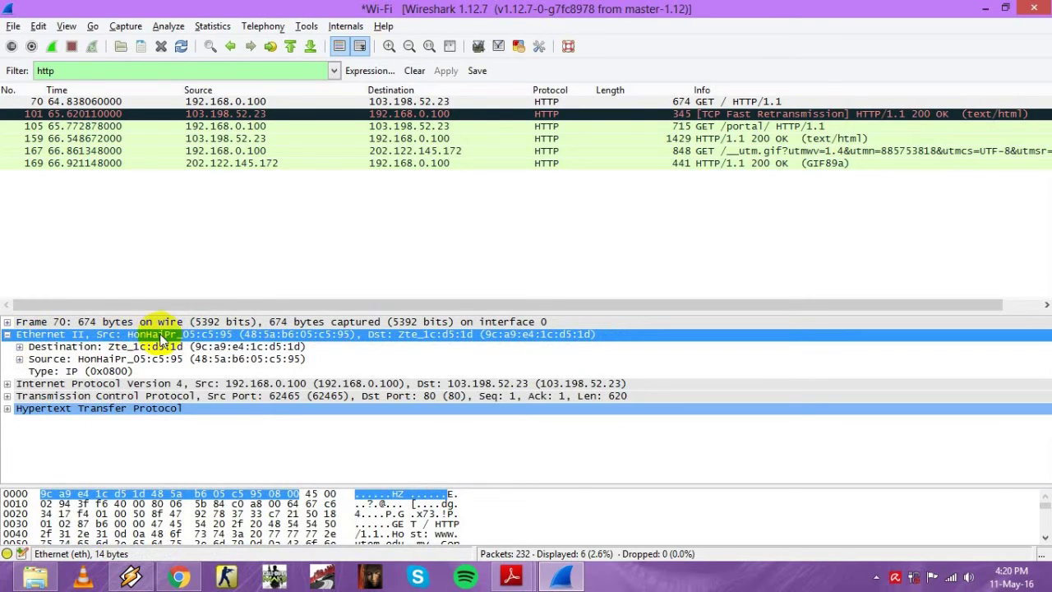
click(115, 346)
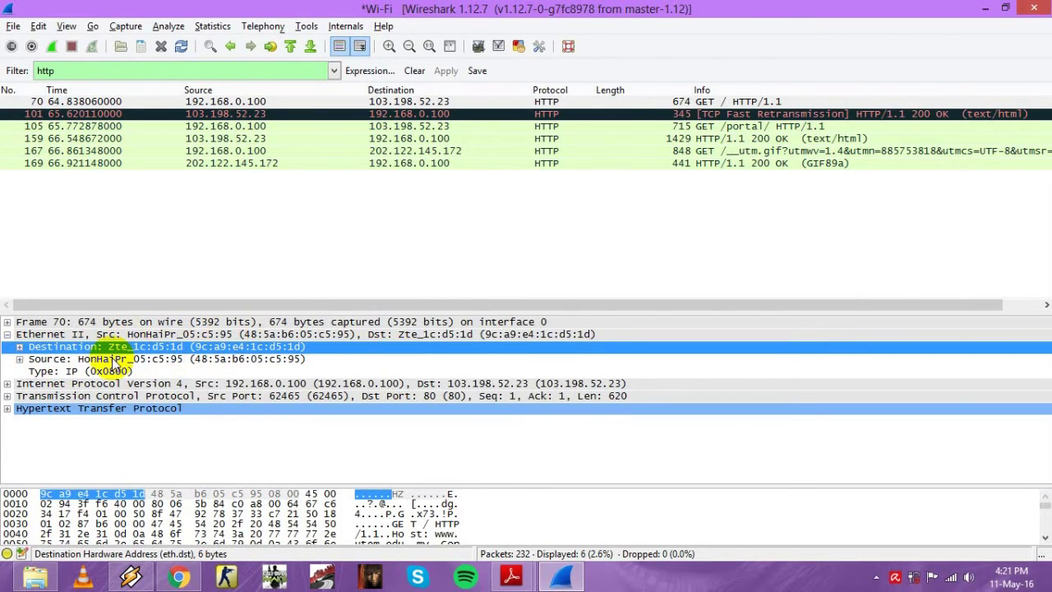
click(172, 360)
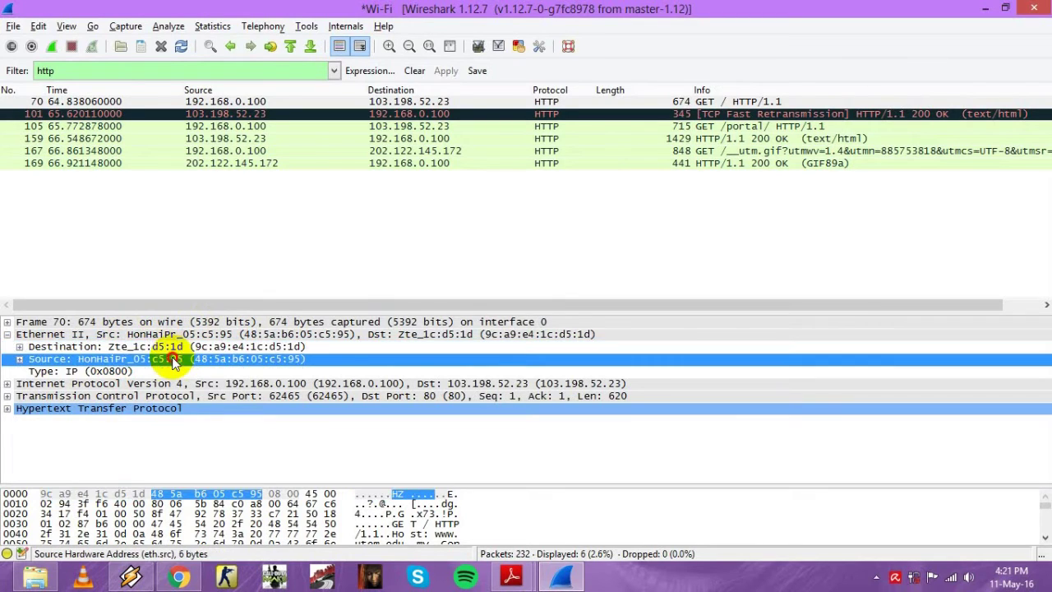
click(7, 335)
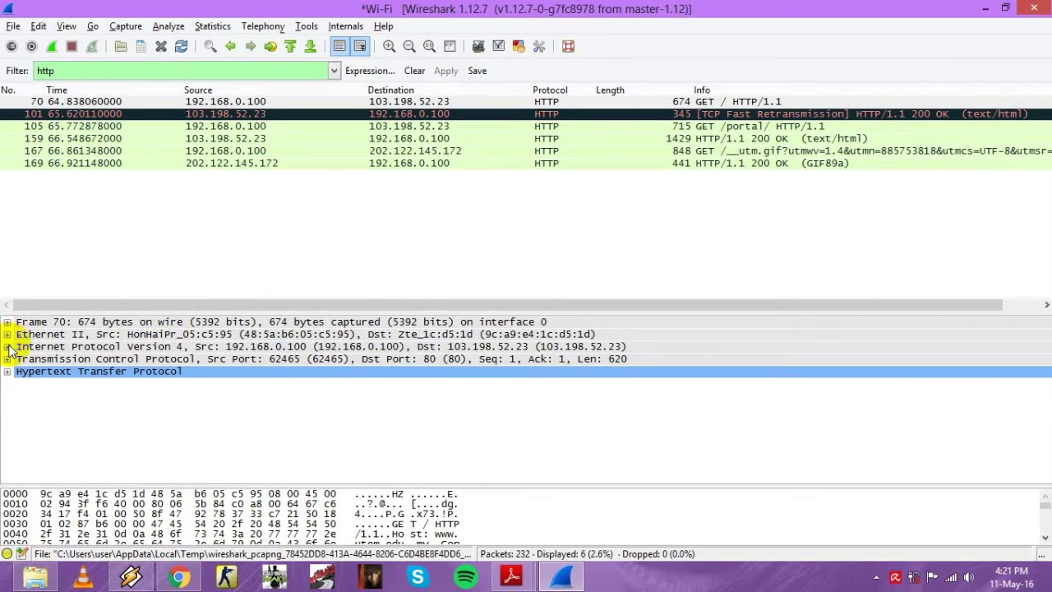
Expand the Internet Protocol Version 4 layer and examine its version, header length and total length fields.
click(7, 346)
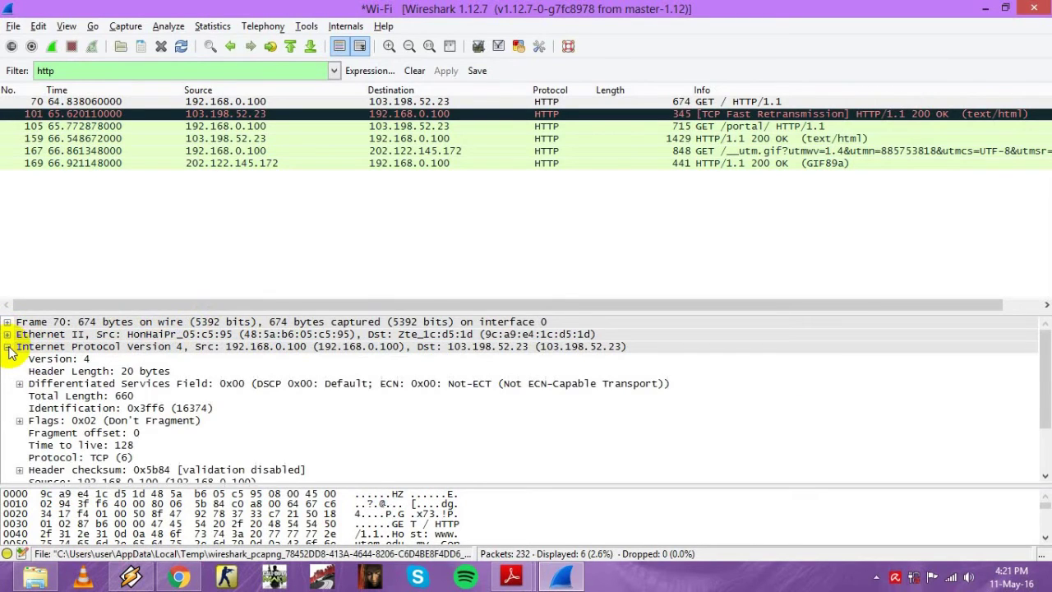
click(105, 361)
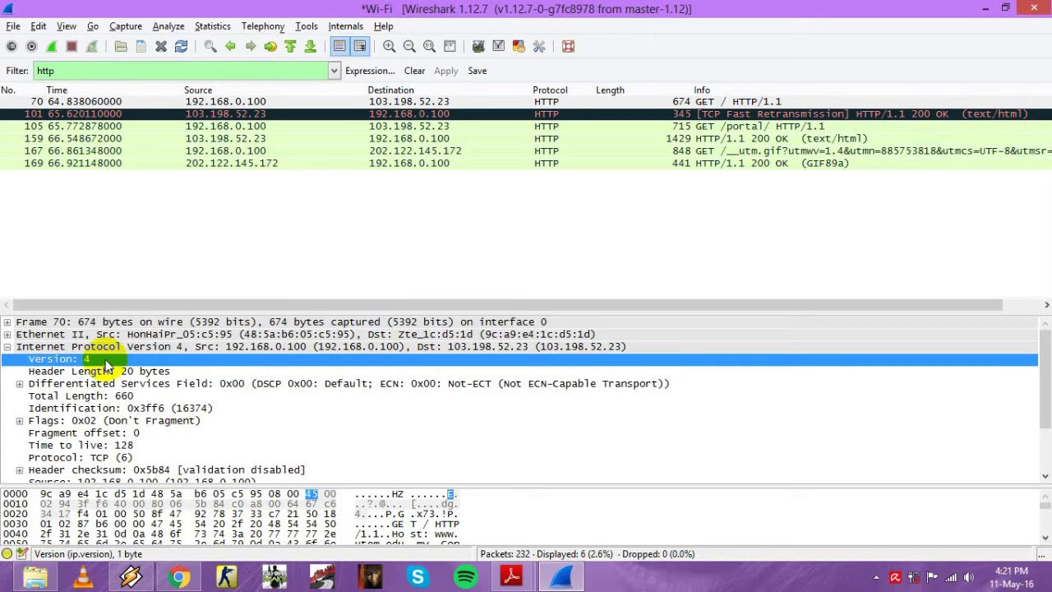
click(107, 370)
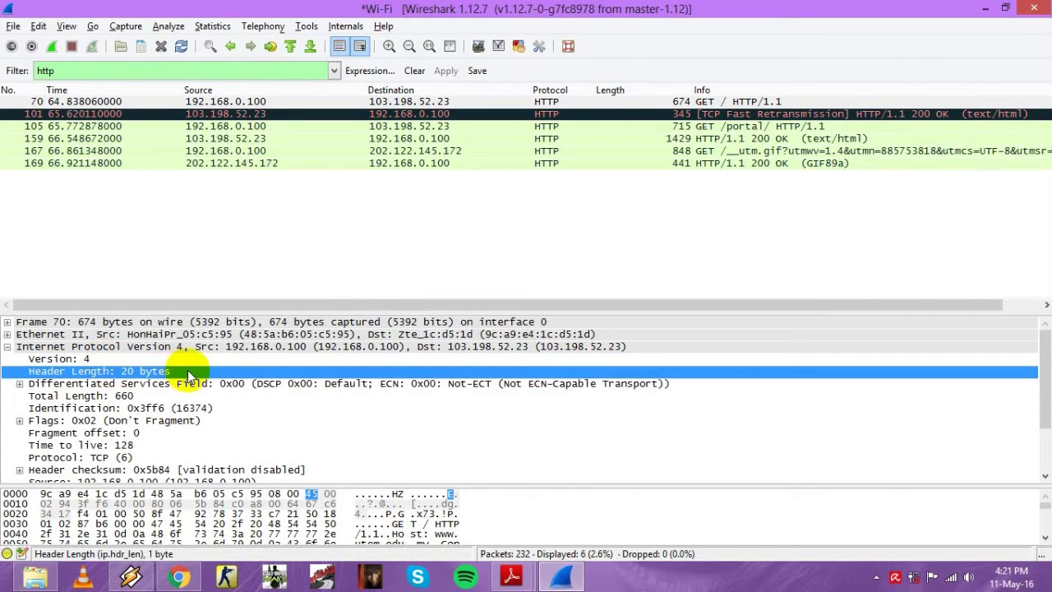
click(196, 397)
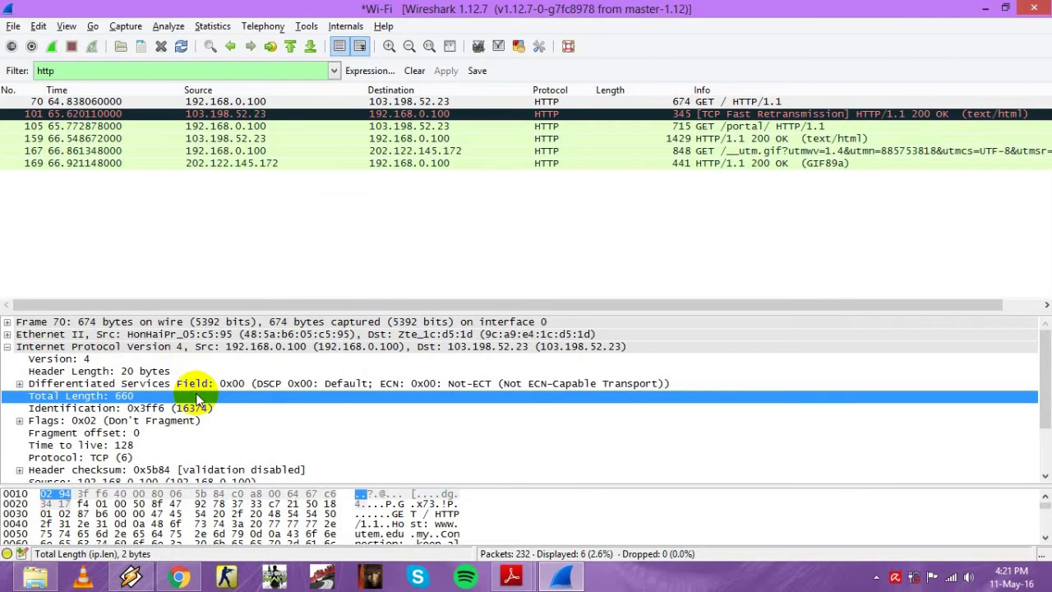
Examine the source and destination IP addresses in the IPv4 header, and collapse the layer.
scroll(196, 401, down, 2)
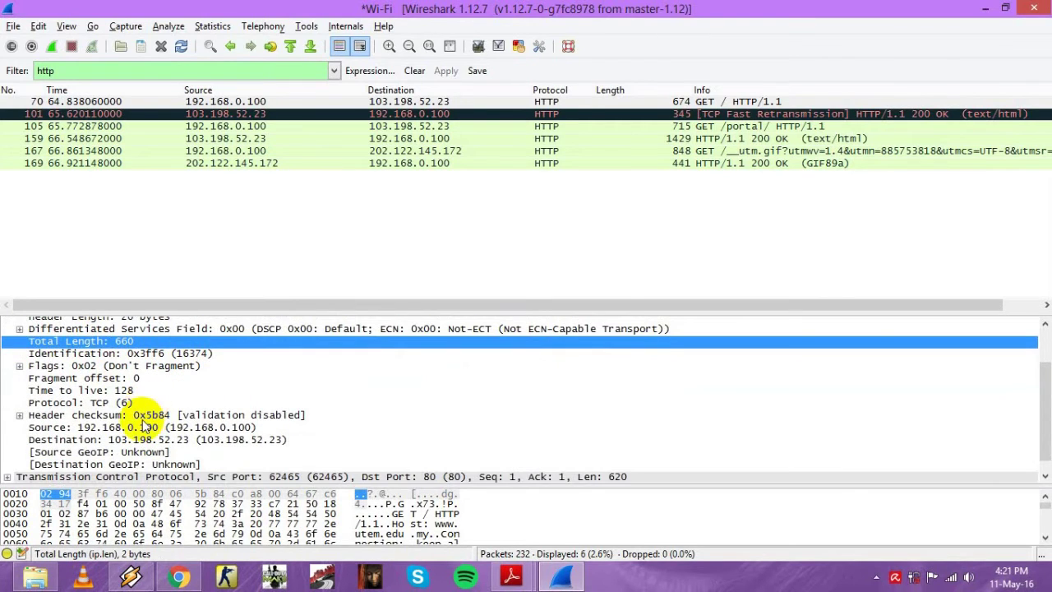
click(190, 427)
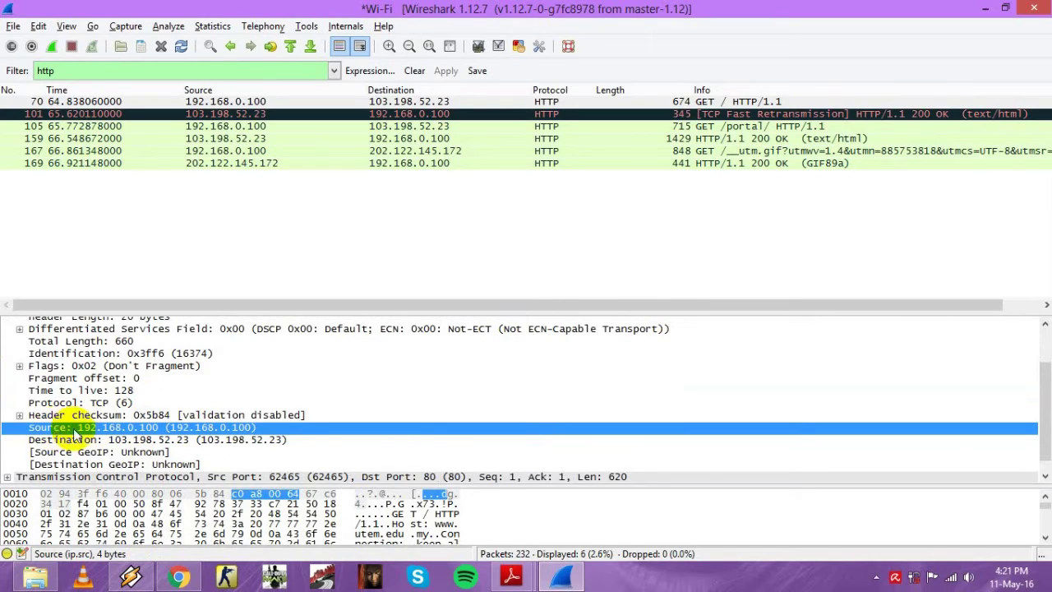
scroll(156, 431, up, 1)
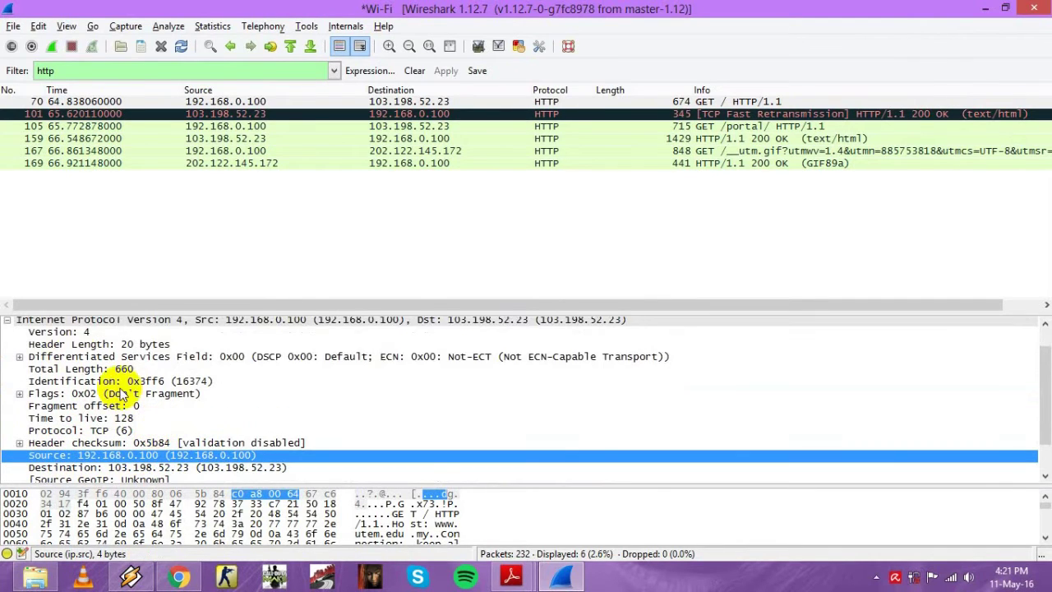
scroll(118, 382, down, 1)
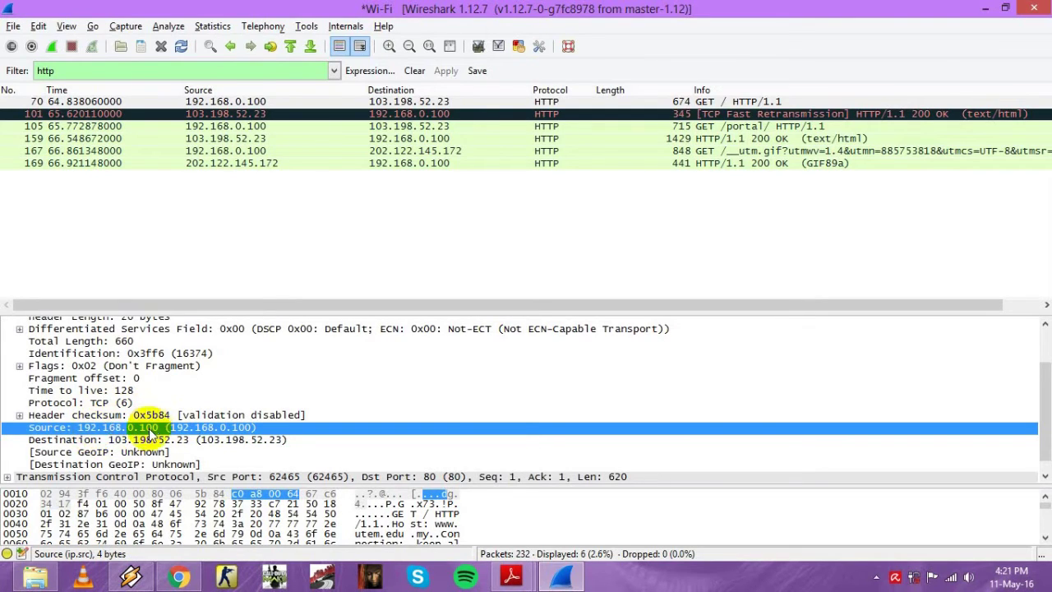
click(115, 441)
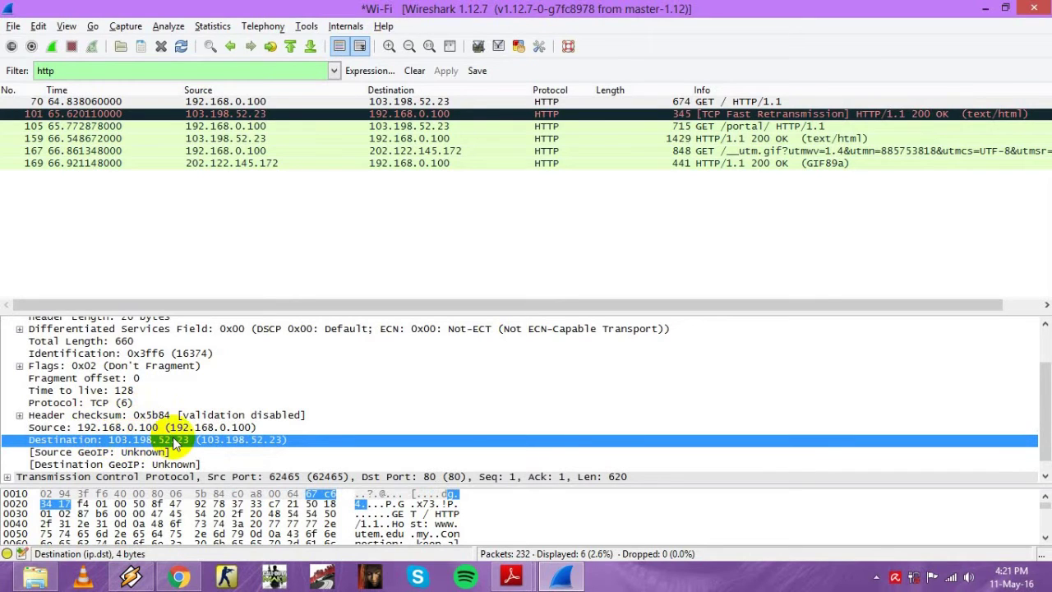
scroll(217, 440, down, 1)
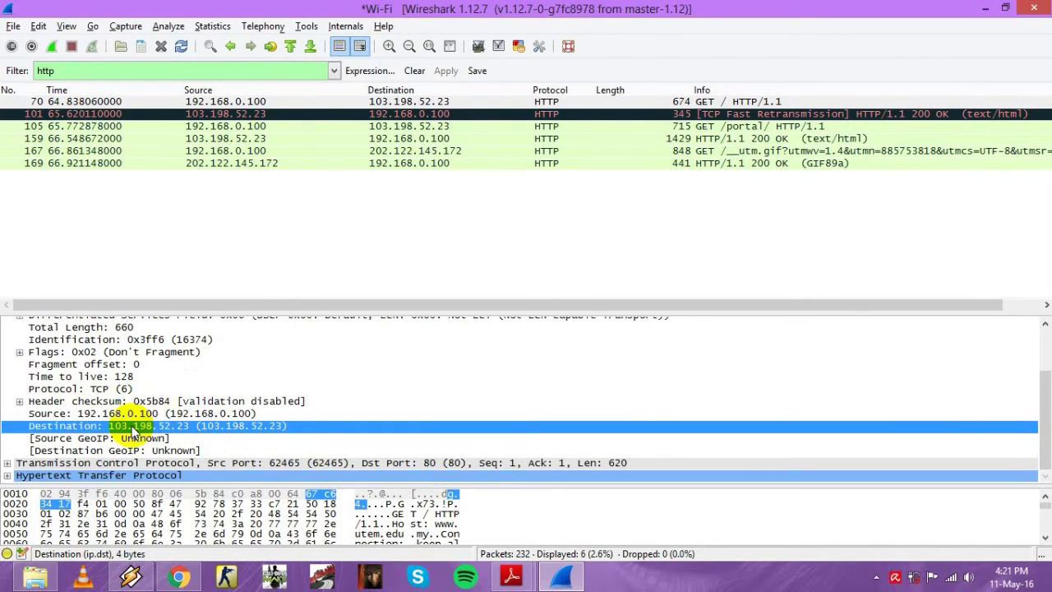
scroll(47, 411, up, 1)
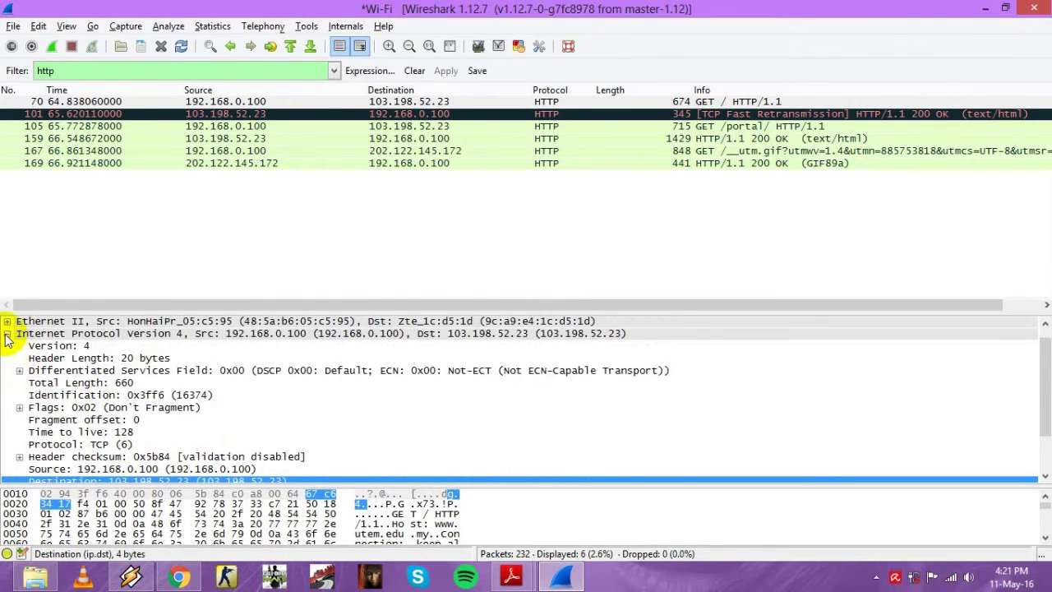
click(7, 333)
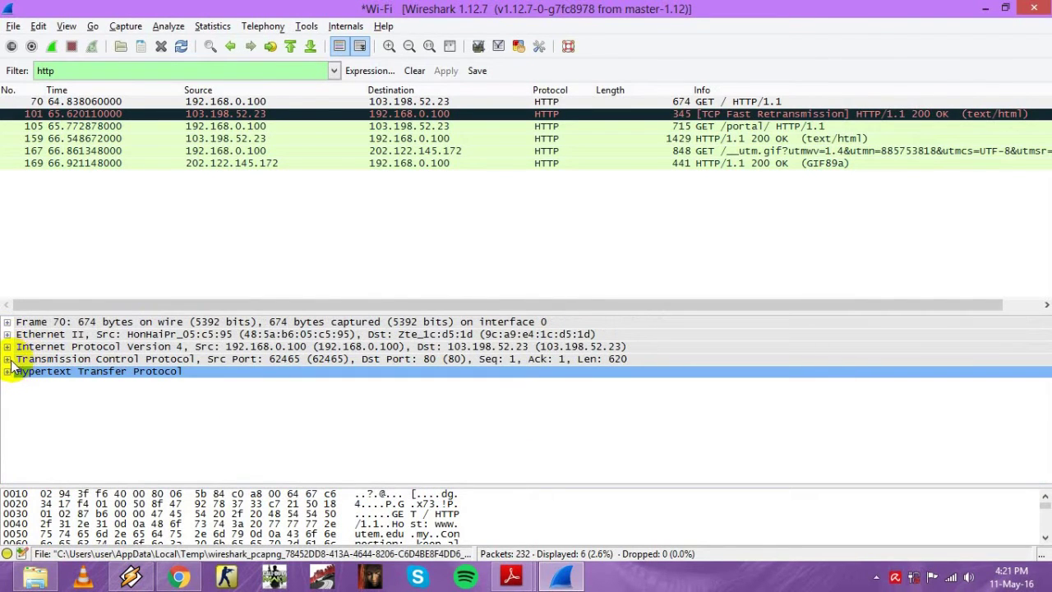
Expand the Transmission Control Protocol layer, examine its source port and remaining header fields, and collapse it.
click(7, 359)
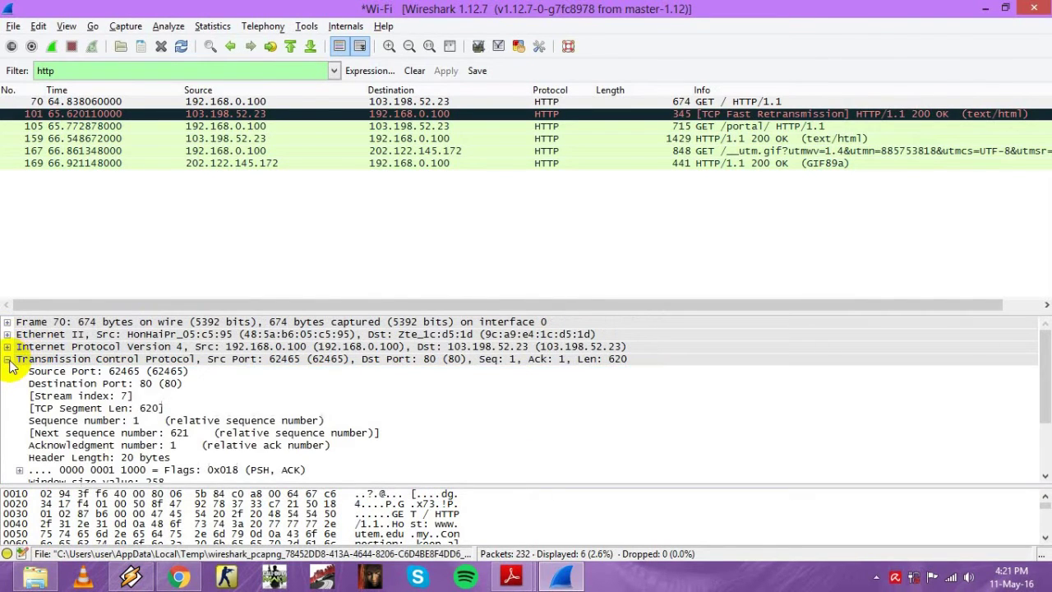
click(102, 374)
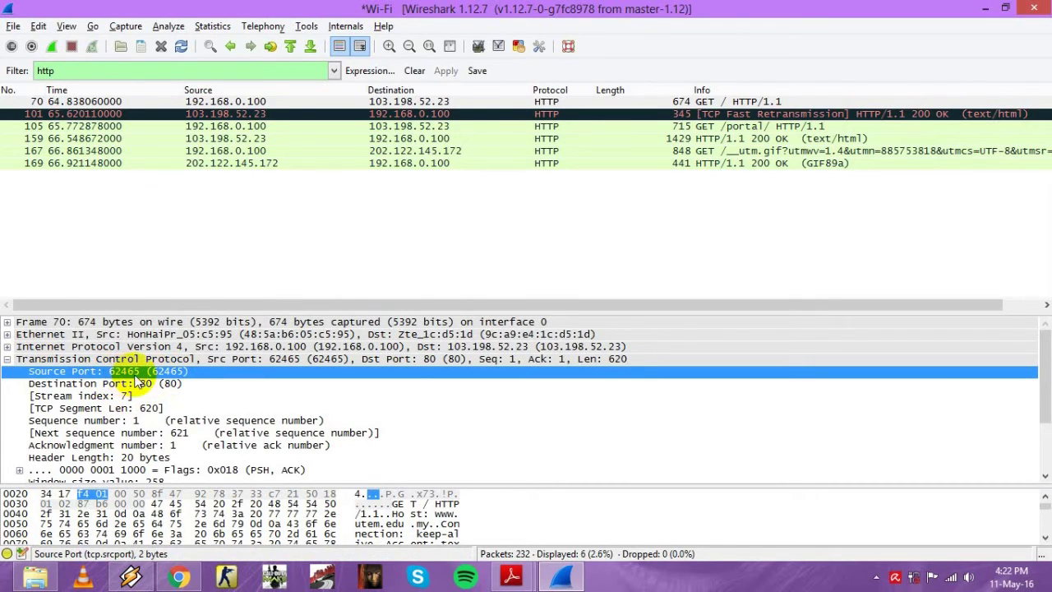
scroll(189, 419, down, 1)
scroll(189, 419, down, 2)
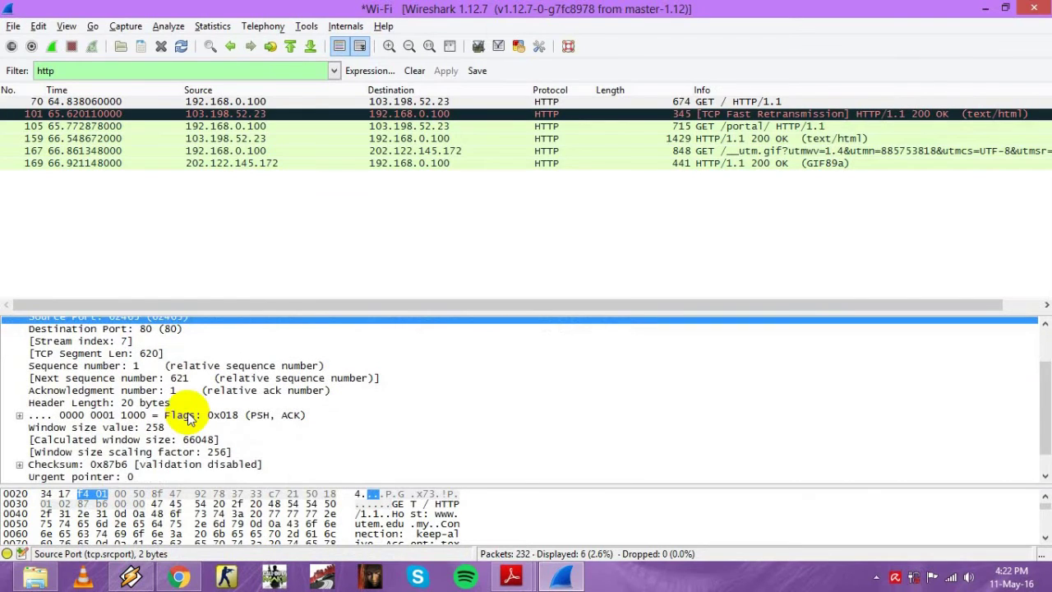
scroll(206, 419, up, 3)
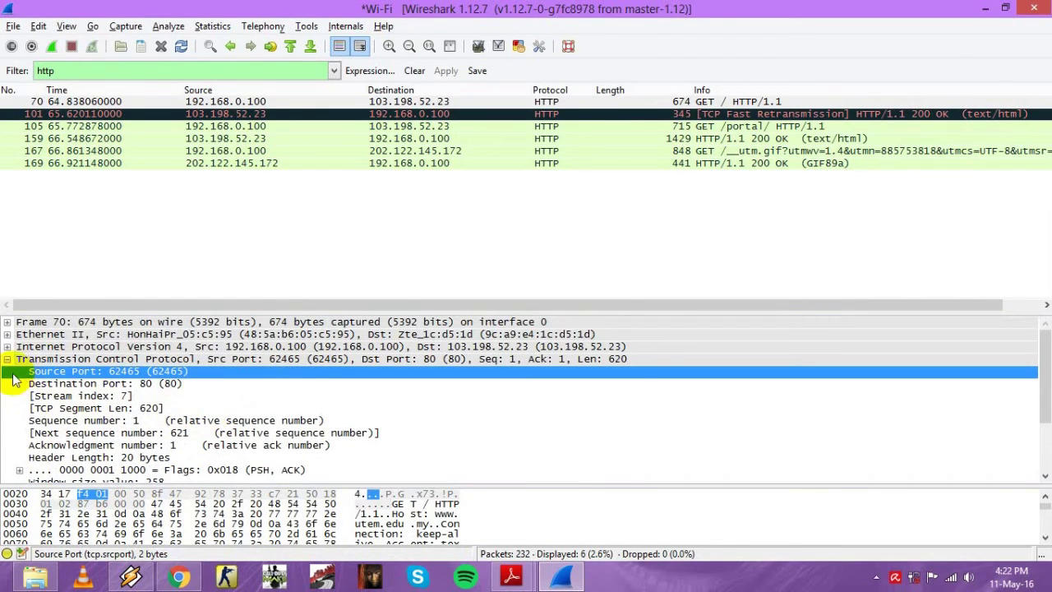
click(7, 359)
Expand the Hypertext Transfer Protocol layer and its GET request line, and examine the request method and URI.
click(8, 371)
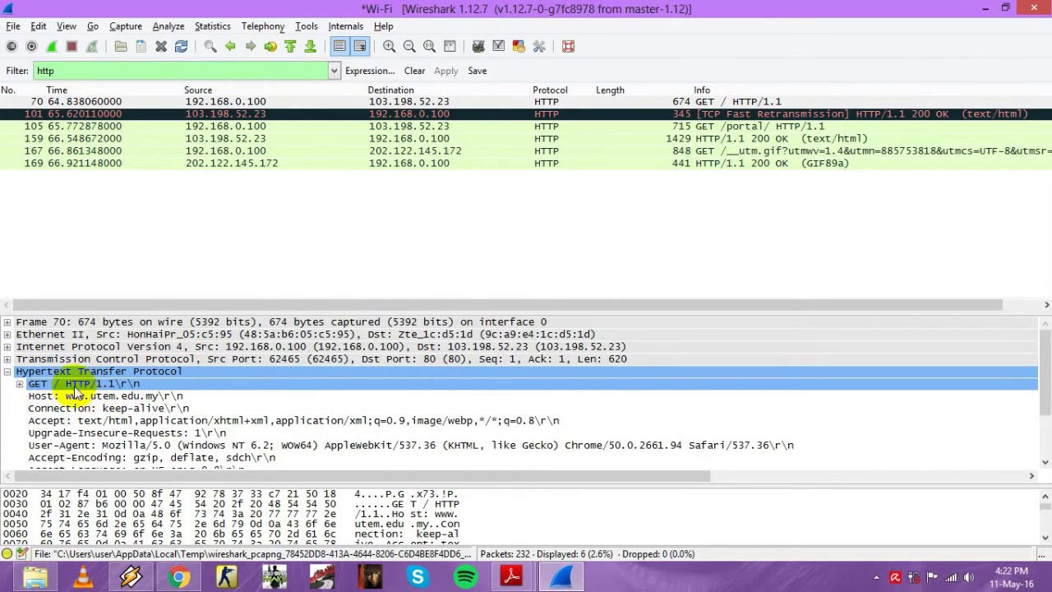
click(19, 385)
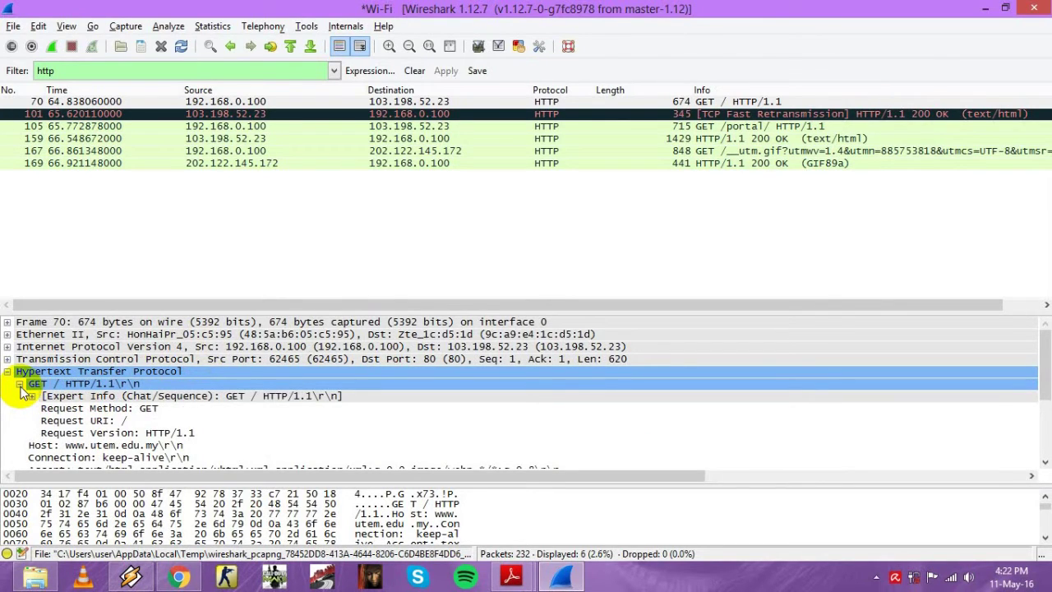
click(168, 409)
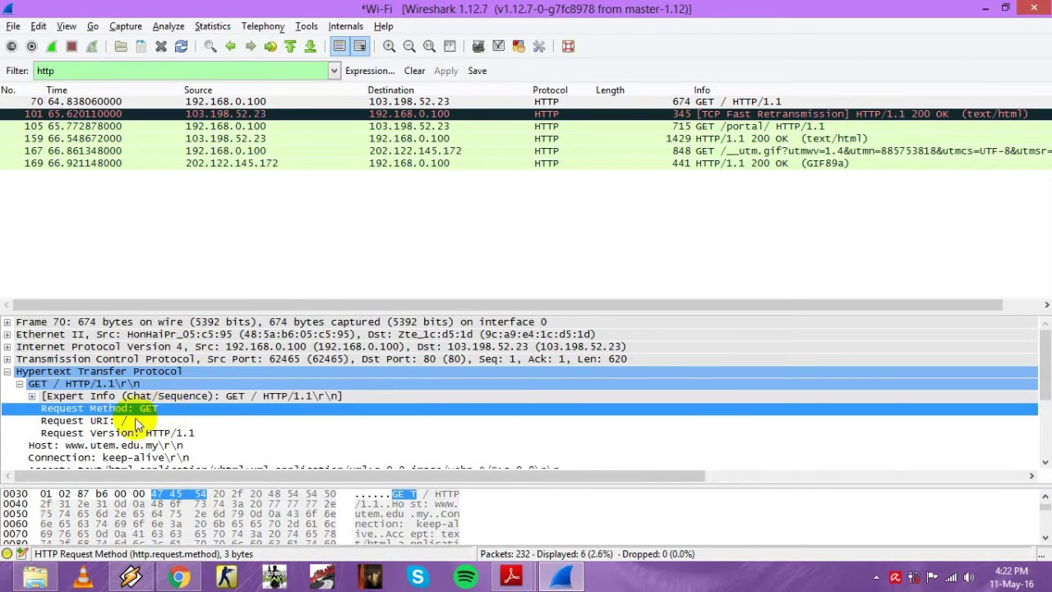
click(131, 423)
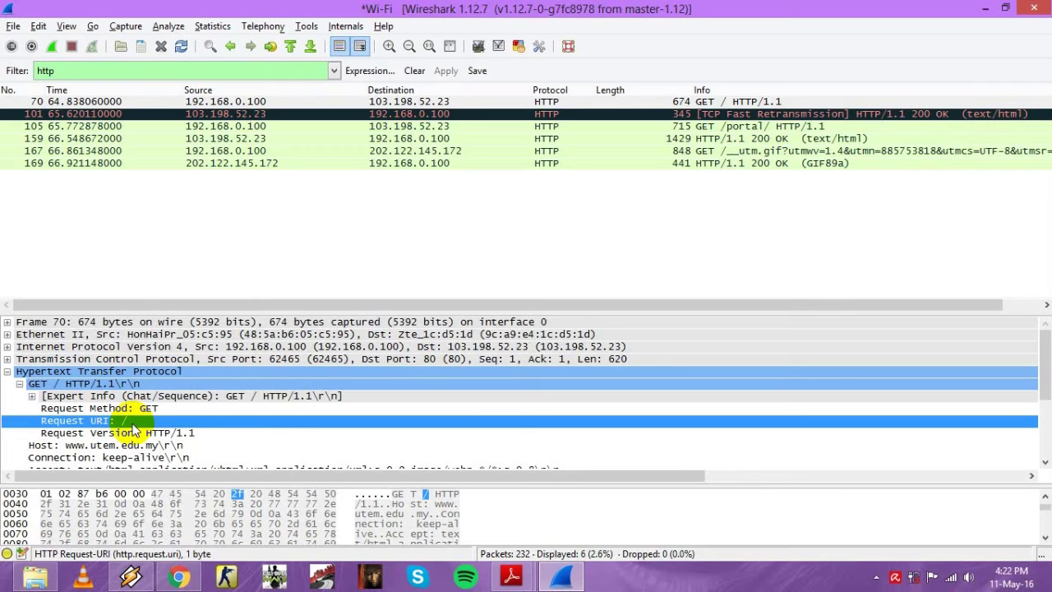
Examine the HTTP request's Host, Connection and User-Agent headers and the remaining header lines.
scroll(127, 430, down, 1)
click(86, 421)
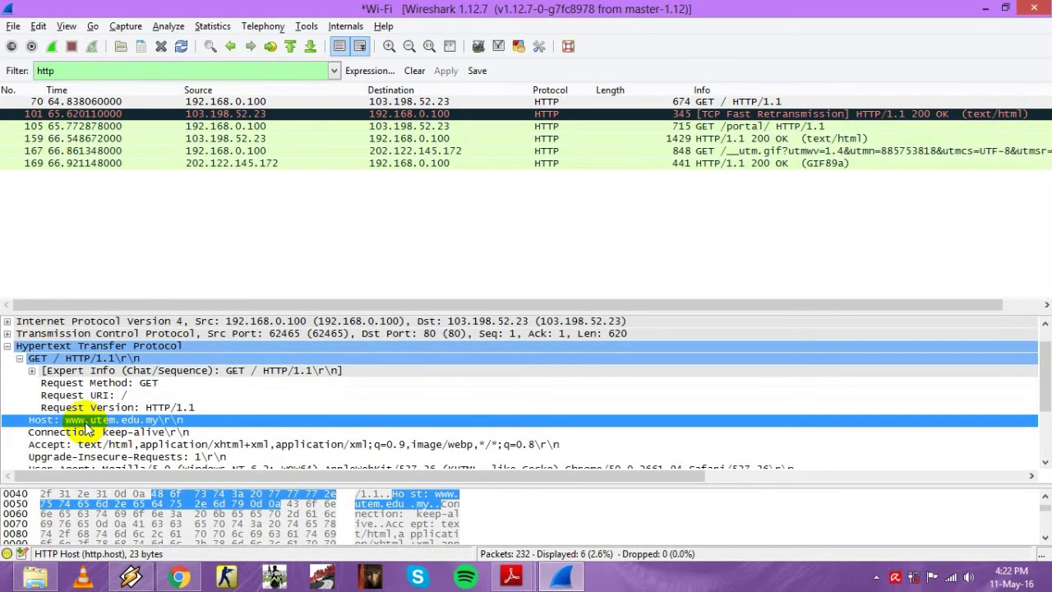
click(204, 433)
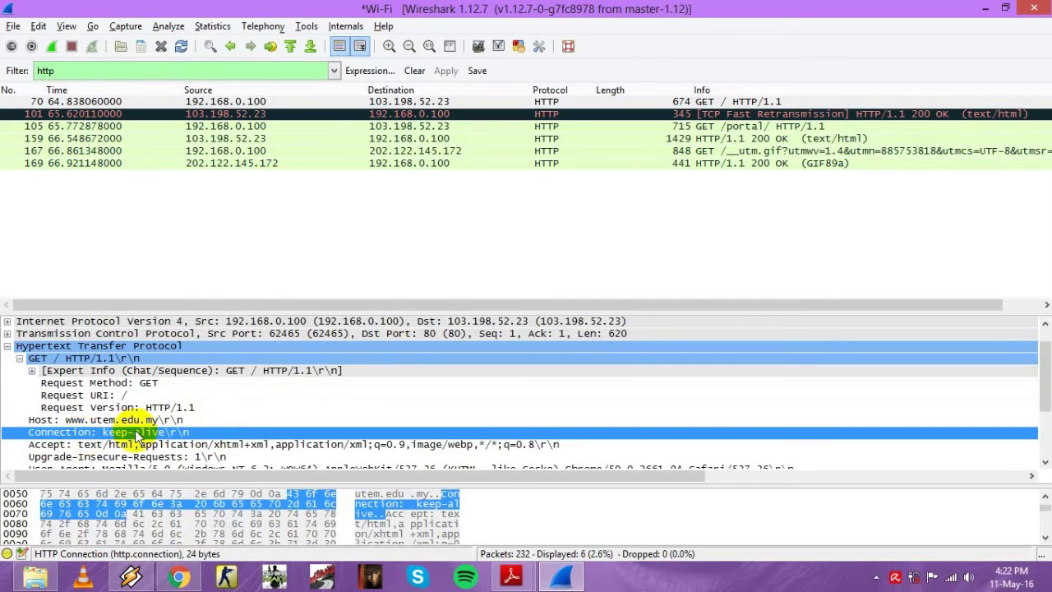
scroll(140, 437, down, 2)
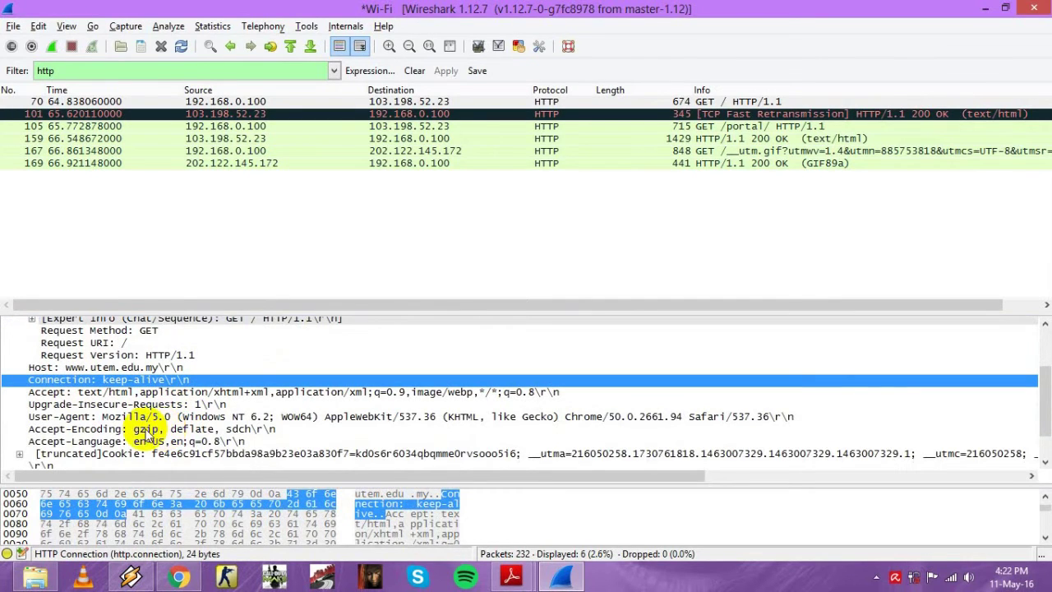
click(141, 418)
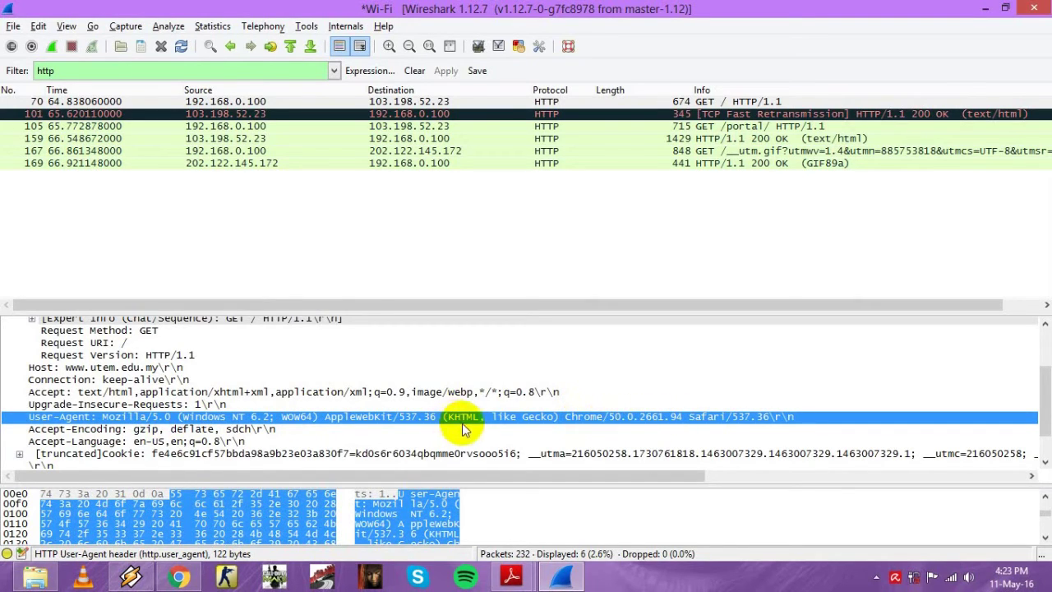
scroll(234, 421, down, 1)
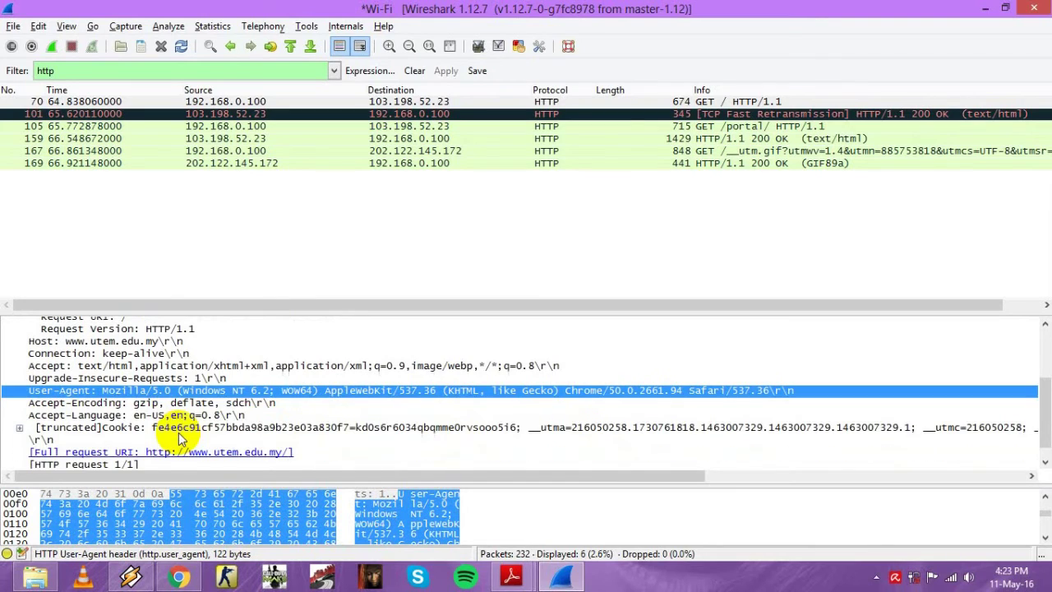
scroll(230, 431, down, 1)
scroll(189, 437, up, 2)
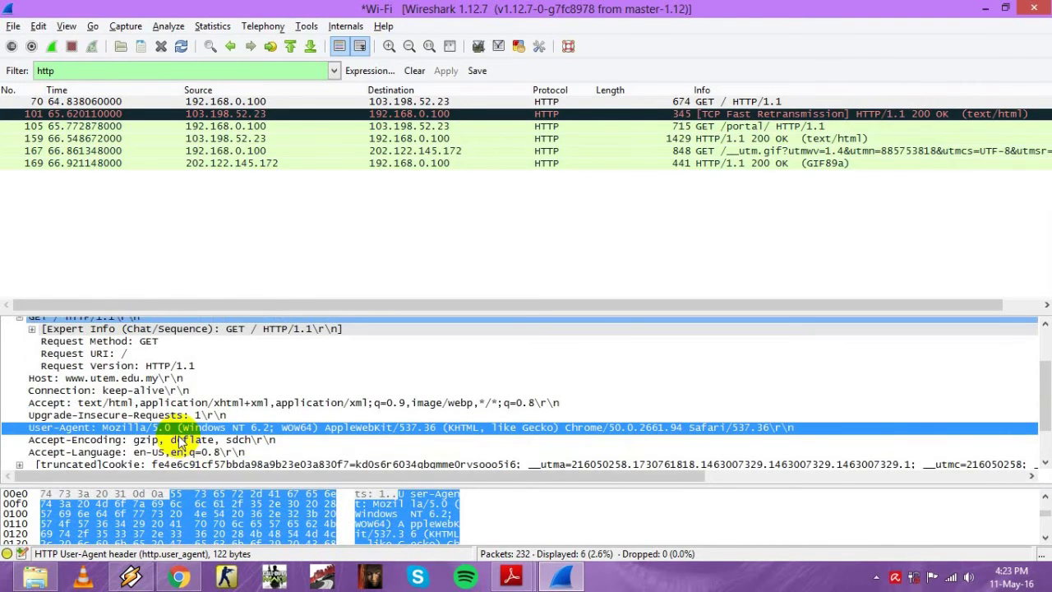
Examine the HTTP request's Accept-Language header, collapse the Hypertext Transfer Protocol layer, and minimise the capture window.
click(125, 453)
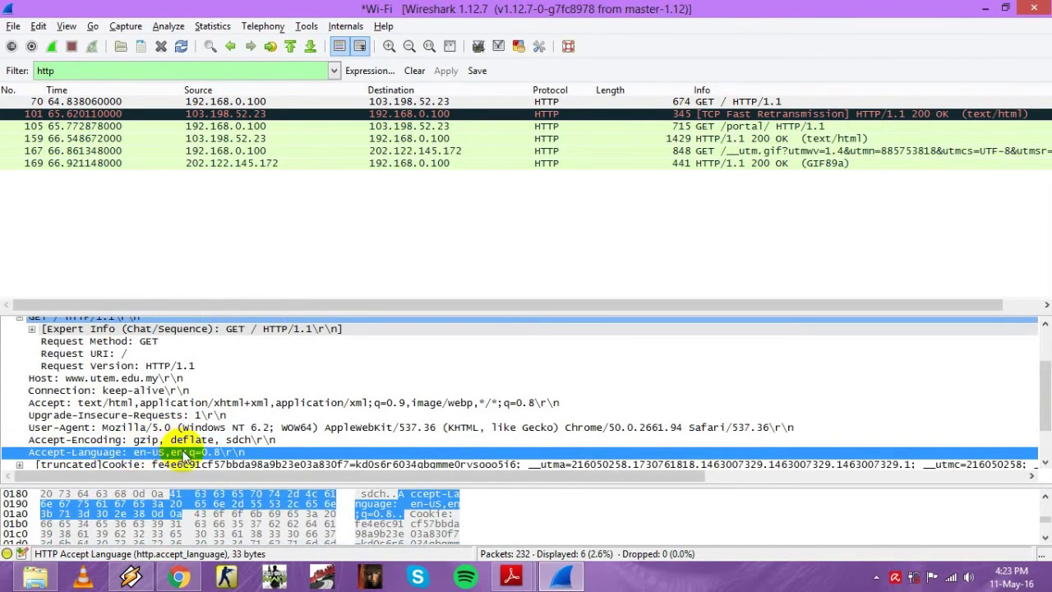
scroll(205, 448, down, 1)
scroll(230, 448, up, 3)
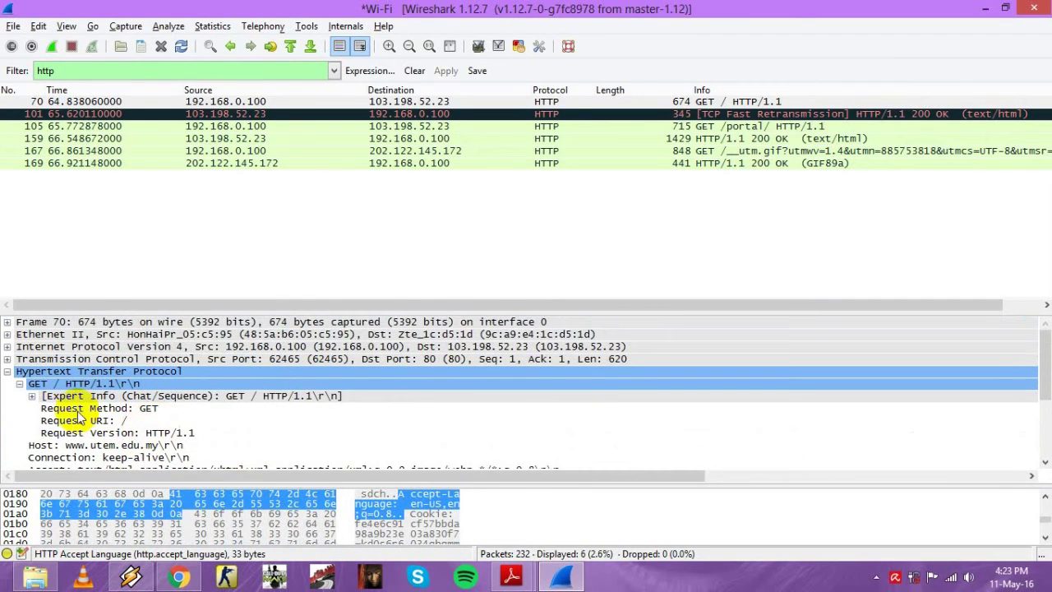
click(8, 371)
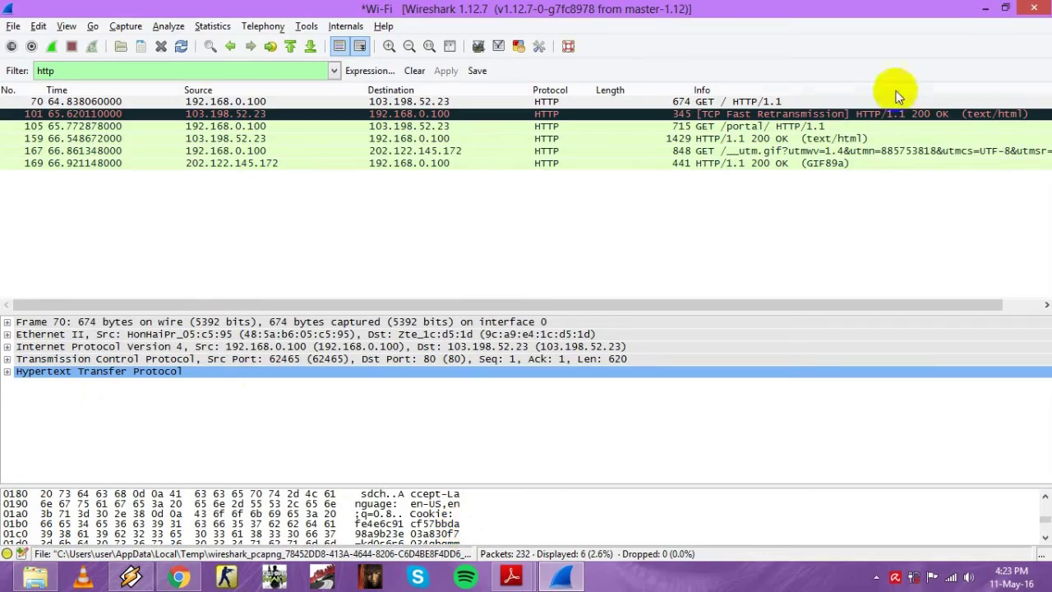
click(984, 8)
click(988, 7)
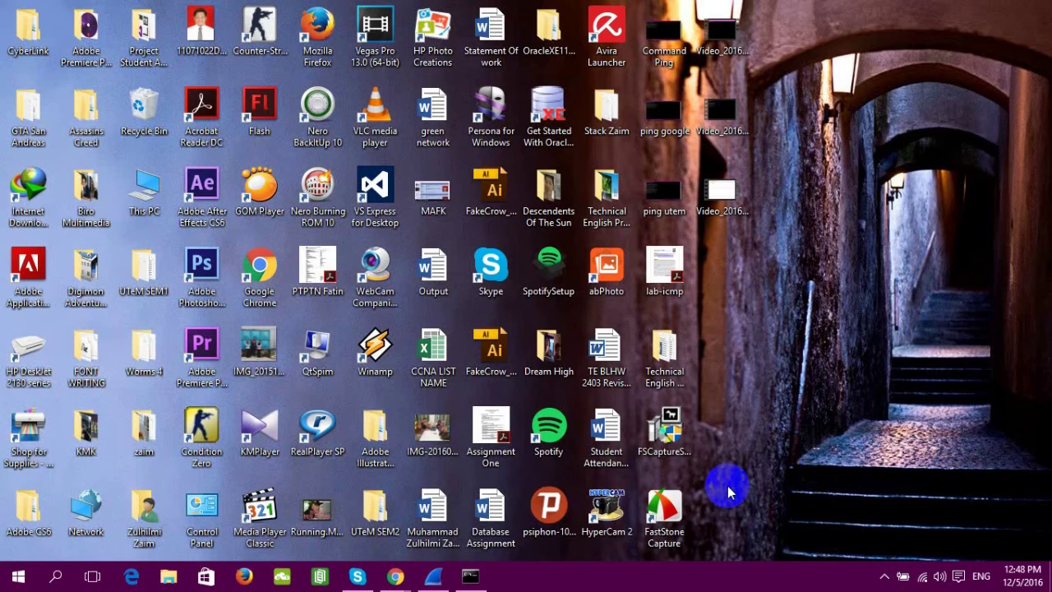
Switch to Wireshark and start capturing on the Wi-Fi interface with the icmp capture filter.
click(433, 577)
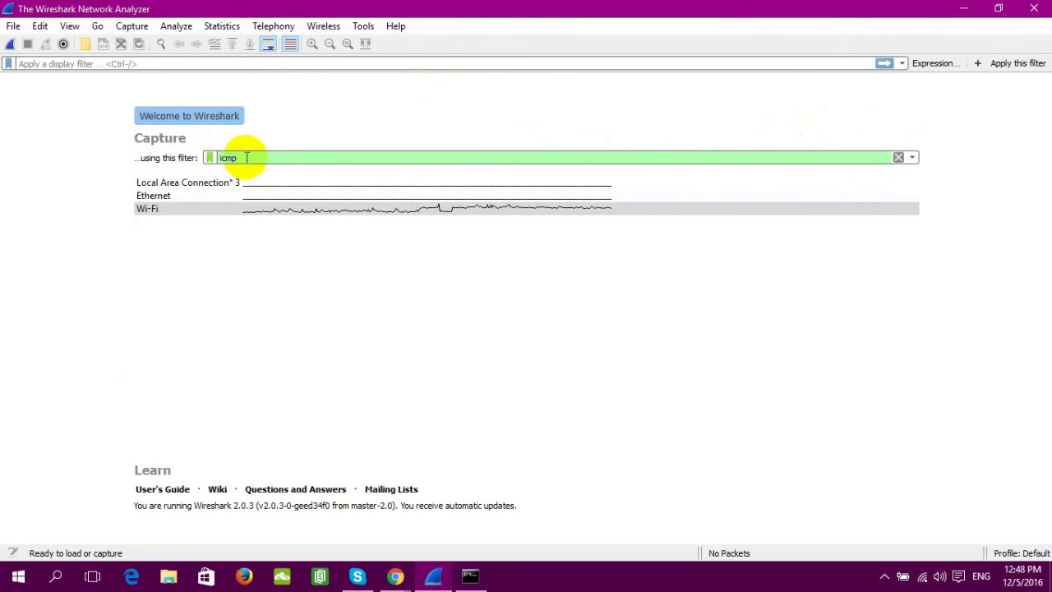
click(160, 212)
double_click(159, 211)
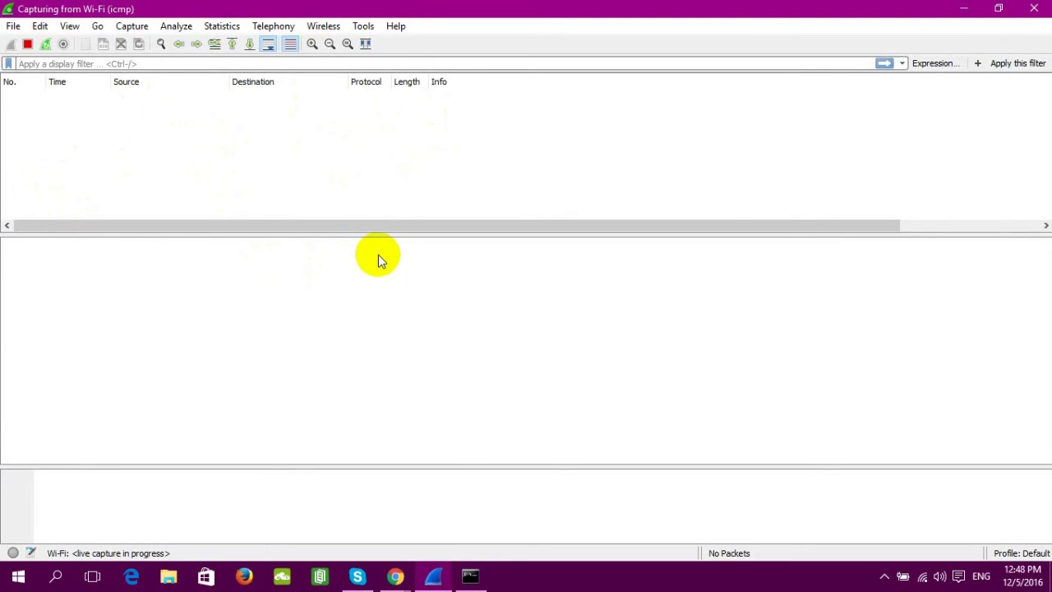
mouse_move(471, 586)
click(471, 578)
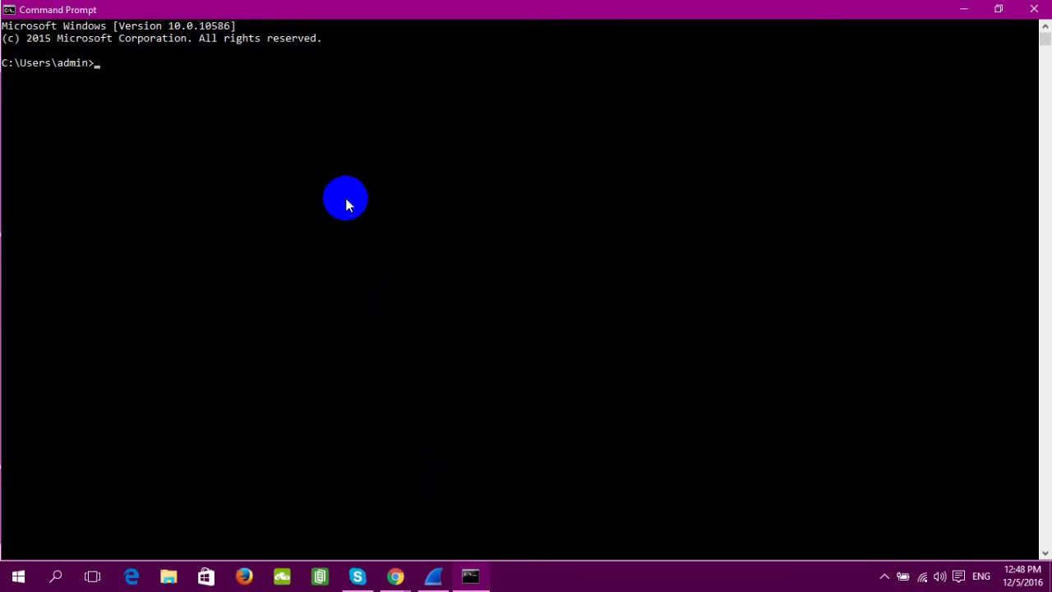
text(ping www.utem.edu.my)
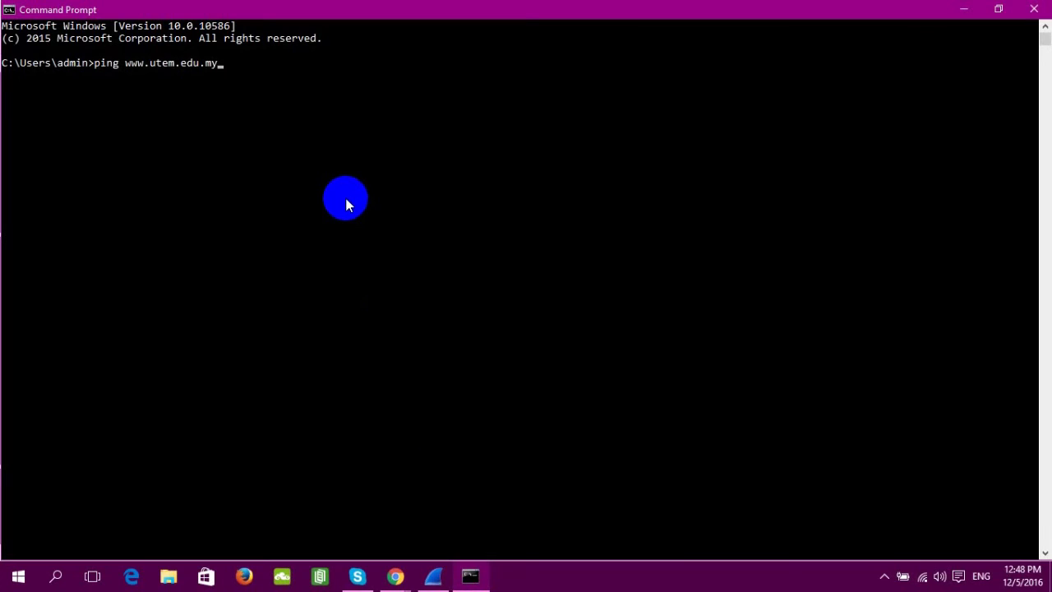
key(Return)
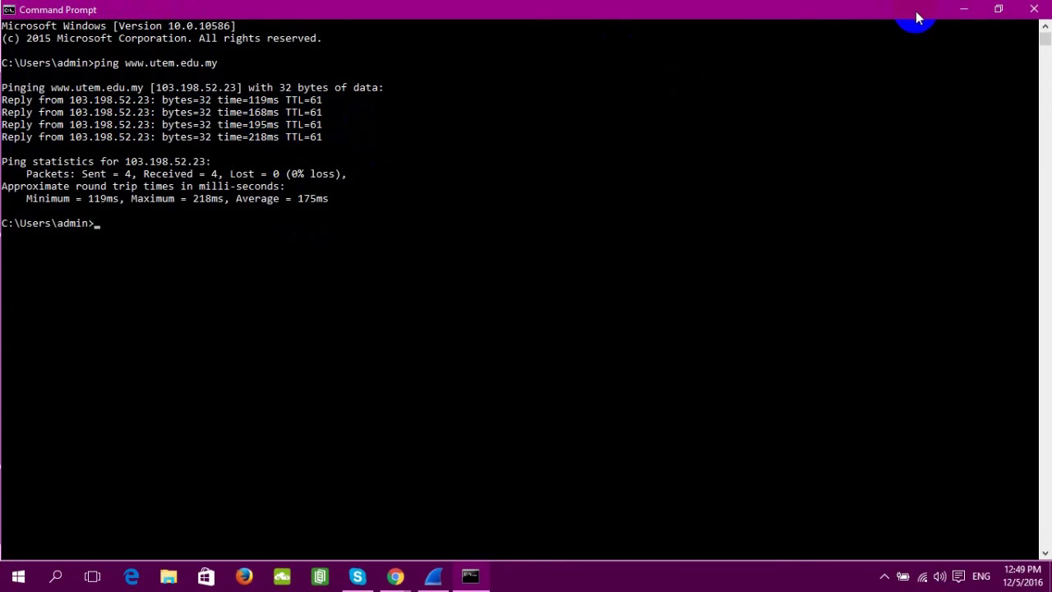
Return to Wireshark, stop the live ICMP capture, and review the list of echo requests and replies.
click(961, 17)
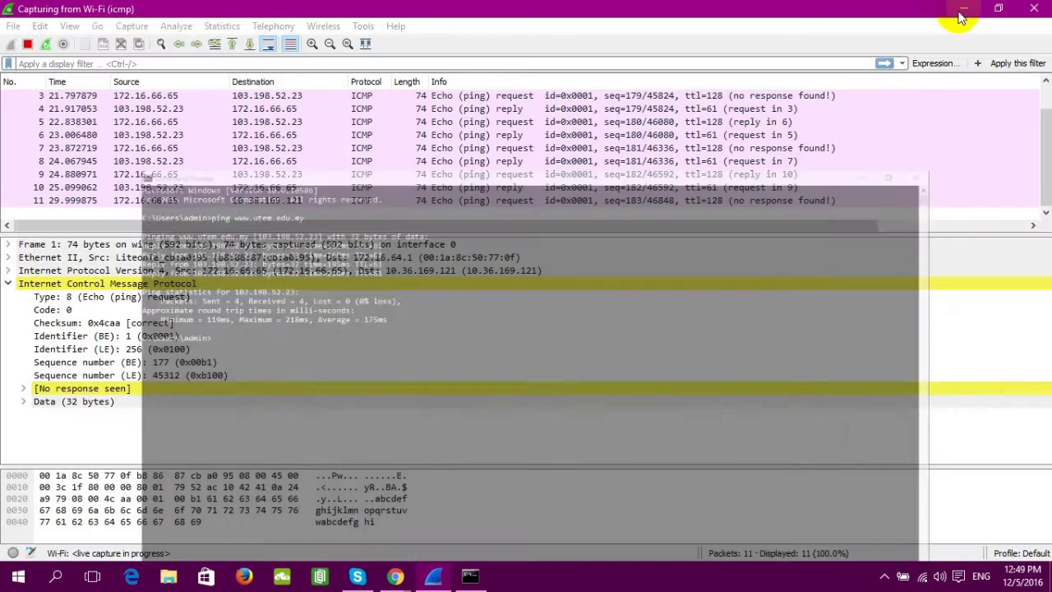
click(27, 44)
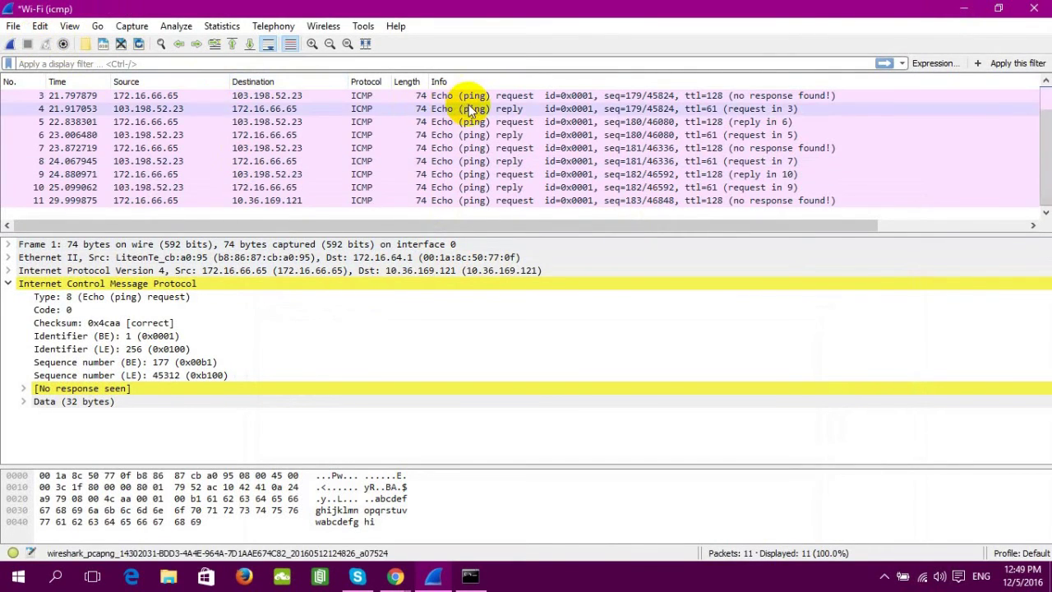
drag(1044, 148, 1039, 184)
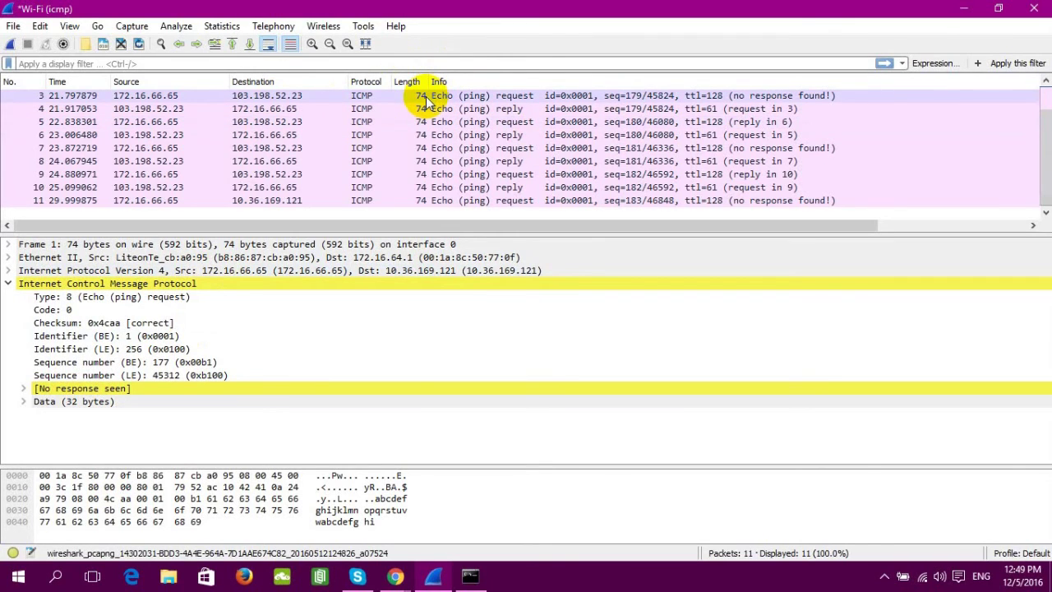
Compare the ICMP header fields of the echo request in frame 3 with its reply in frame 4, ending back on the request.
click(484, 99)
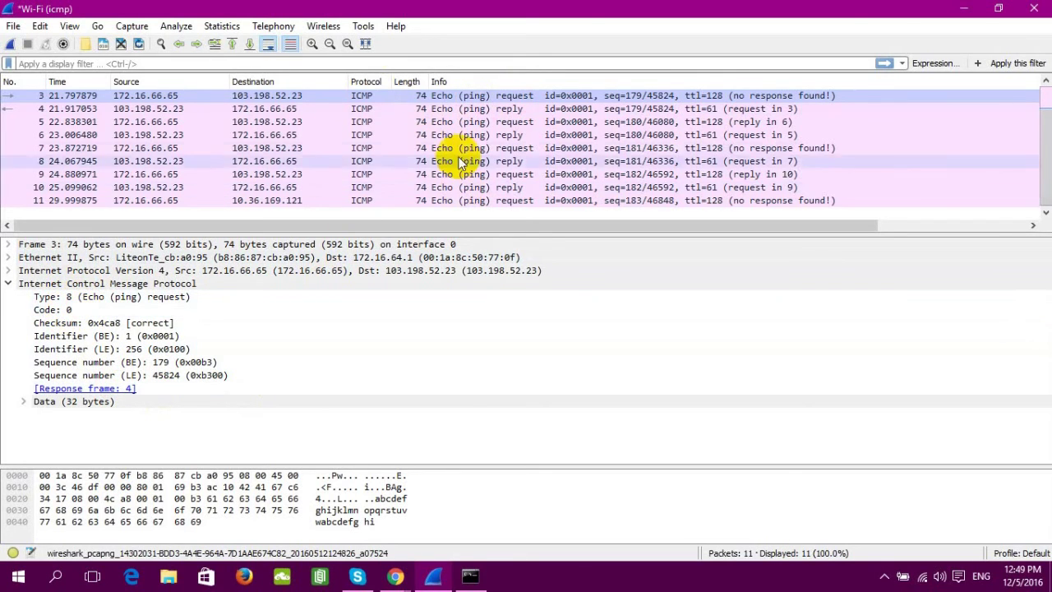
click(466, 111)
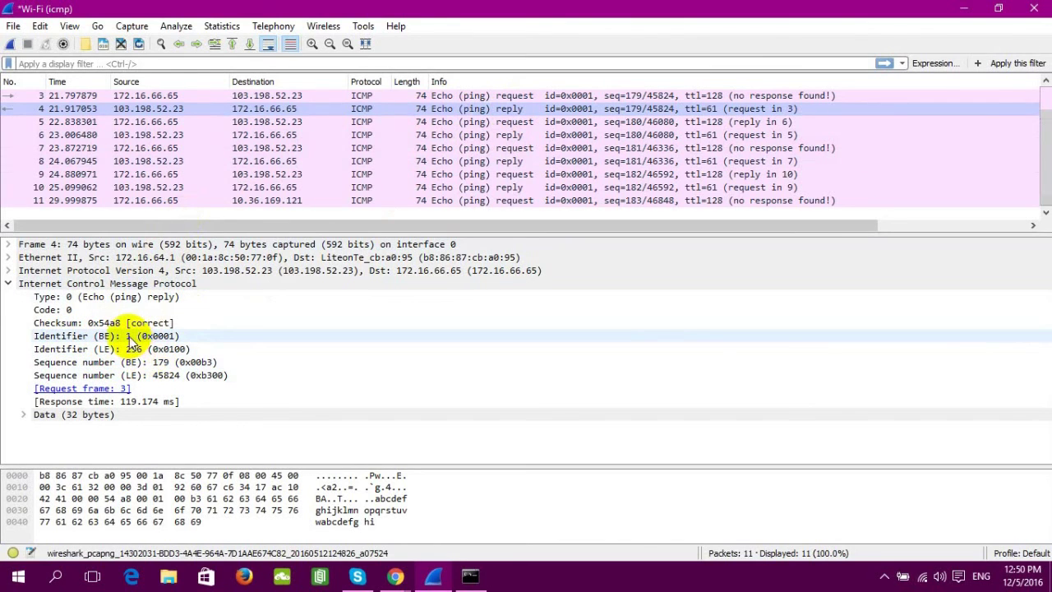
click(466, 96)
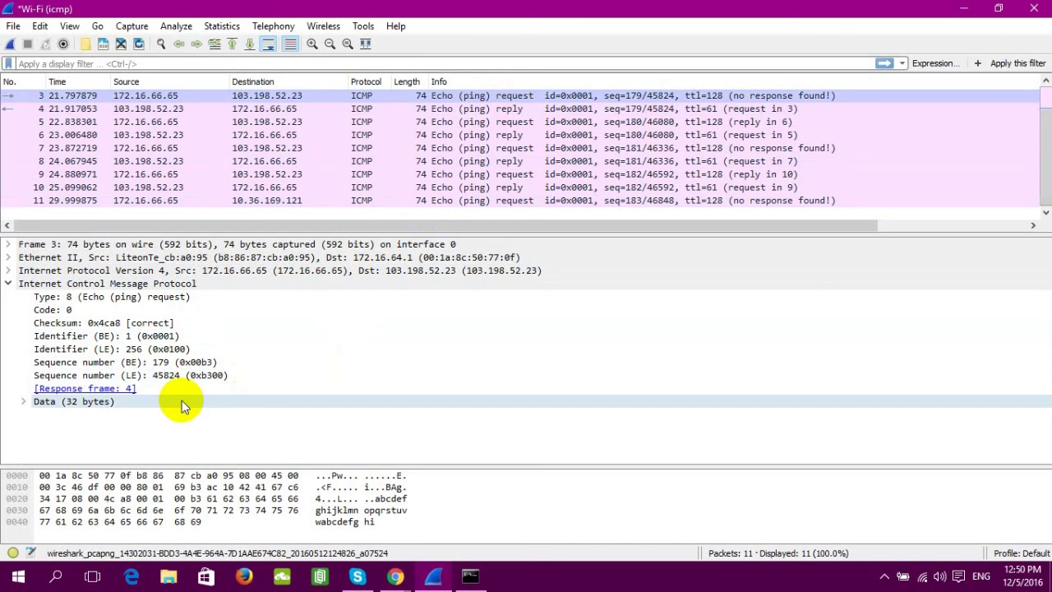
Expand the ICMP Data section of the echo request, compare it with the reply's data in frame 4, and minimise Wireshark.
click(24, 402)
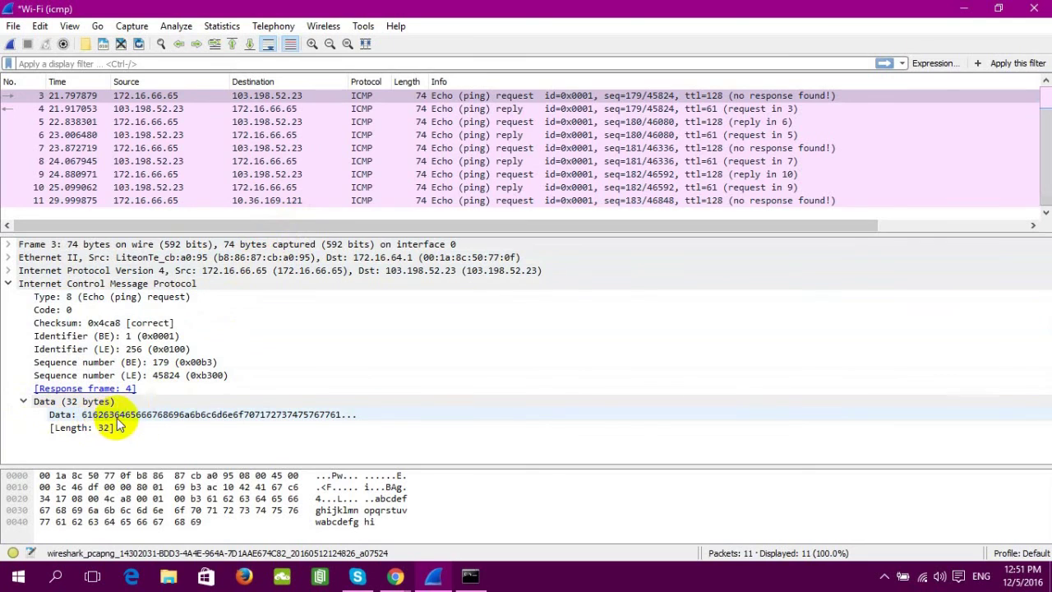
click(477, 112)
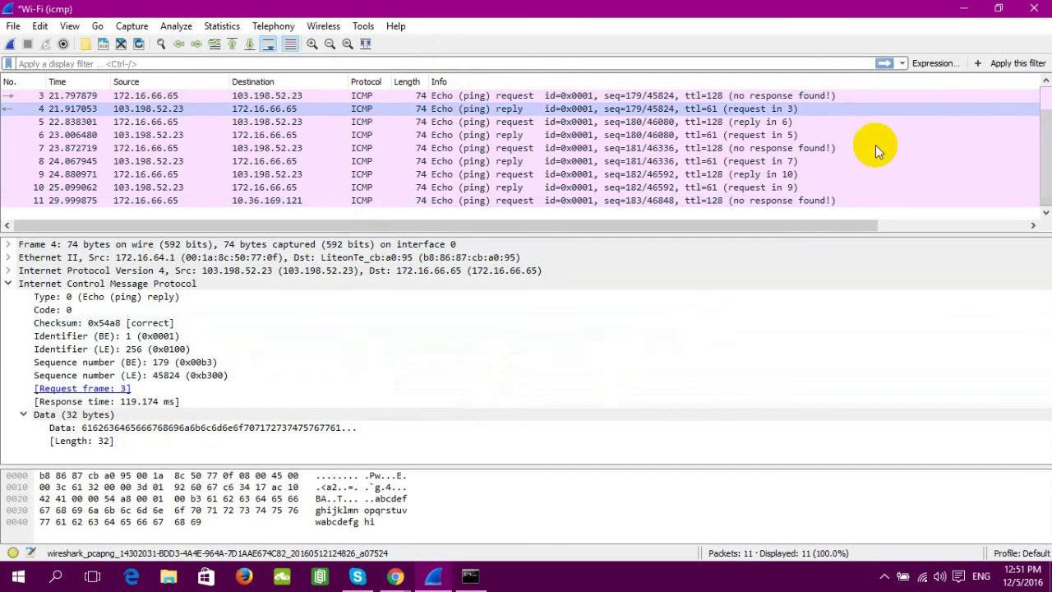
click(964, 10)
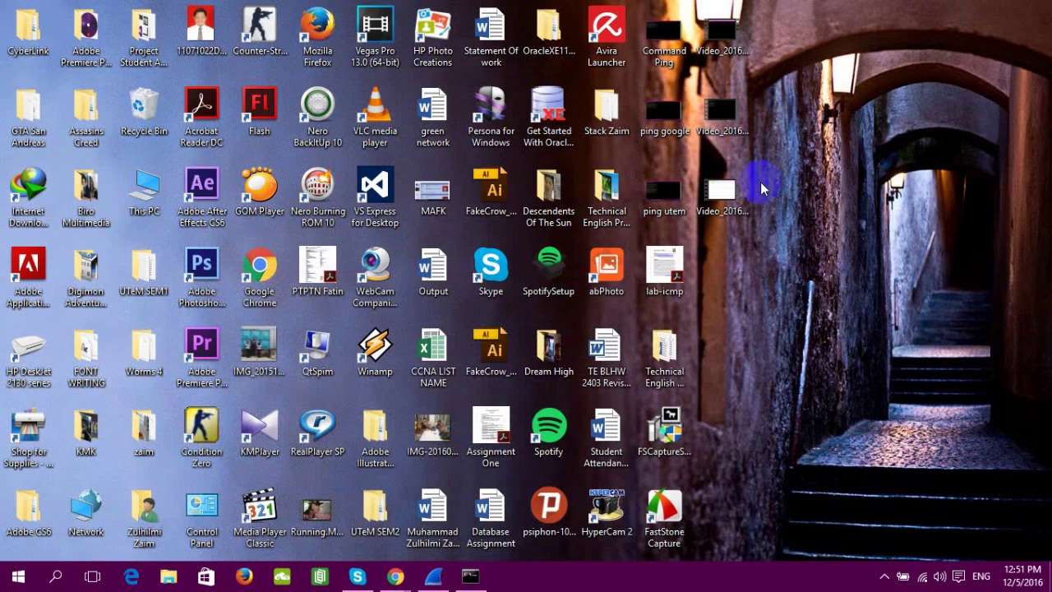